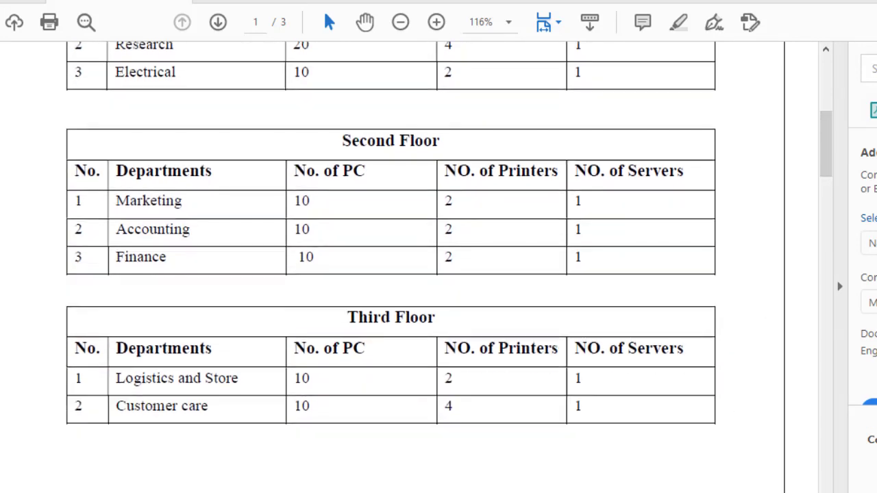
- Review the departments table and the reference topology diagram's first, second and third floor devices
left_click(702, 491)
scroll(654, 198, "up", 3)
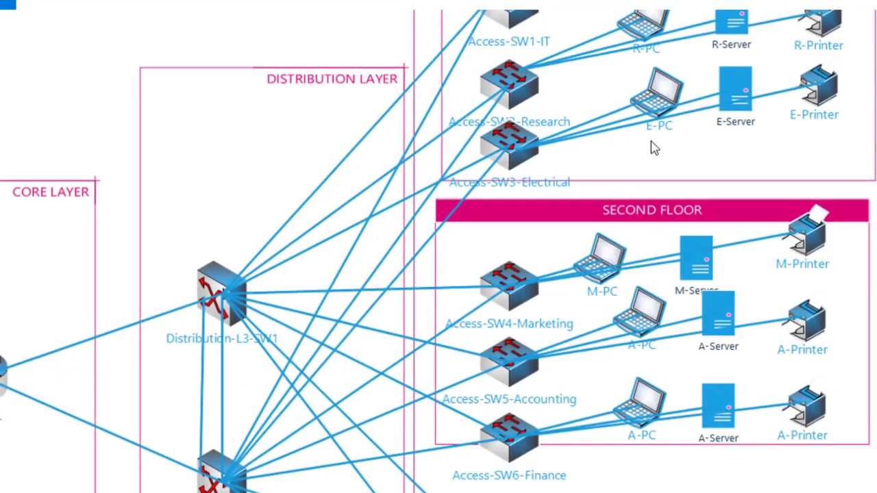
left_click_drag(456, 151, 445, 343)
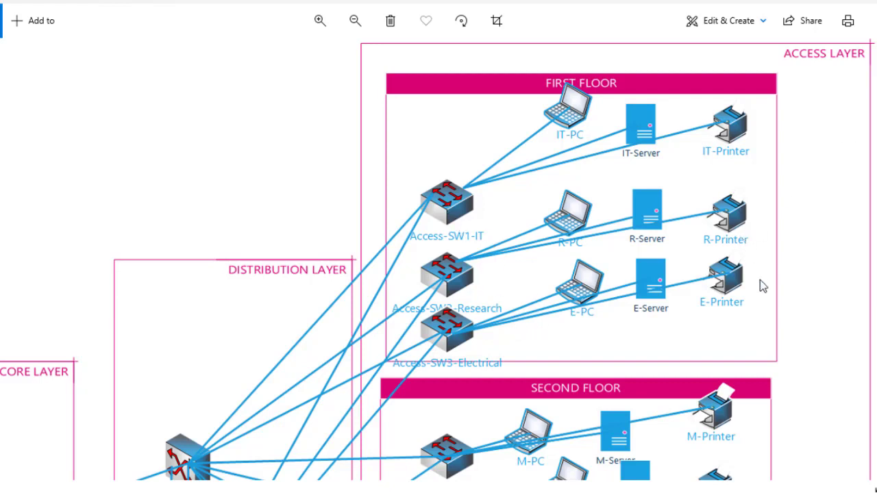
scroll(762, 286, "down", 8)
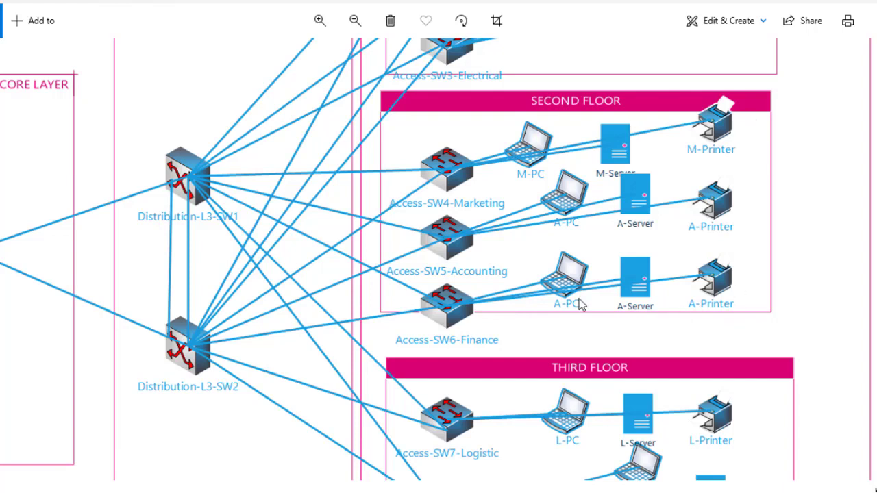
scroll(696, 302, "down", 2)
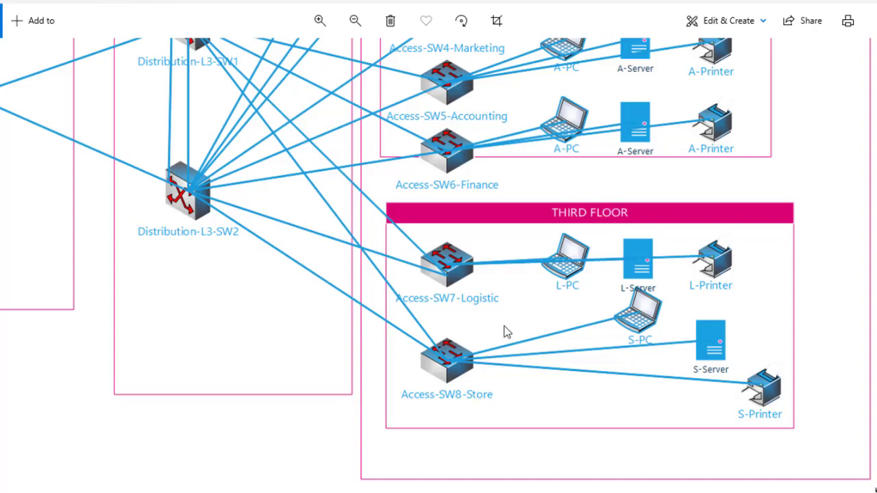
scroll(505, 326, "down", 5)
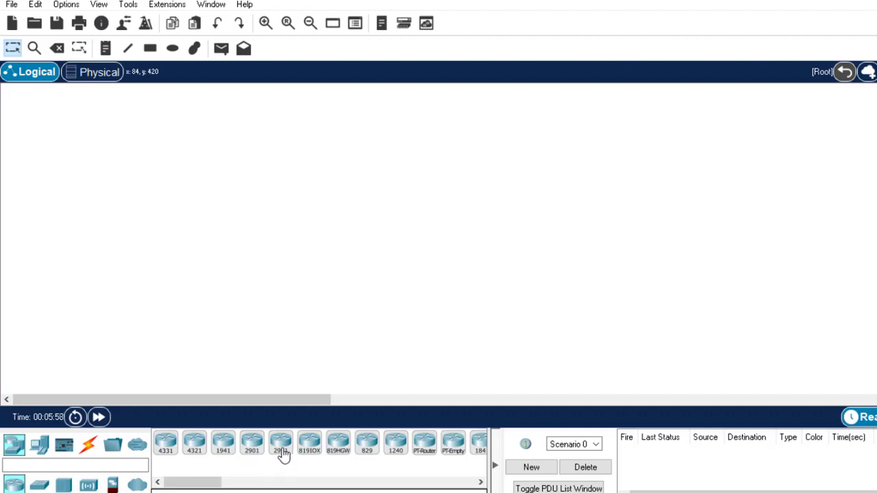
- Switch to Packet Tracer, place a 2911 router in the workspace and rename it Core-Router
left_click_drag(281, 453, 239, 172)
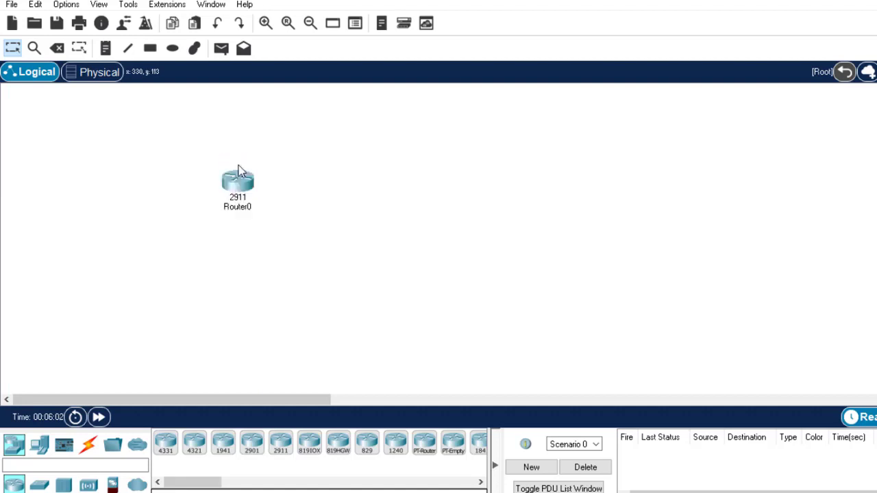
left_click(238, 208)
type("Co")
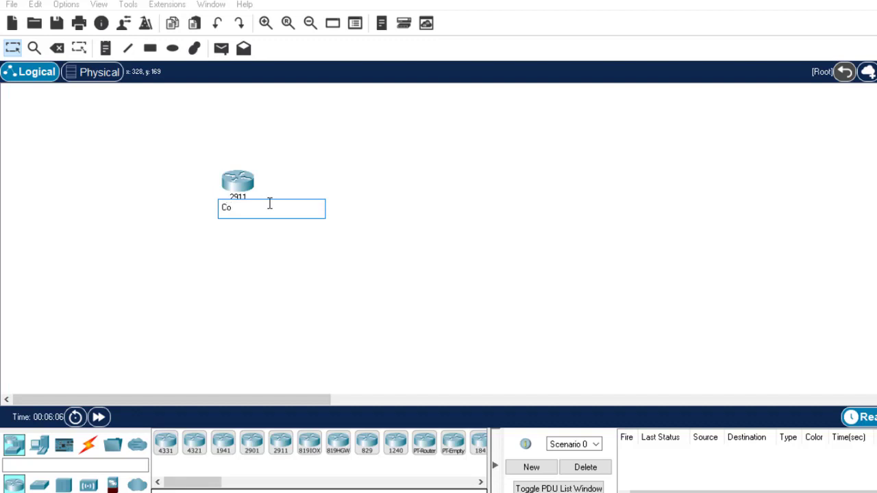
type("re-Router")
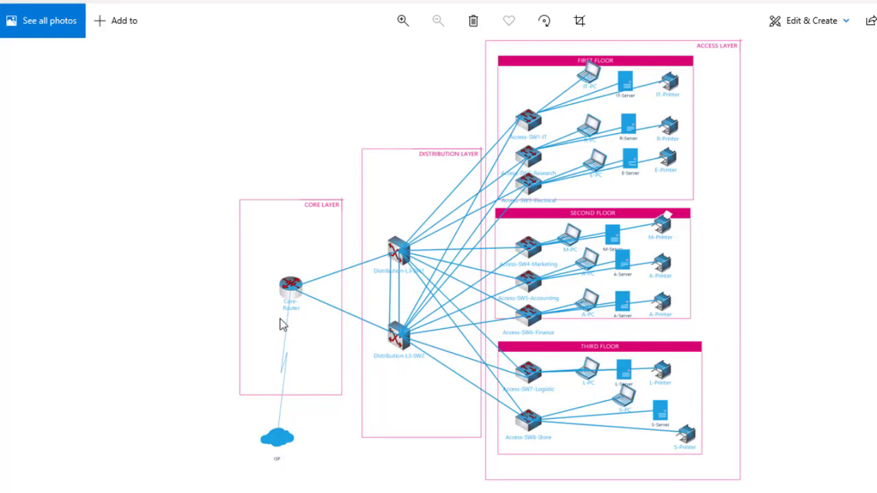
scroll(283, 323, "up", 2)
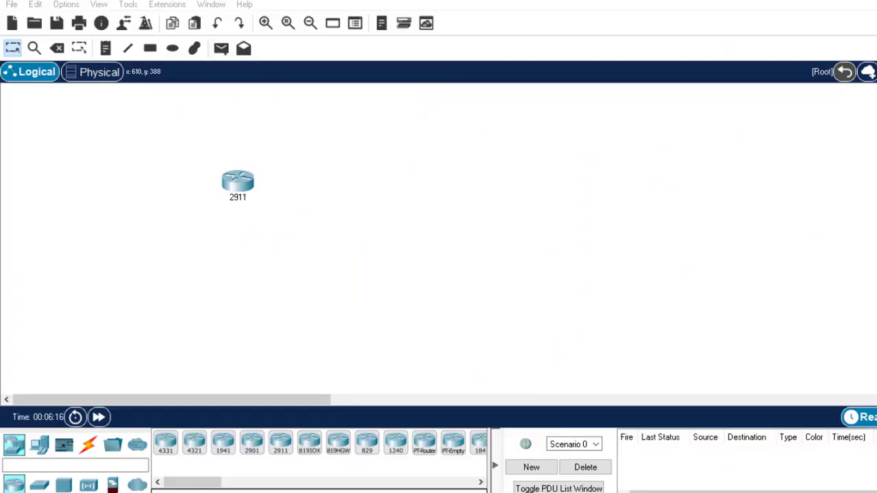
left_click(210, 186)
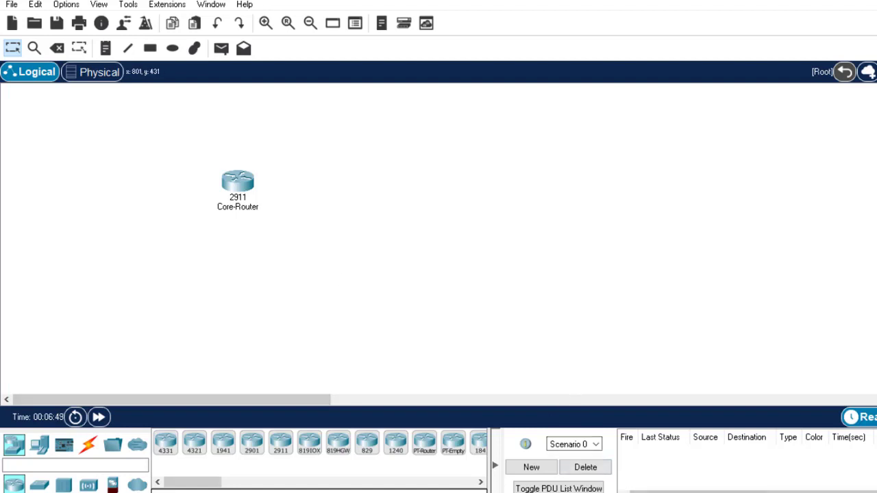
- Check the distribution layer in the reference diagram, and shift the Core-Router slightly down and to the left in the Packet Tracer workspace
left_click(687, 492)
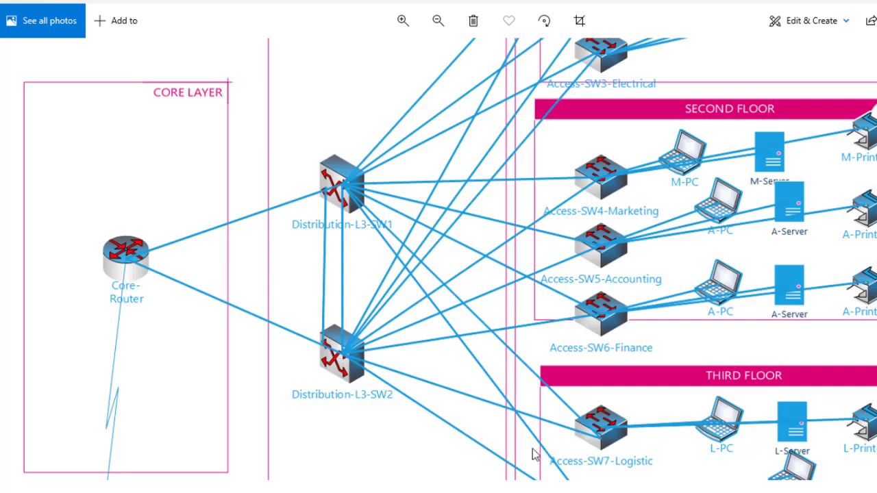
left_click(658, 492)
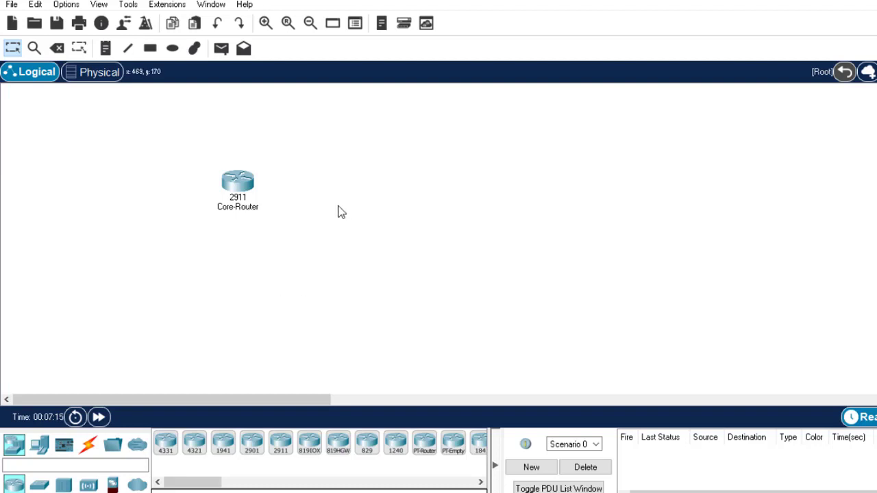
left_click_drag(238, 183, 211, 200)
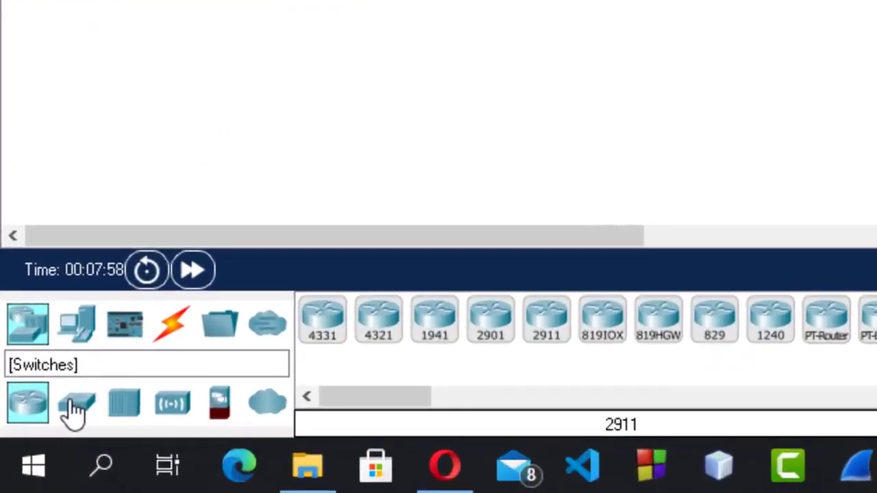
- Place a 3650-24PS multilayer switch up and to the right of the Core-Router and a 3560-24PS multilayer switch below it
left_click(40, 485)
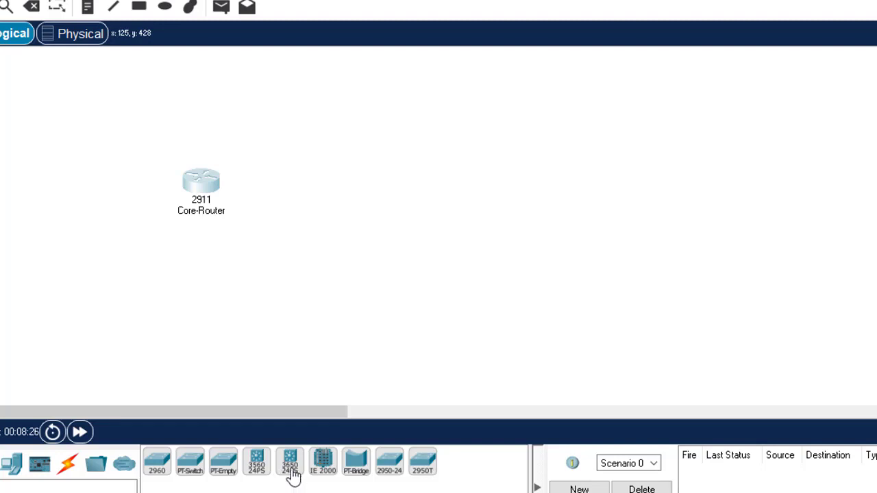
left_click(290, 472)
left_click(433, 153)
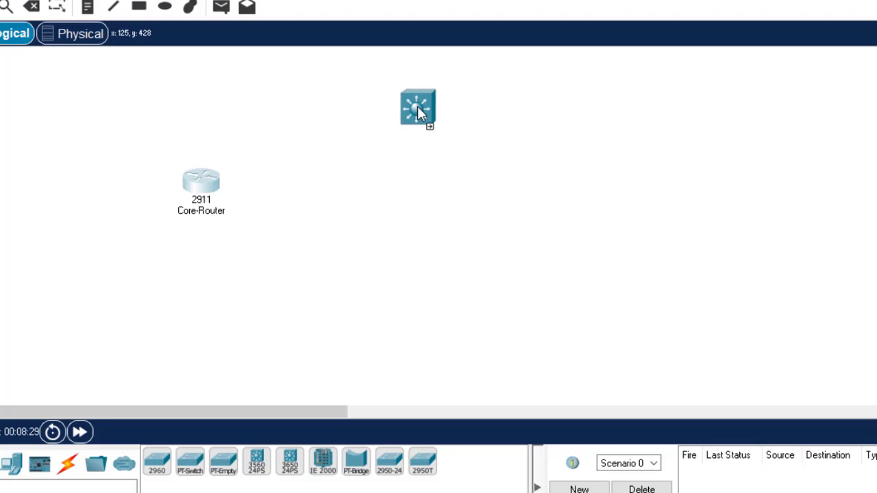
left_click_drag(417, 106, 418, 106)
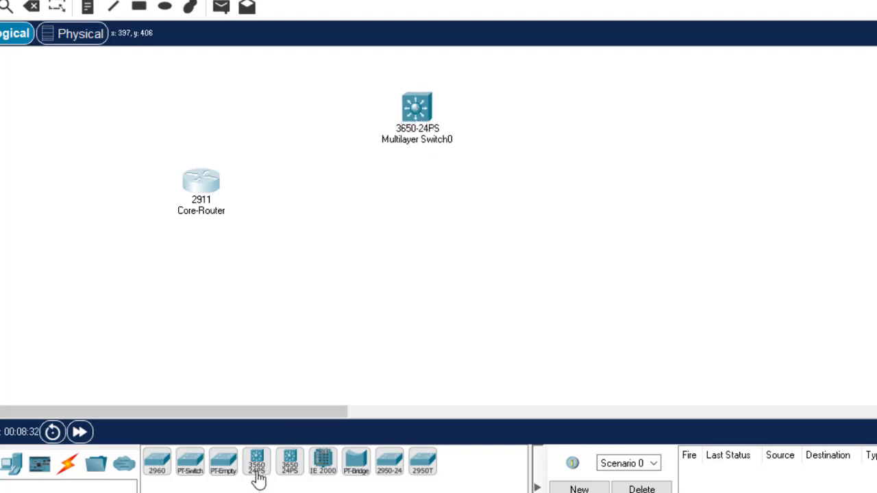
left_click_drag(258, 476, 410, 258)
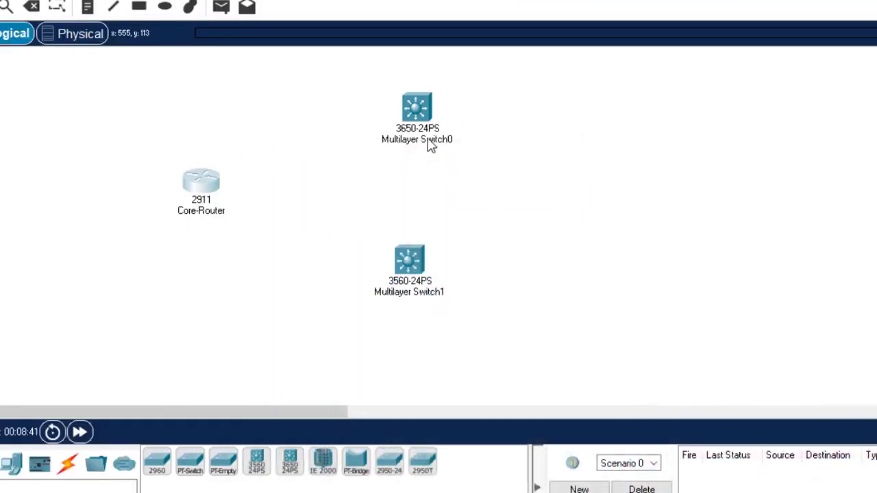
- Rename the 3650-24PS multilayer switch as Distribution-L3-SW1
double_click(428, 140)
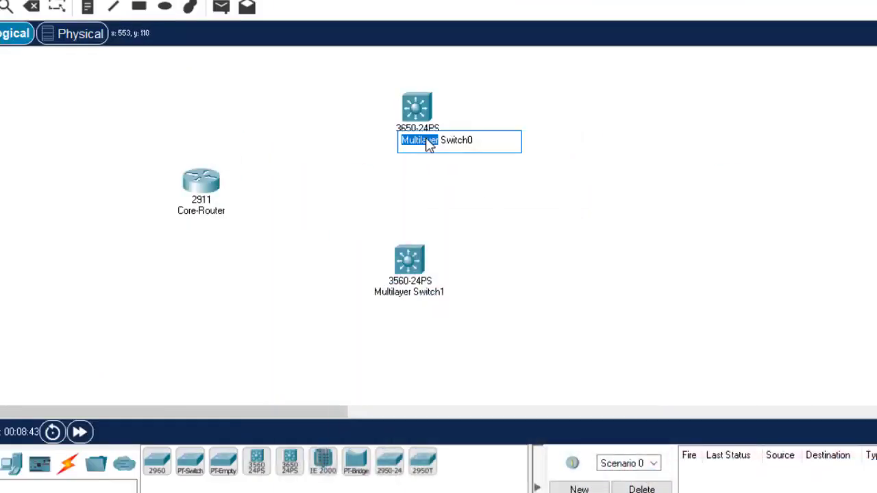
type("Distrib")
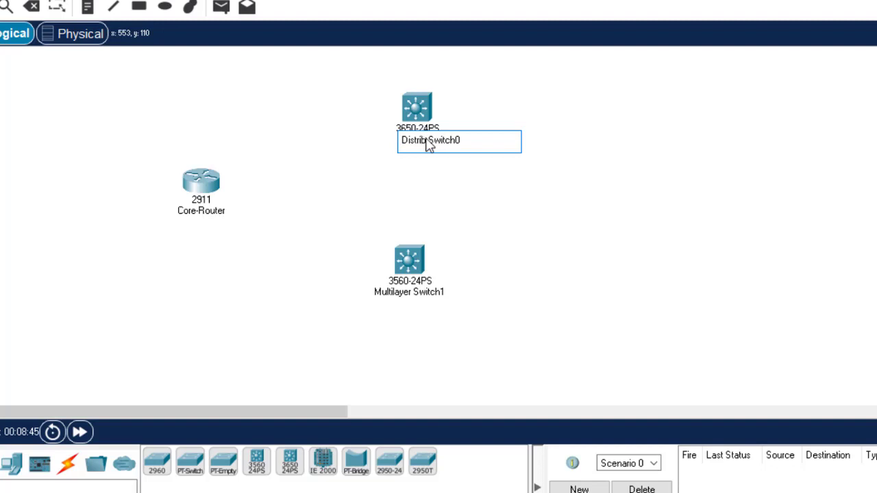
type("ution ")
type("-L3")
key("BackSpace")
type("3")
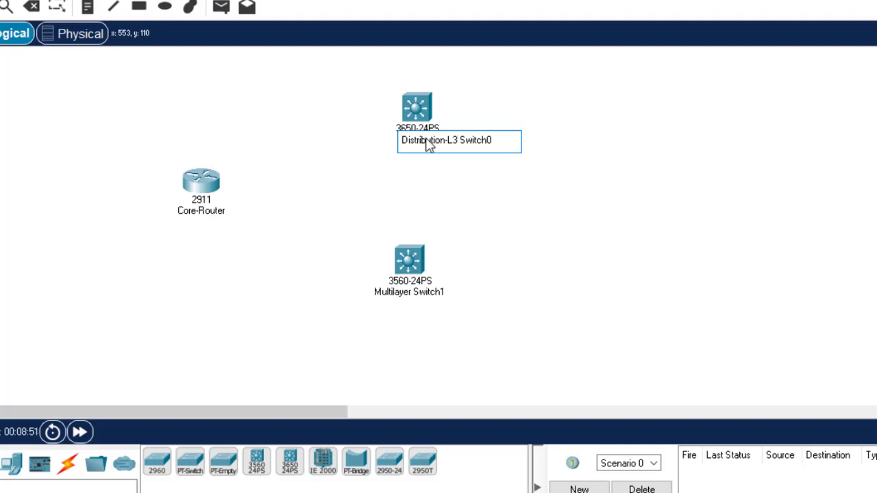
type("-SW1")
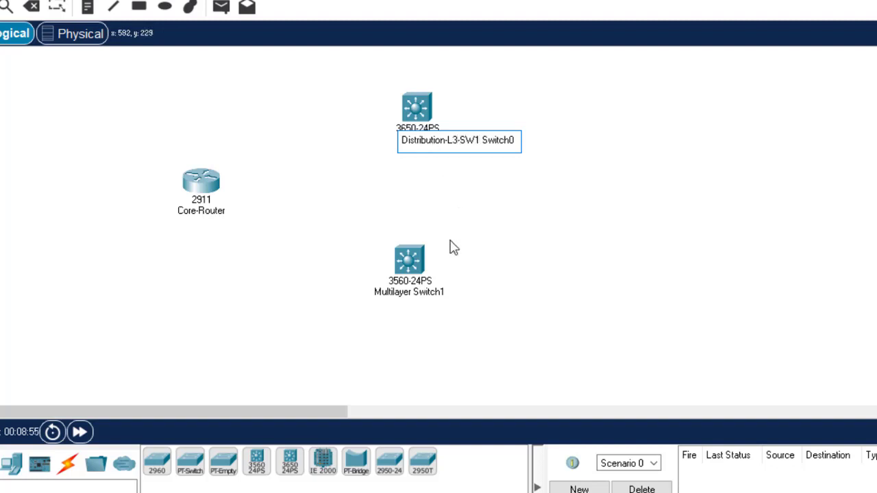
key("Delete")
key("Delete")
key("Delete")
key("Delete")
key("Delete")
key("Delete")
key("Delete")
key("Delete")
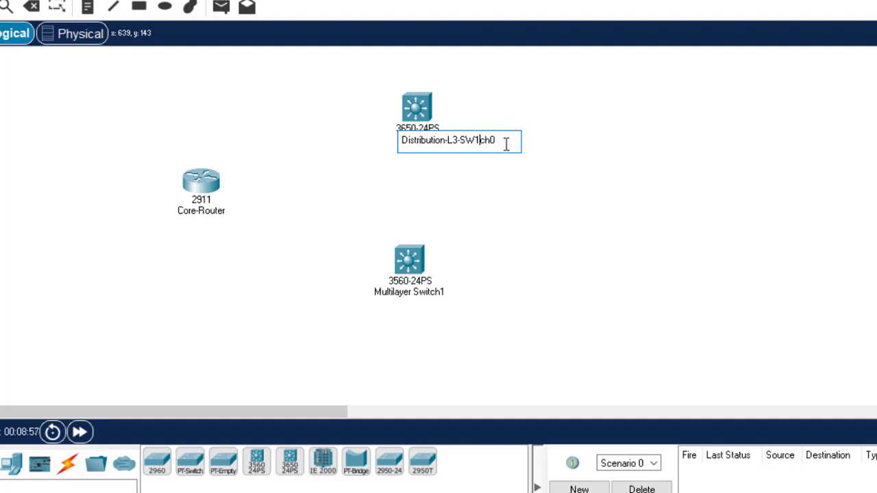
key("Return")
- Rename the 3560-24PS multilayer switch as Distribution-L3-SW2, and adjust the placement of the distribution switches and the Core-Router
double_click(423, 299)
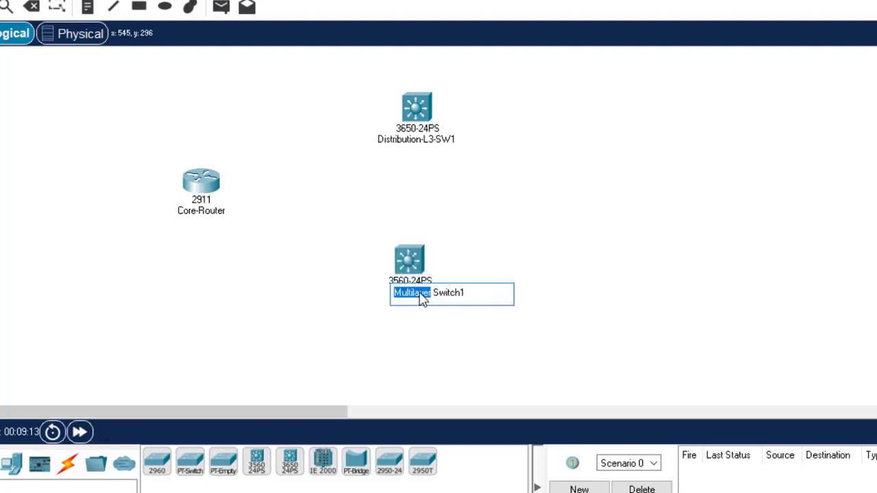
left_click_drag(470, 296, 411, 288)
type("Distribution-L3-SW")
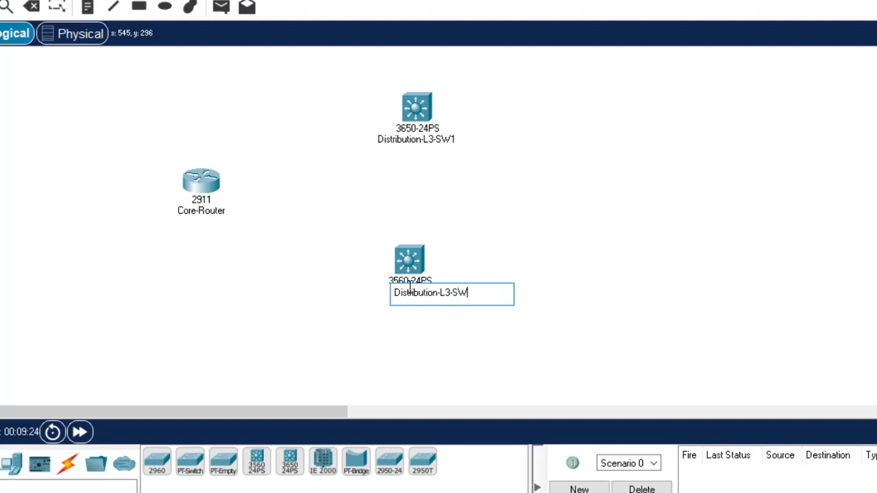
type("2")
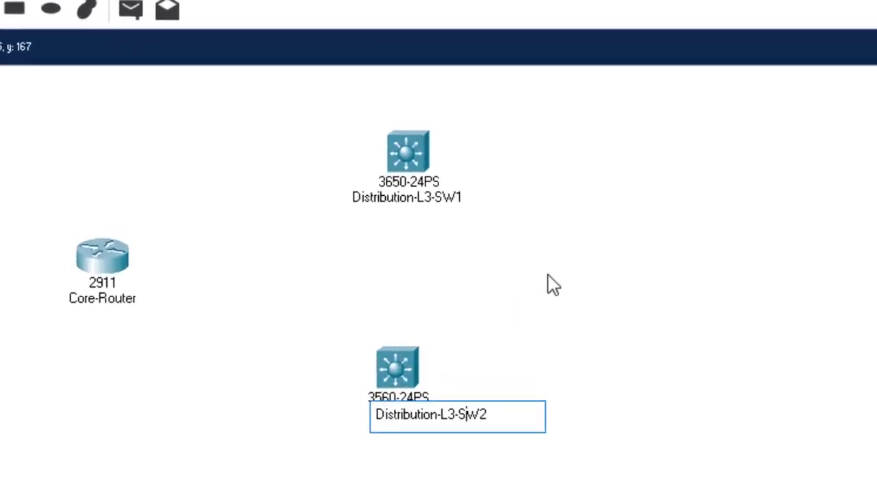
left_click(570, 309)
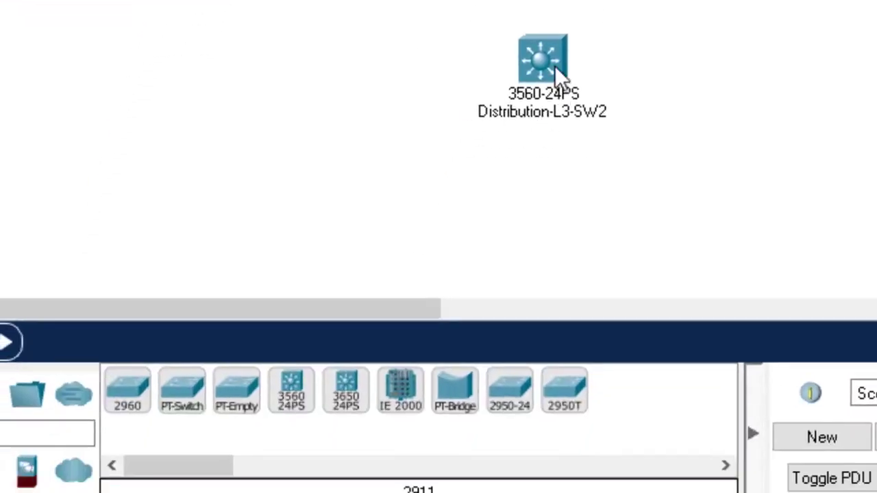
left_click_drag(557, 78, 596, 182)
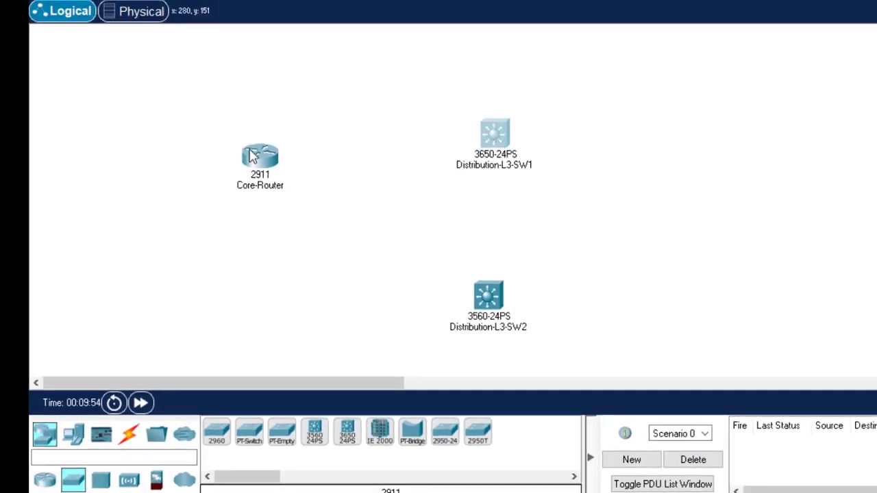
left_click_drag(253, 167, 275, 207)
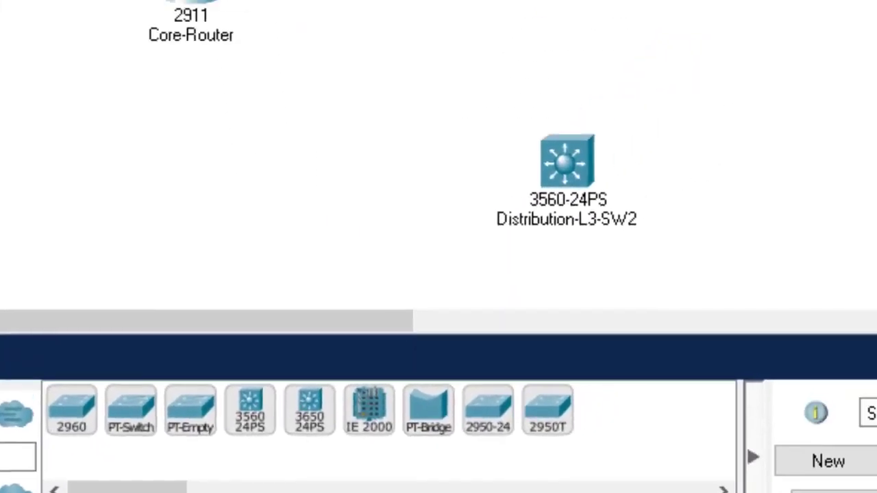
- Place three 2960 switches to the right of the distribution switches and stack them closely in a vertical column
left_click_drag(72, 410, 644, 43)
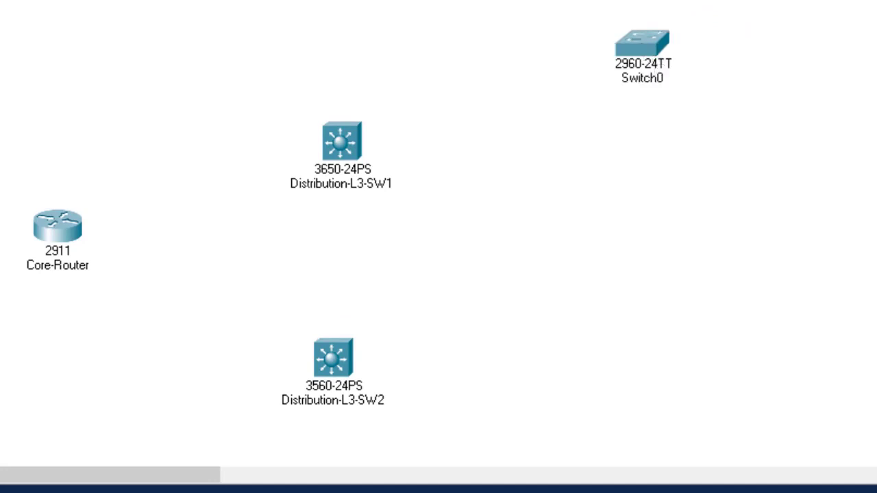
left_click_drag(439, 490, 645, 135)
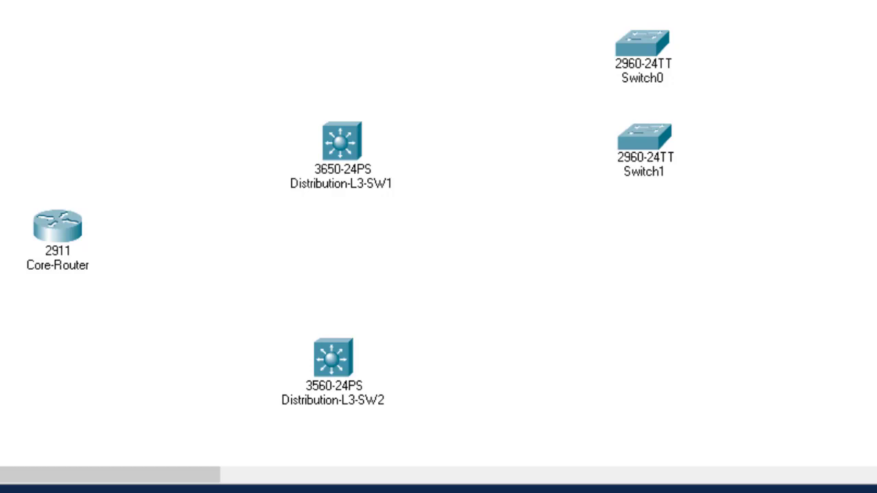
left_click_drag(439, 490, 662, 229)
left_click_drag(651, 140, 651, 101)
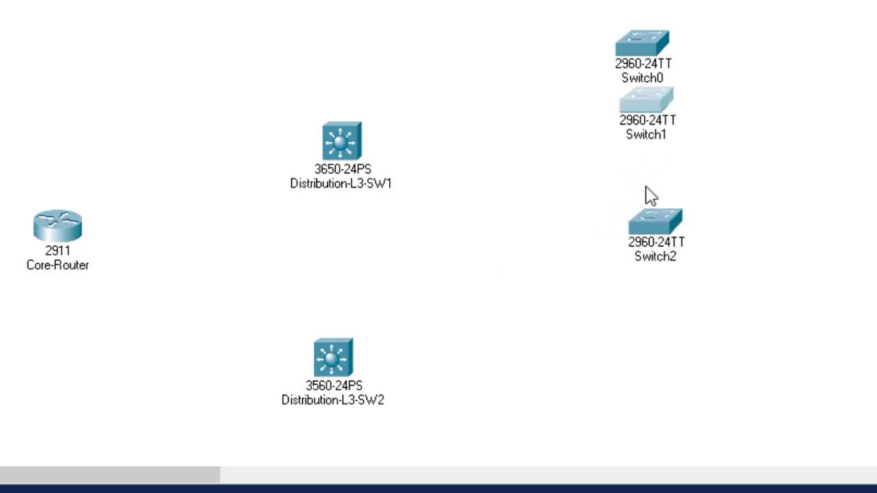
left_click_drag(650, 239, 645, 172)
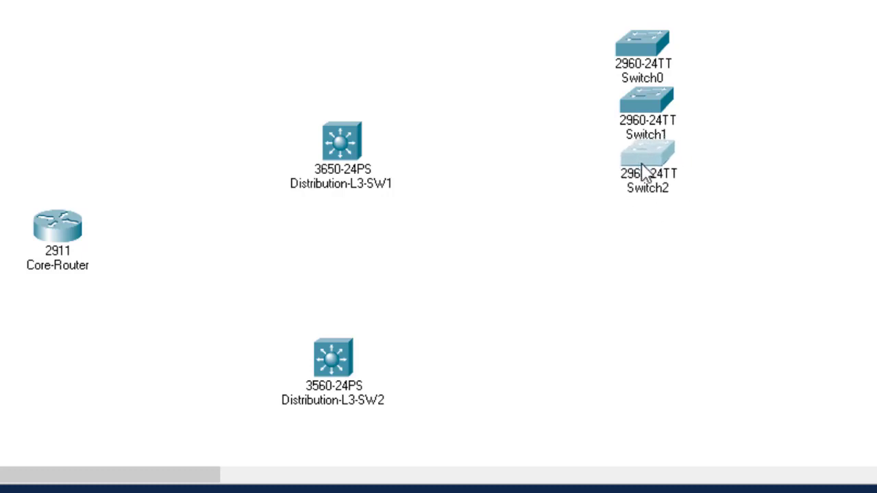
- Place three more 2960 switches below the first three, stacking them in the same vertical column as a second group
left_click(39, 425)
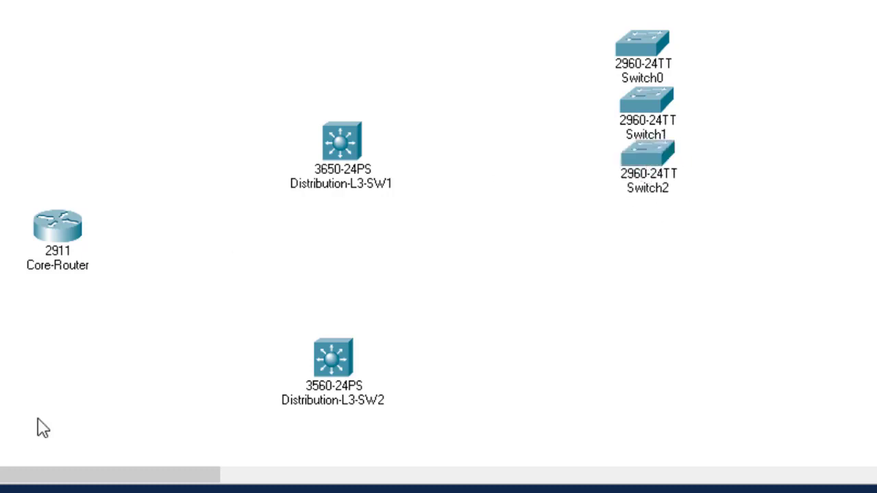
left_click_drag(809, 491, 650, 281)
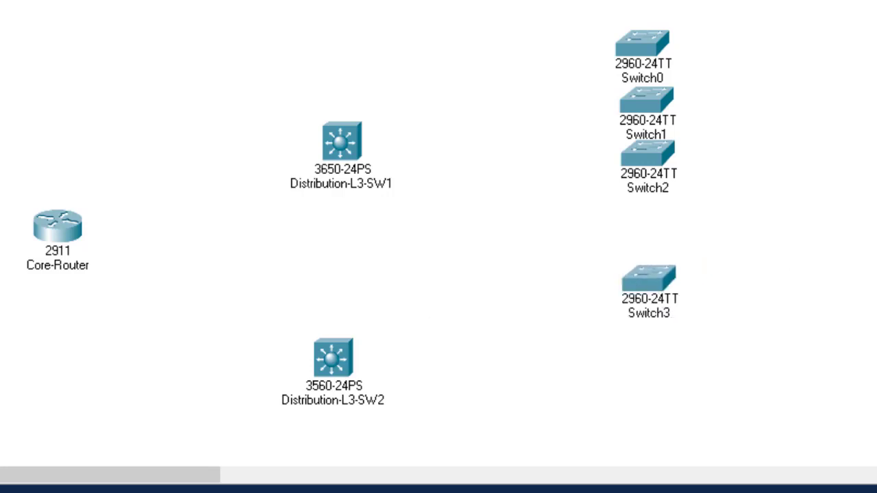
left_click_drag(809, 491, 664, 347)
left_click_drag(658, 282, 656, 248)
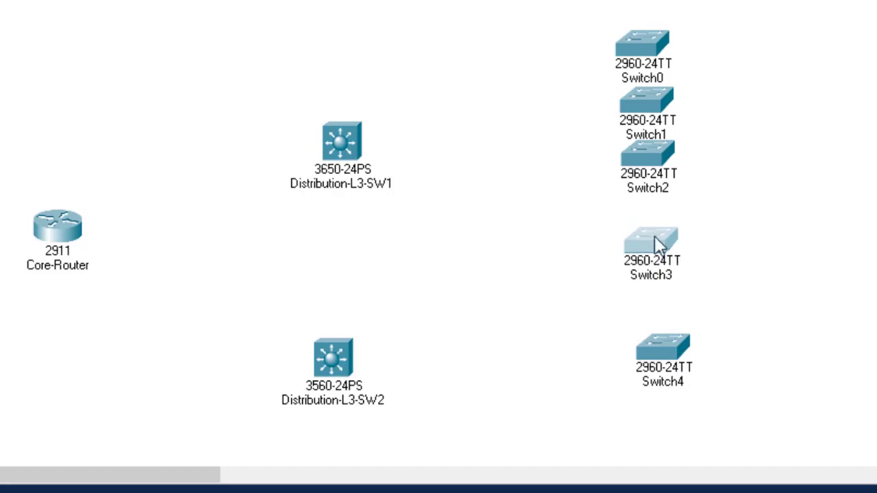
left_click_drag(654, 339, 641, 304)
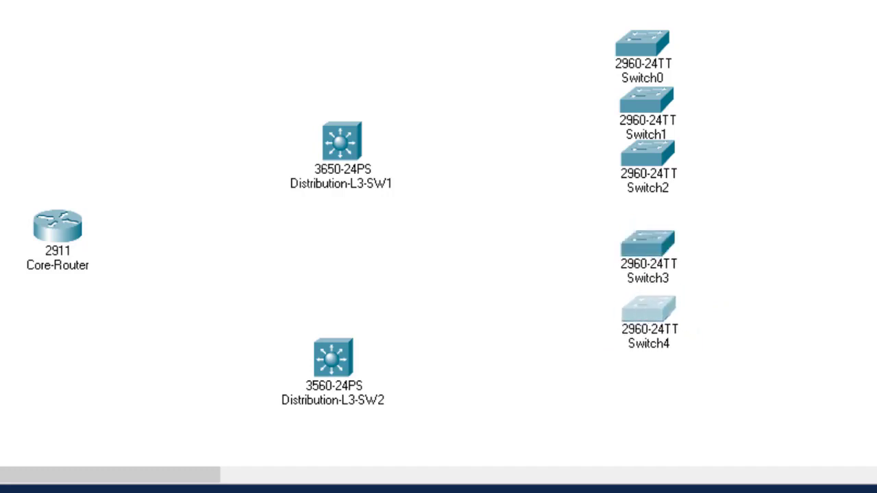
left_click_drag(209, 491, 656, 363)
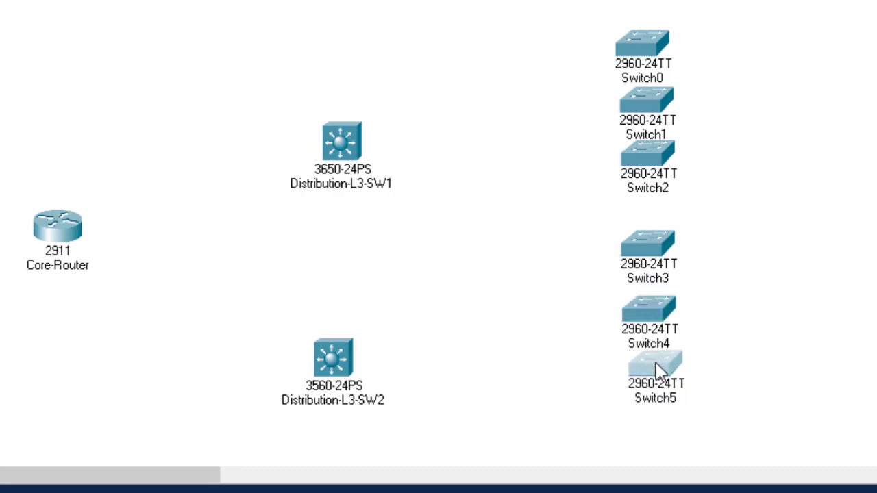
- Adjust the positions of Switch0 and Switch1 to space out the top group of switches
left_click_drag(653, 48, 647, 10)
left_click_drag(633, 115, 659, 101)
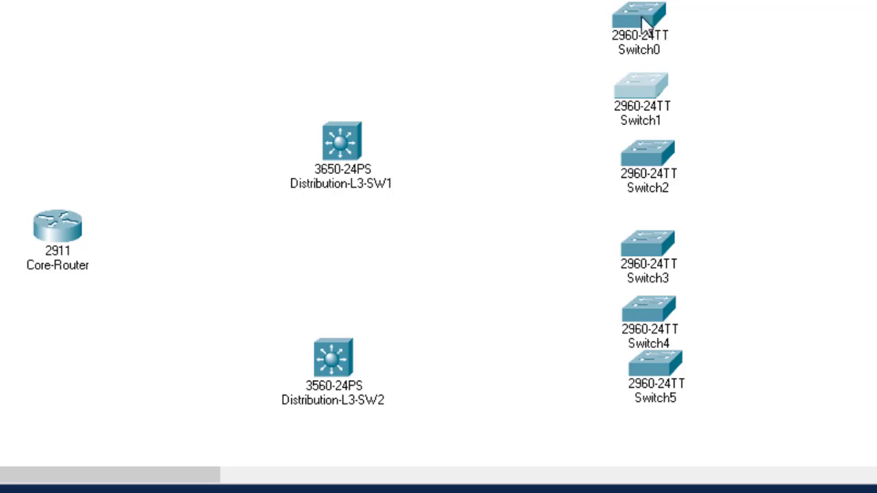
left_click_drag(646, 19, 647, 46)
left_click_drag(655, 93, 655, 103)
left_click(666, 103)
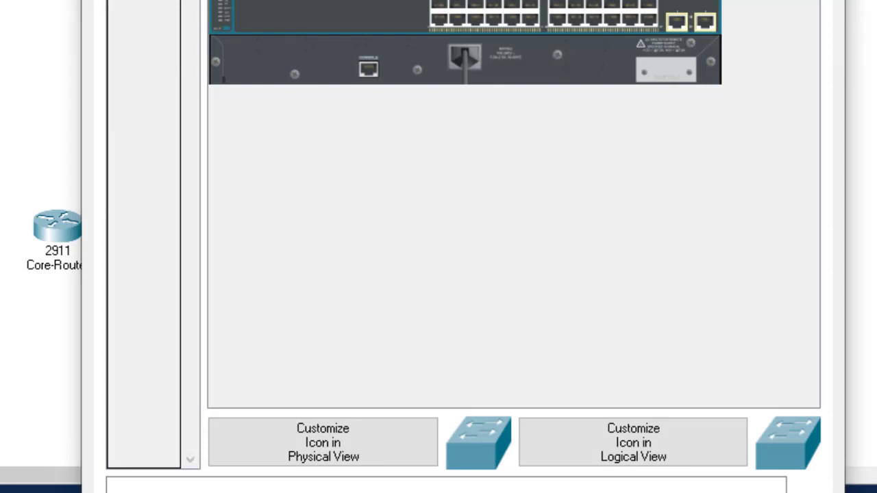
key("alt+F4")
- Place two more 2960 switches below Switch5 and move them closer together in the access column
scroll(439, 233, "down", 5)
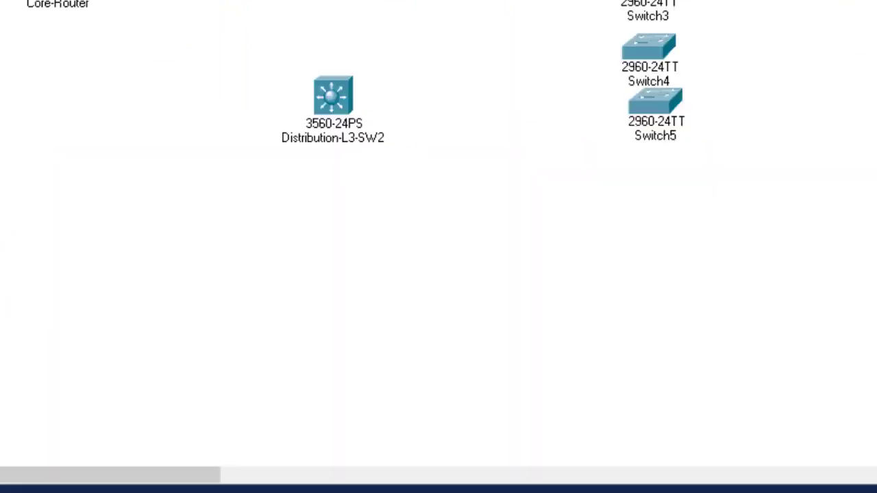
left_click_drag(662, 222, 654, 246)
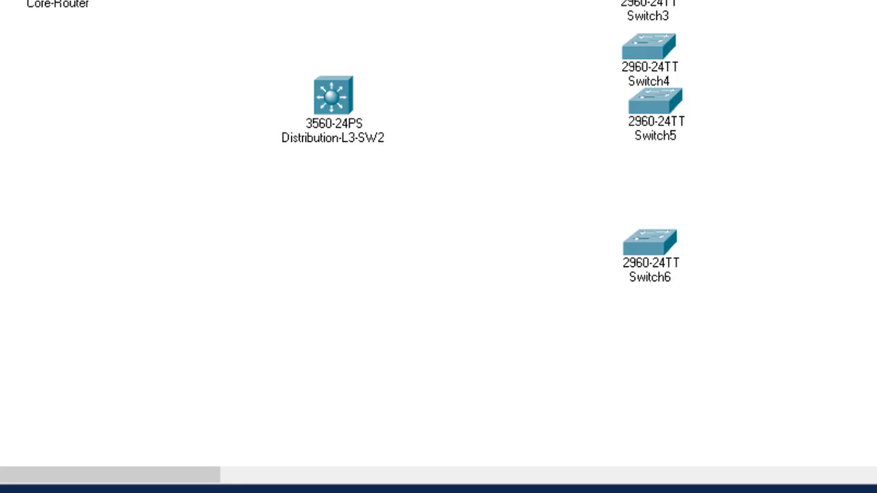
left_click_drag(408, 480, 654, 372)
left_click_drag(658, 236, 659, 219)
left_click_drag(653, 360, 656, 313)
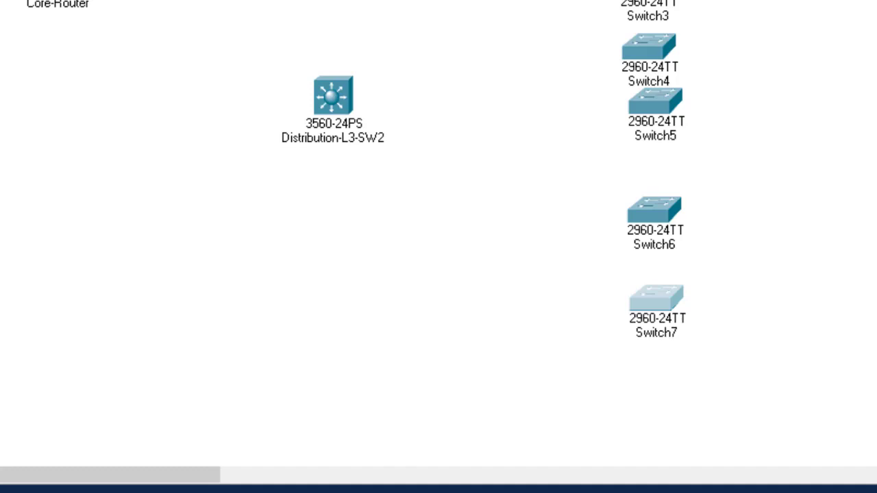
- Shift Switch0, Switch1 and Switch2 slightly to the right and space them more evenly above Switch3
scroll(438, 247, "up", 4)
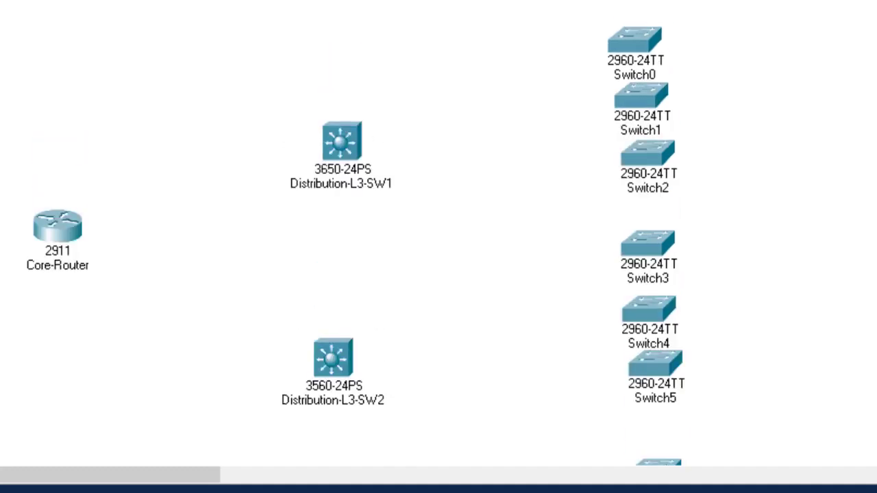
left_click(636, 49)
left_click_drag(635, 41, 651, 42)
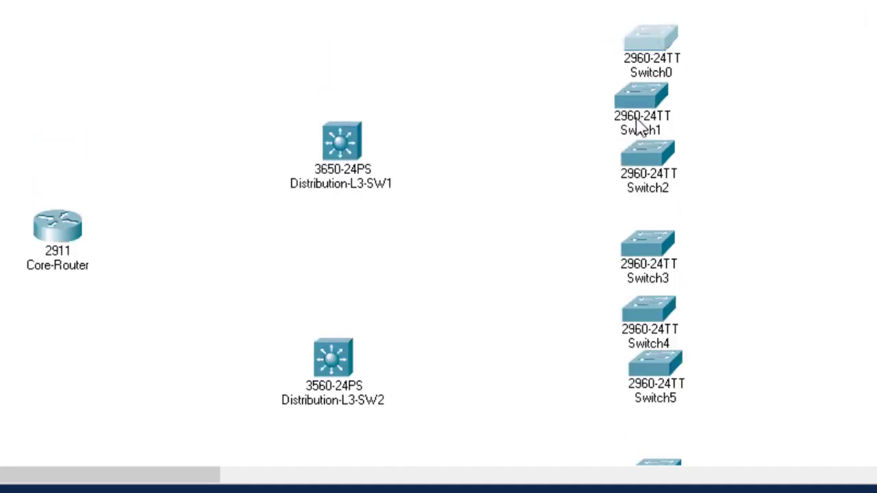
left_click_drag(640, 88, 656, 98)
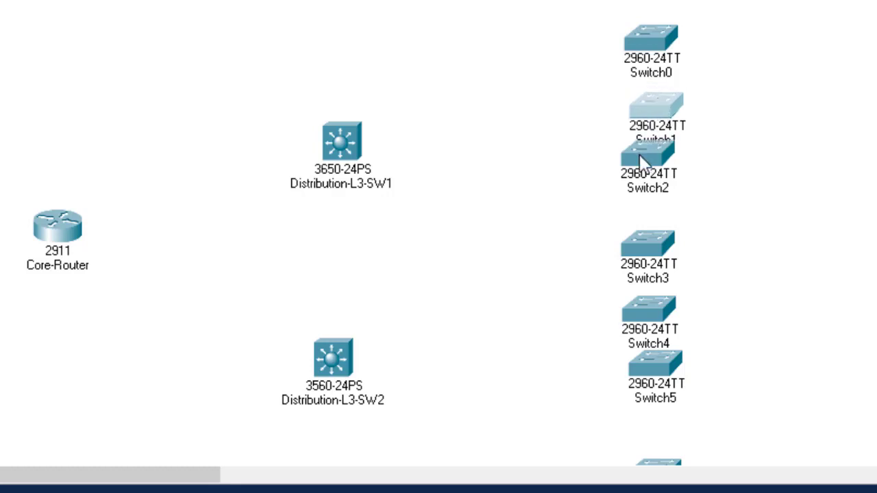
left_click_drag(644, 161, 656, 178)
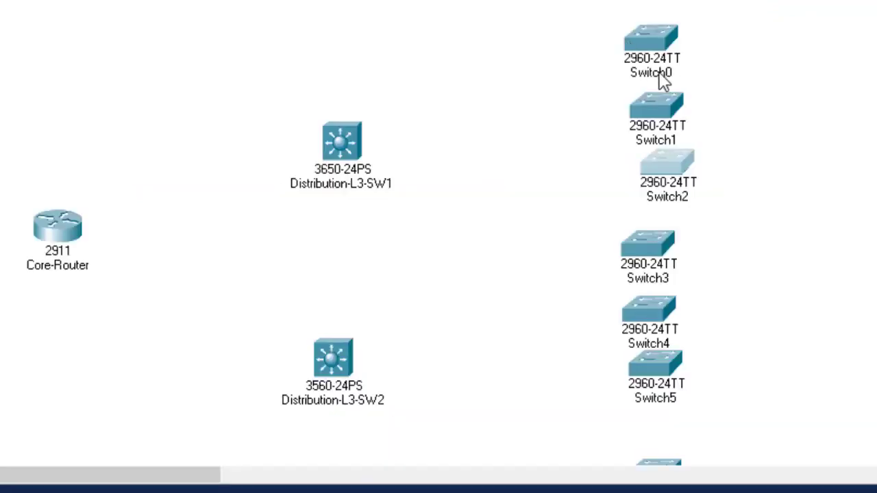
- Rename Switch0 as IT-Dept and check the department names in the part 1.png reference diagram
left_click(659, 77)
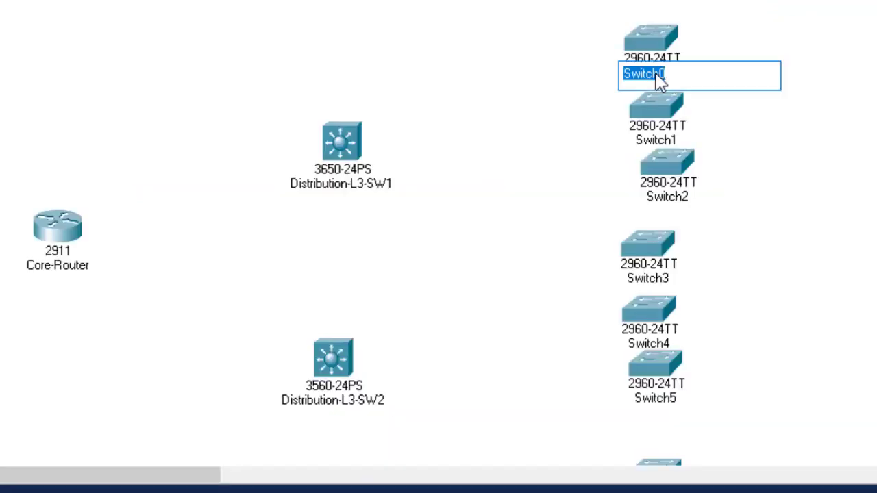
type("IT-Dept")
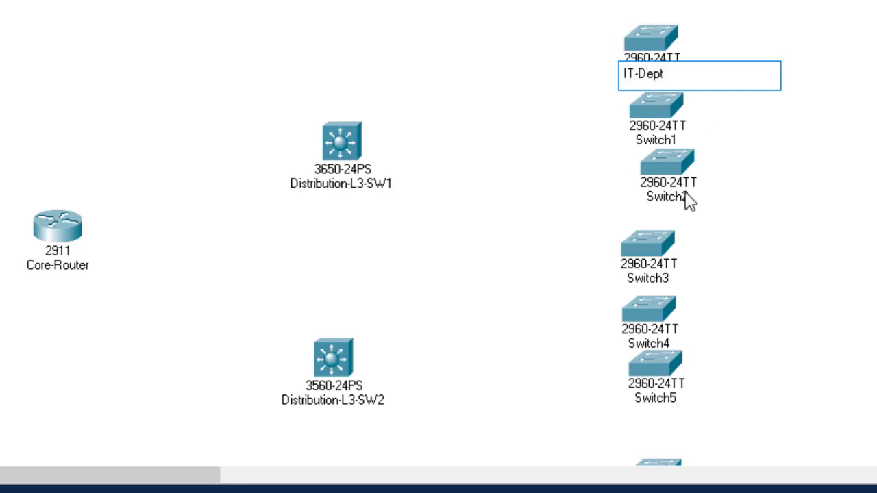
left_click(764, 492)
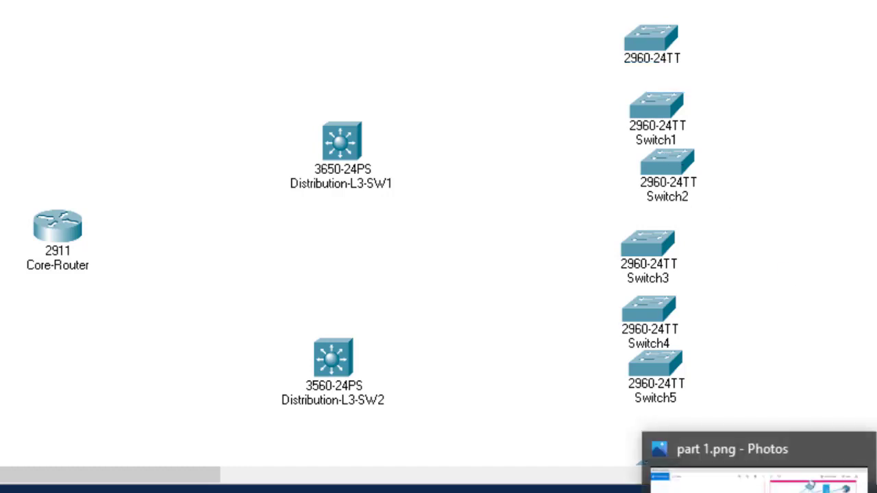
left_click(764, 492)
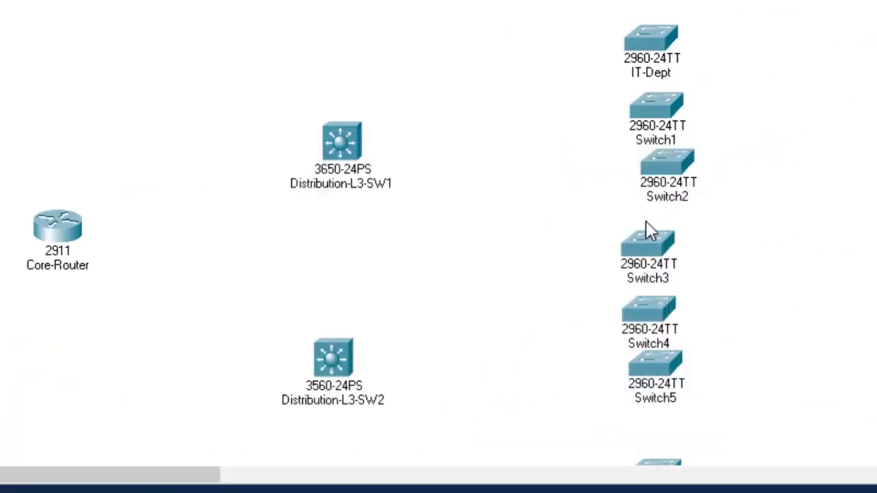
- Rename Switch1 as Research-Dept and Switch2 as Electrical-Dept
left_click(665, 143)
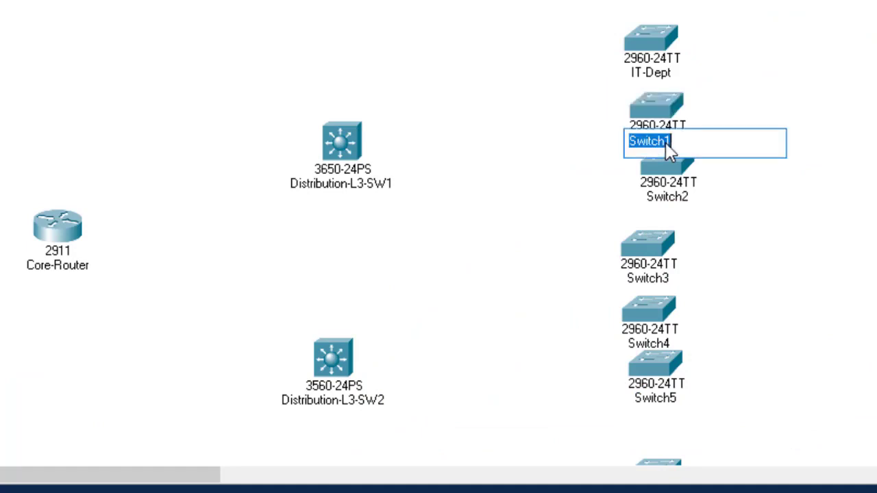
type("Research-Dept")
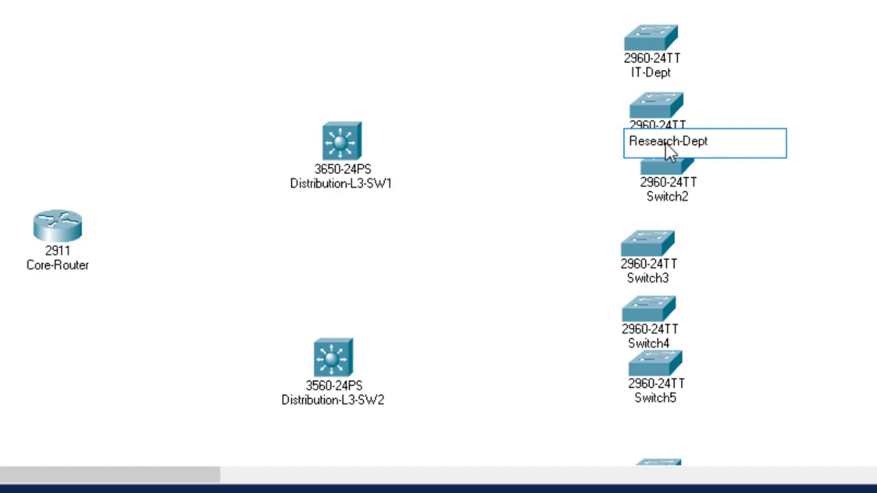
left_click(691, 199)
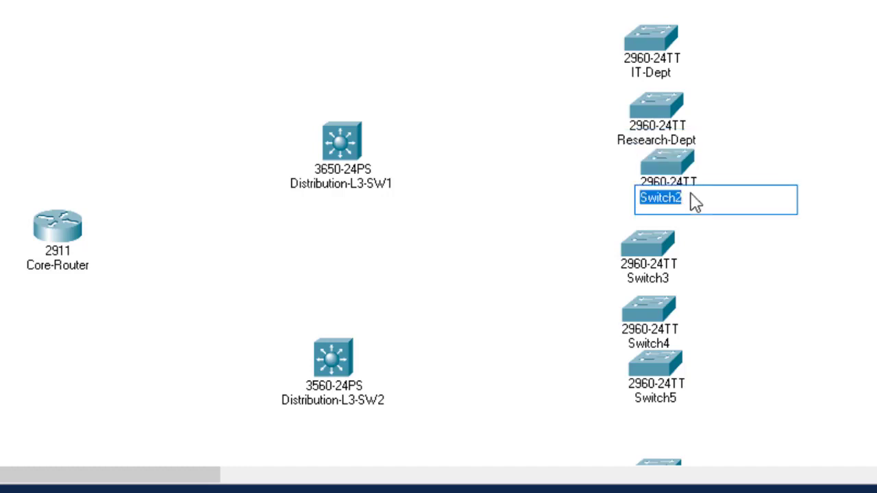
type("Electr")
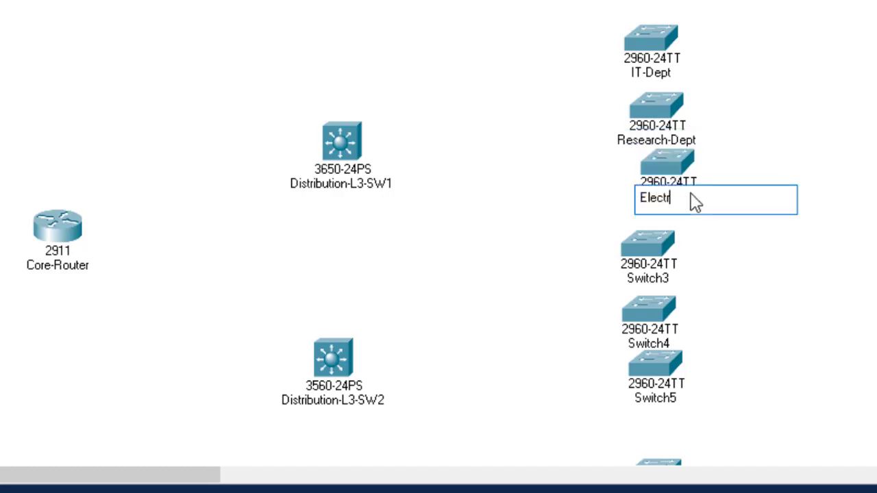
type("ical-Dept")
left_click(856, 266)
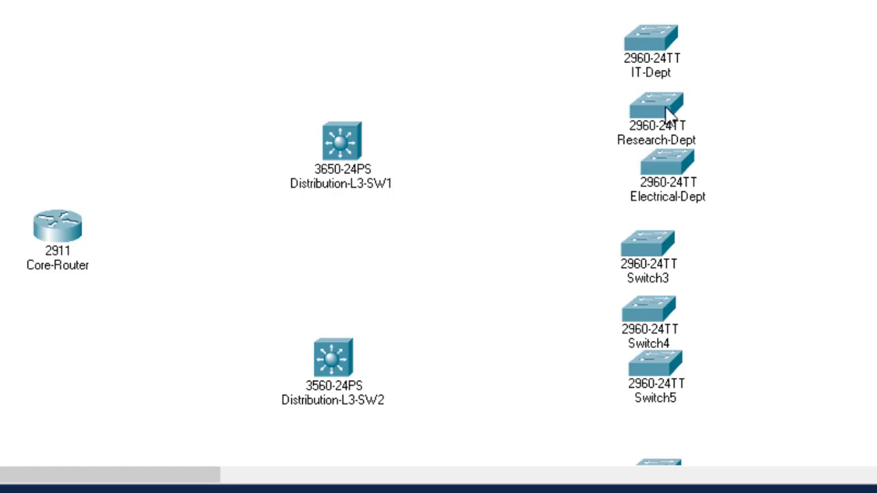
- Realign the Research-Dept and Electrical-Dept switches and the three switches below them into an evenly spaced column
mouse_move(671, 113)
left_mouse_down()
mouse_move(668, 103)
mouse_move(665, 110)
left_mouse_up()
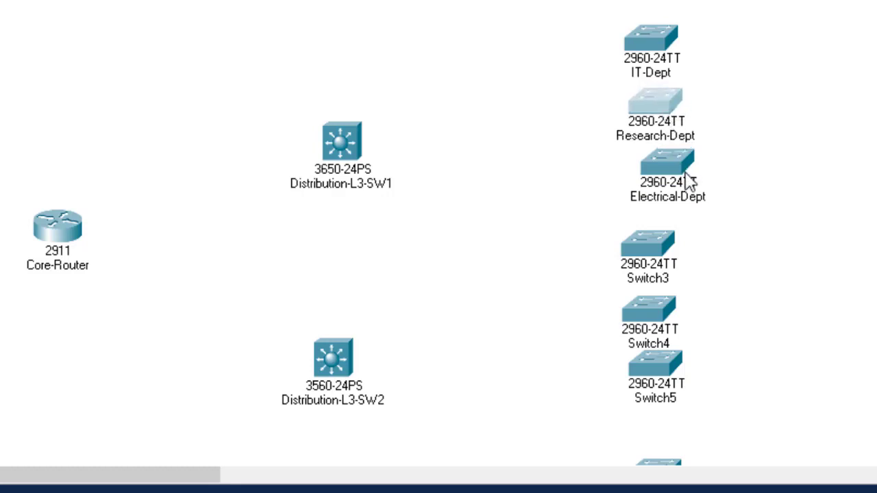
left_click_drag(685, 170, 679, 175)
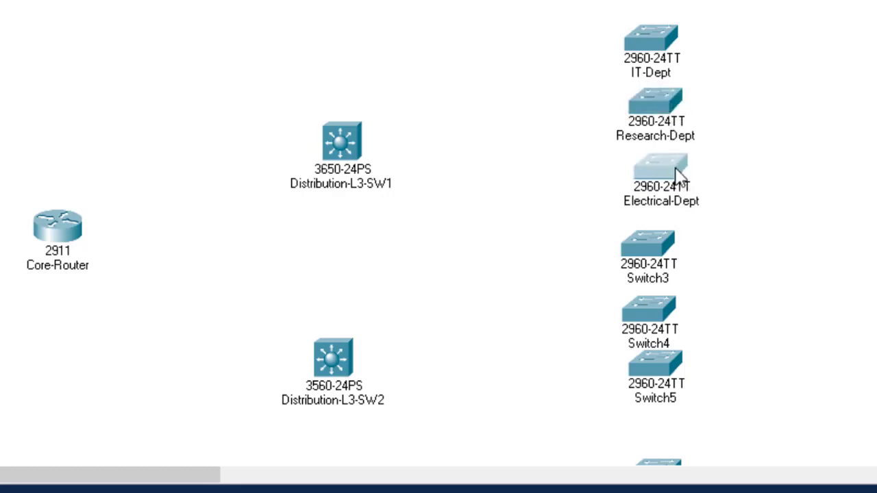
left_click_drag(654, 244, 665, 255)
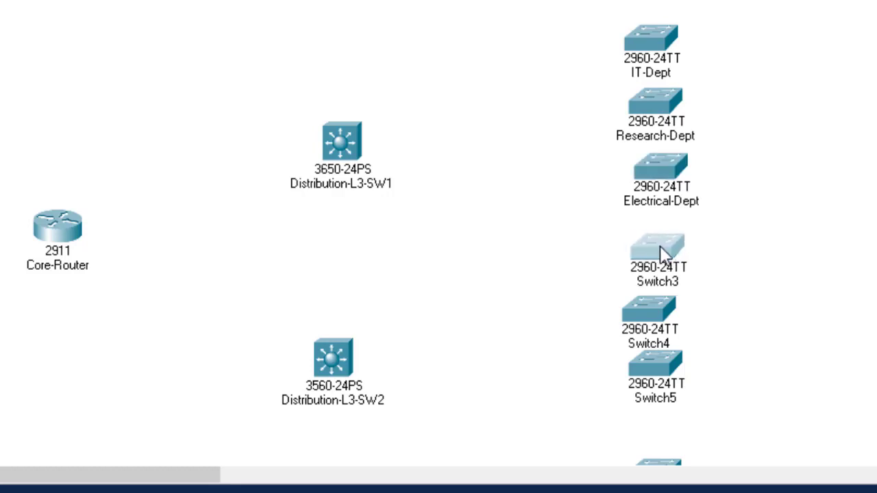
left_click_drag(637, 318, 650, 320)
left_click_drag(664, 381, 676, 391)
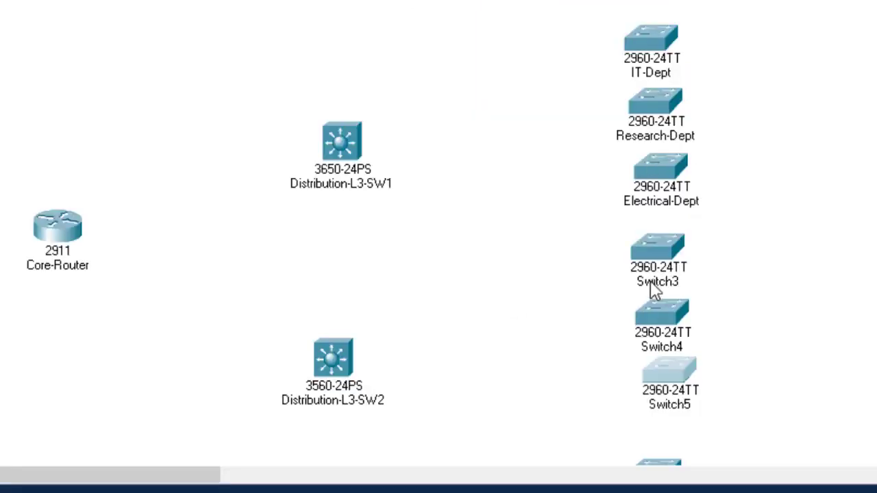
- Rename Switch3 as Marketing-Dept
left_click(657, 282)
type("Ma")
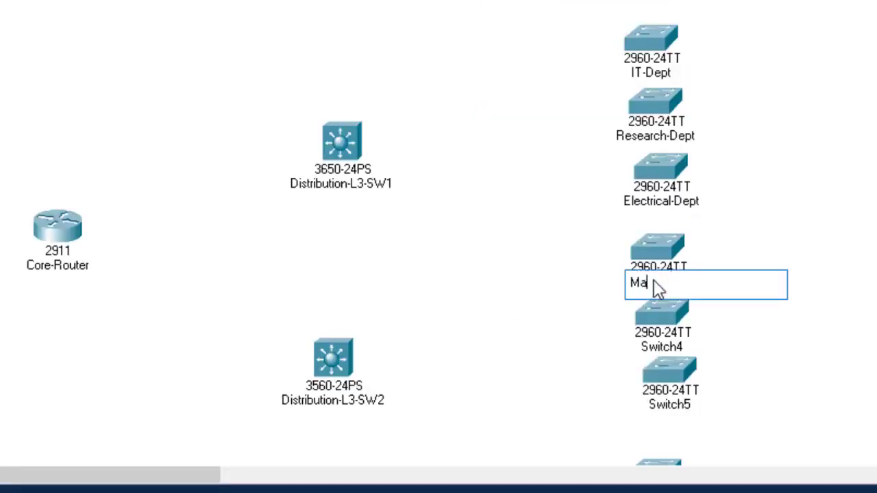
type("rketring")
key("BackSpace")
key("BackSpace")
type("i")
key("Right")
key("Right")
key("Right")
type("Dept")
left_click(676, 347)
- Rename Switch4 as Accounting-Dept and Switch5 as Finance-Dept
left_click(671, 346)
type("A")
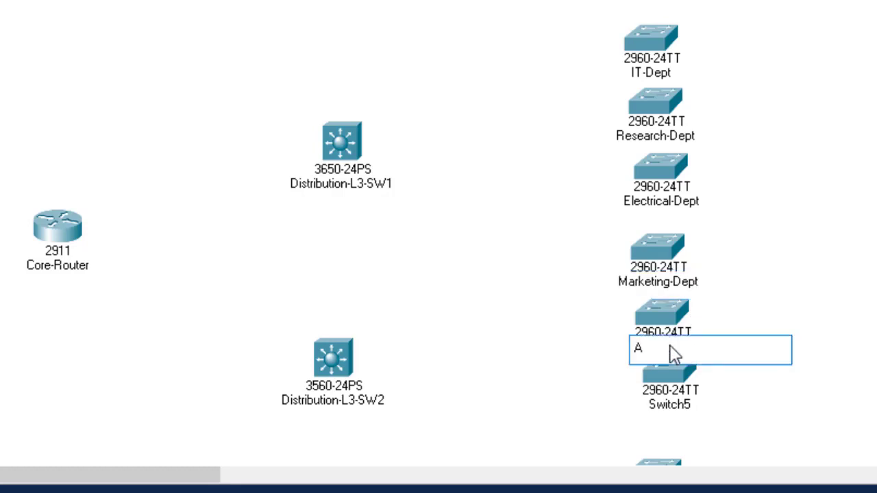
type("ccounting-Dept")
left_click(679, 411)
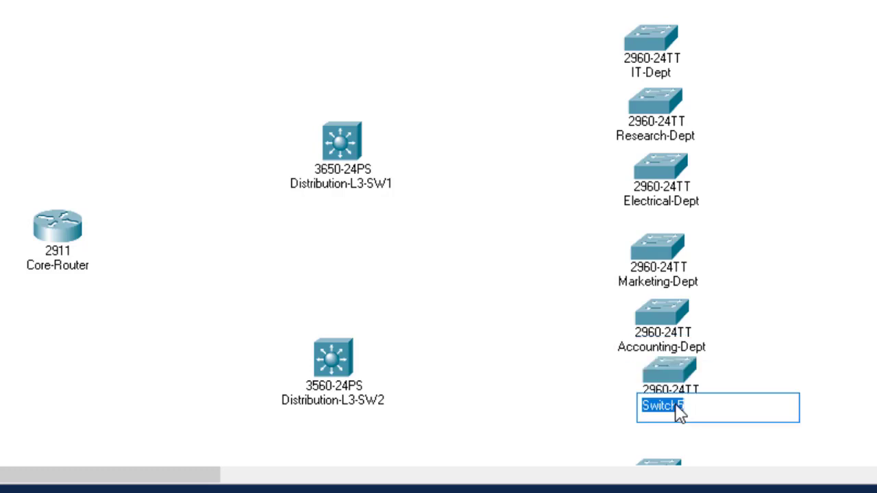
type("Finance-Dept")
left_click(815, 368)
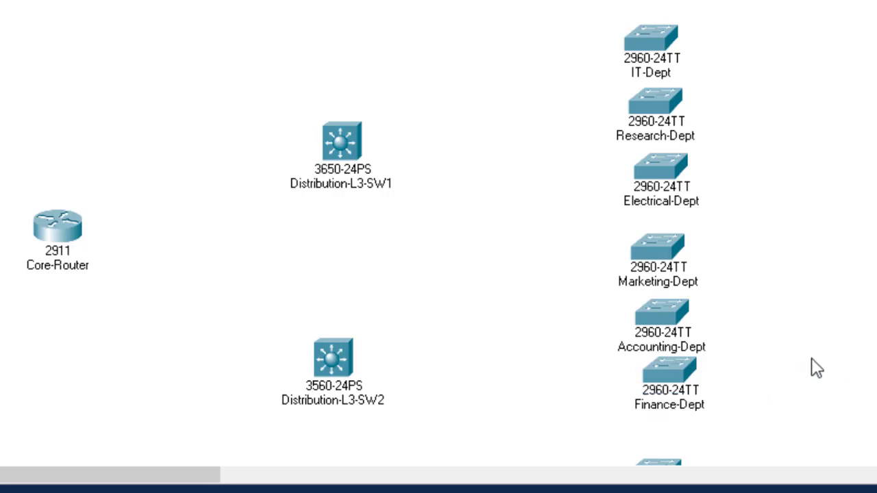
- Align the Marketing-Dept switch, Switch6 and Switch7 with the column, and switch to the part 1.png reference diagram in Photos
scroll(765, 107, "down", 4)
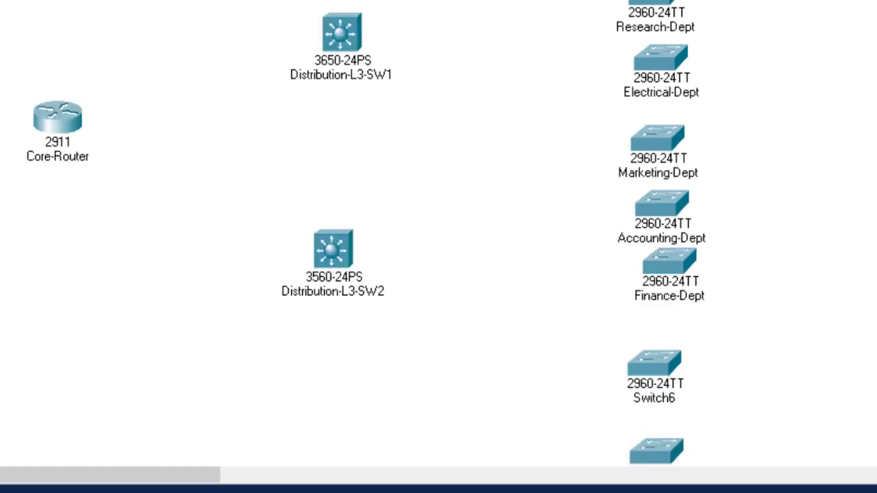
left_click_drag(658, 113, 668, 114)
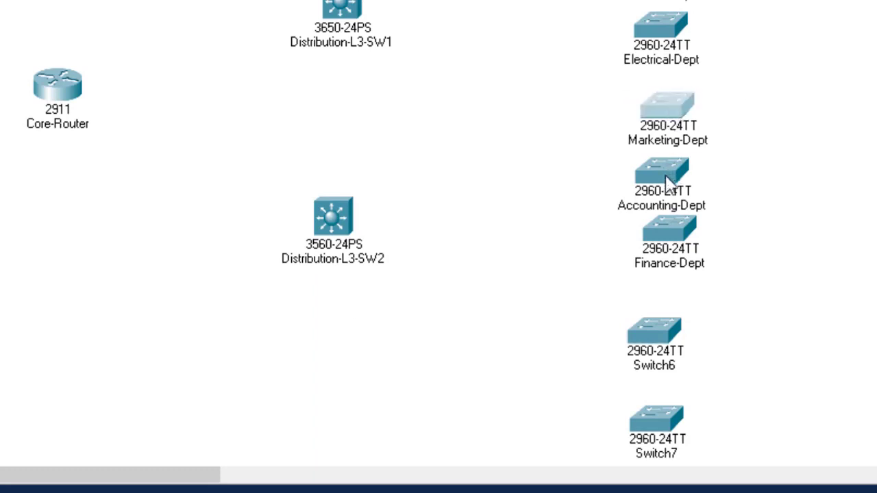
left_click_drag(646, 337, 660, 327)
left_click_drag(669, 424, 686, 405)
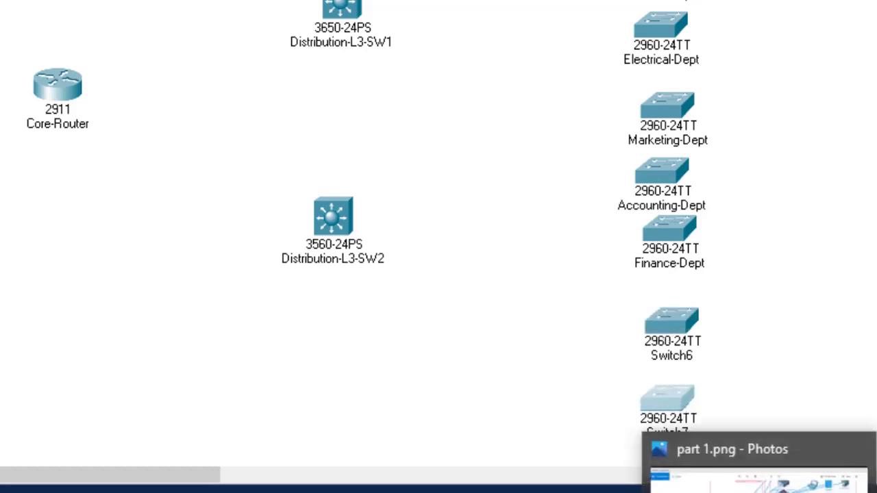
left_click(759, 492)
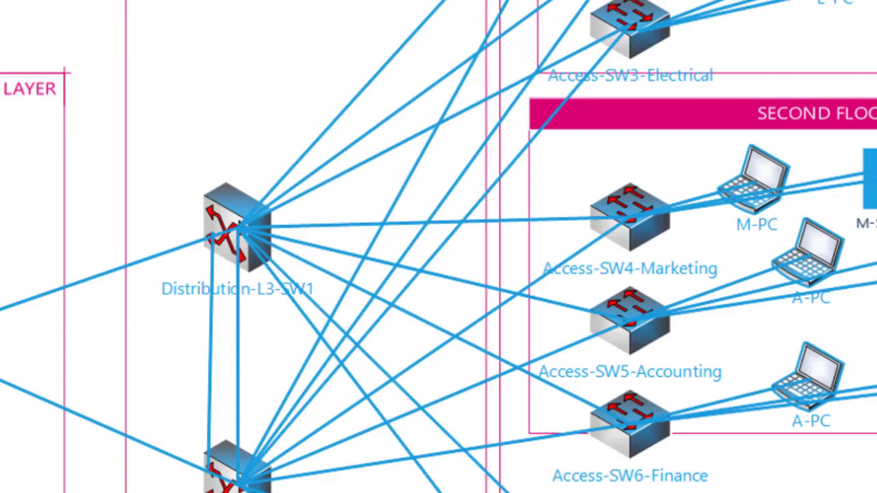
- Check the remaining access switches in the reference diagram, and in Packet Tracer rename Switch6 as Logistic-Dept and Switch7 as Store-Dept
scroll(845, 328, "down", 3)
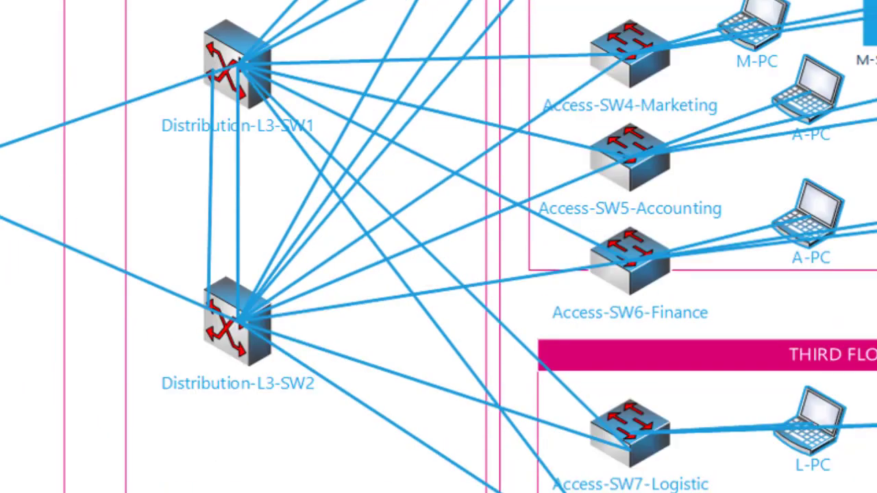
scroll(439, 246, "down", 3)
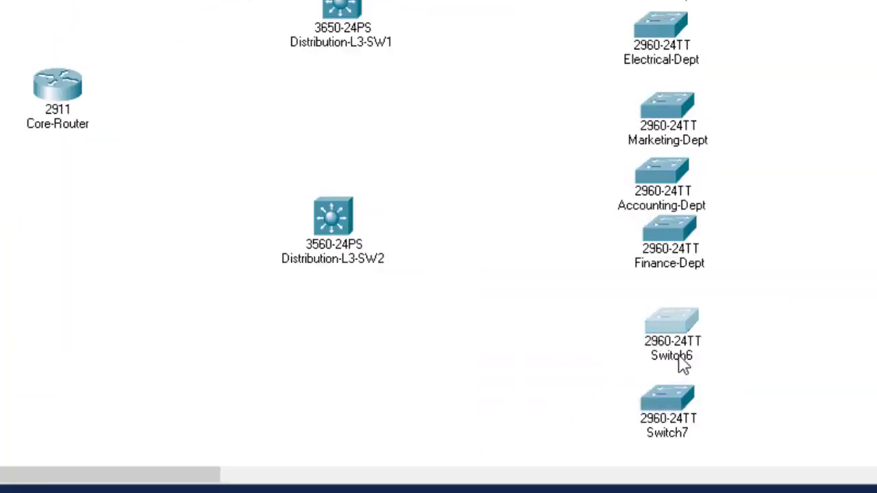
left_click(681, 359)
type("Lo")
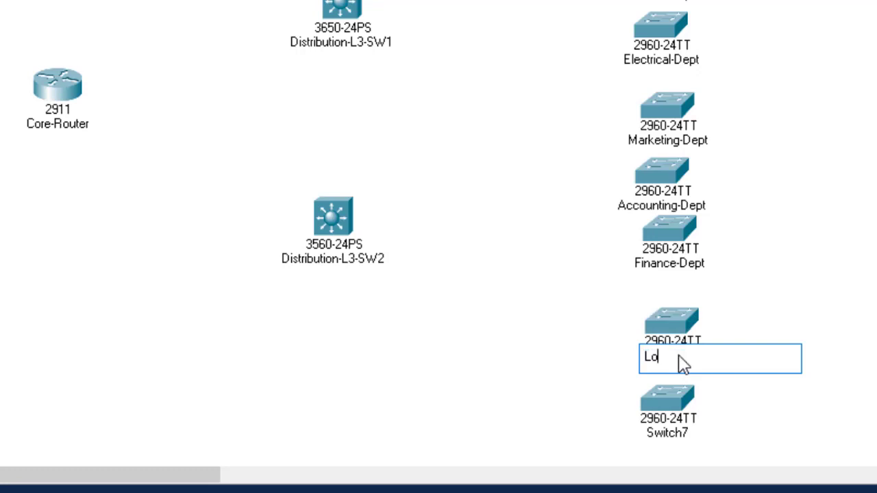
type("gistic-Dept")
left_click(671, 434)
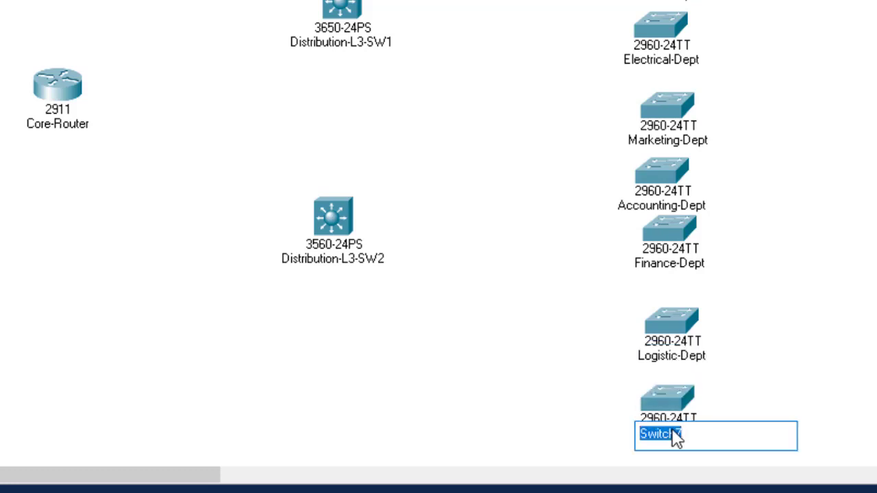
type("Store-Dept")
key("Return")
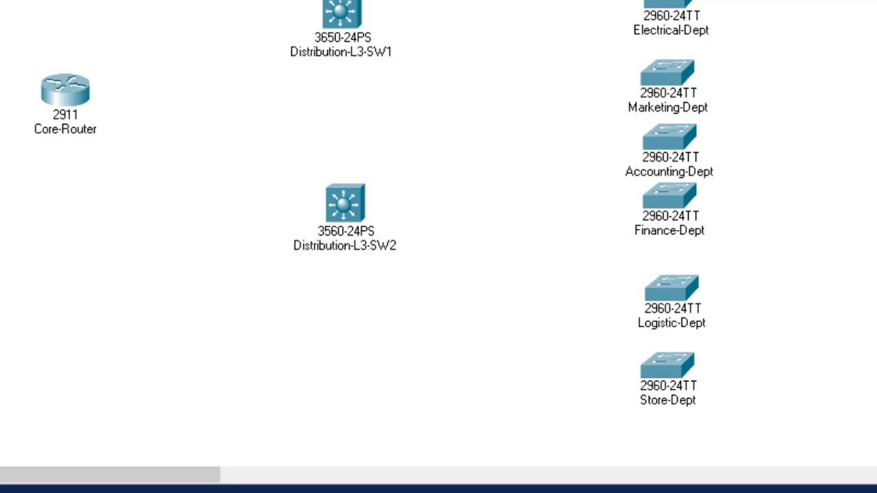
- Connect Core-Router to Distribution-L3-SW1 and to Distribution-L3-SW2, using the automatically chosen connection type
scroll(439, 233, "up", 5)
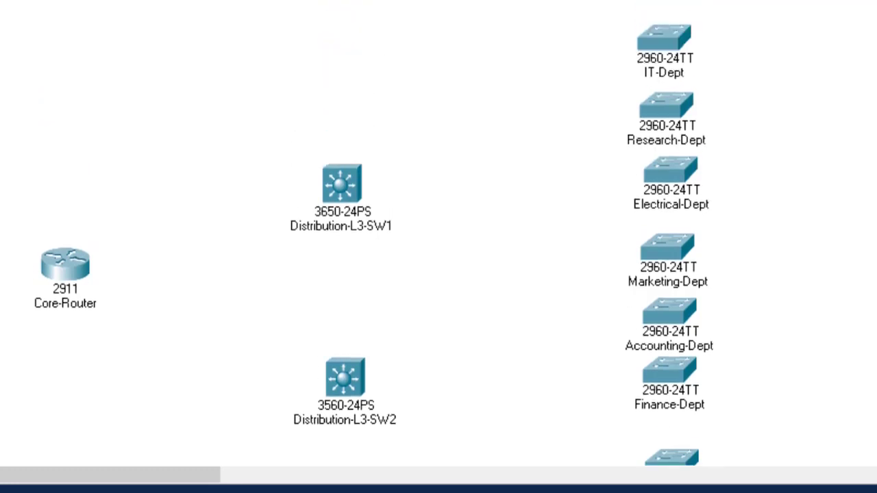
scroll(439, 233, "down", 4)
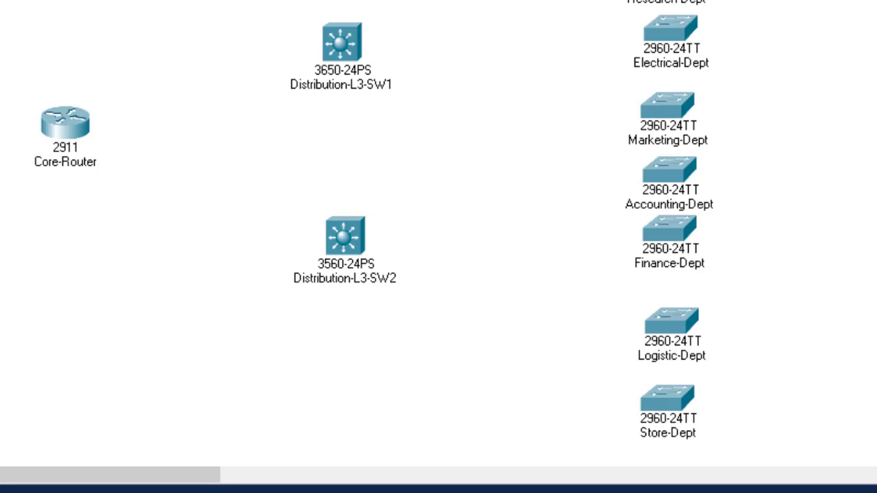
scroll(439, 233, "up", 3)
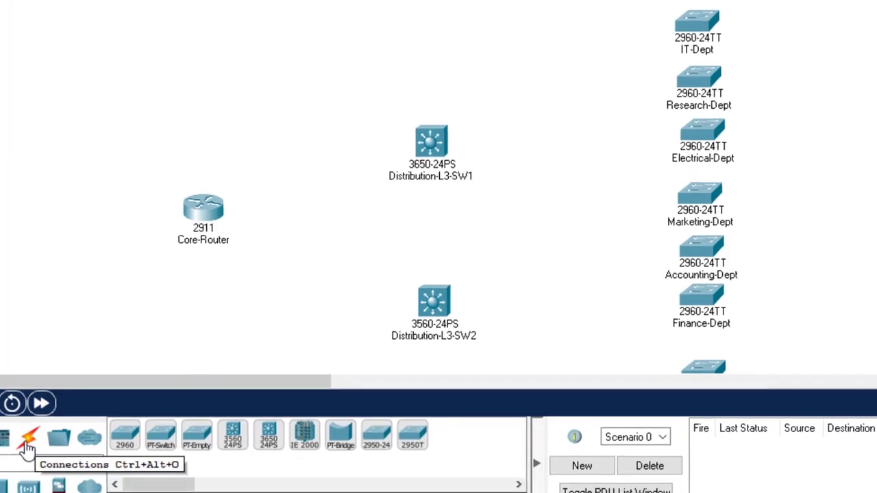
left_click(25, 424)
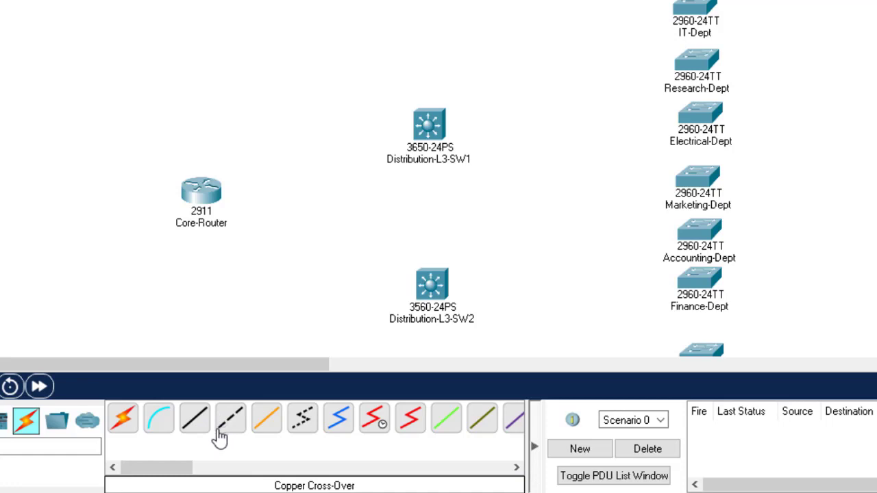
left_click(125, 420)
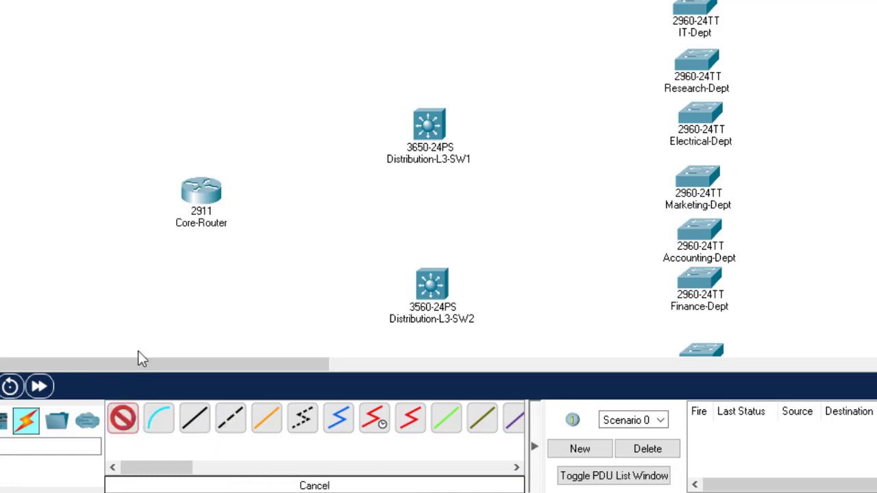
left_click(202, 185)
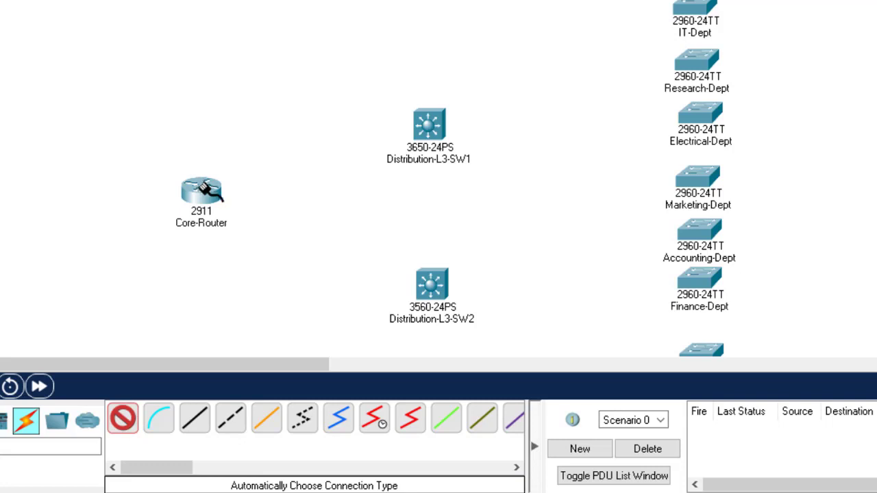
left_click(430, 121)
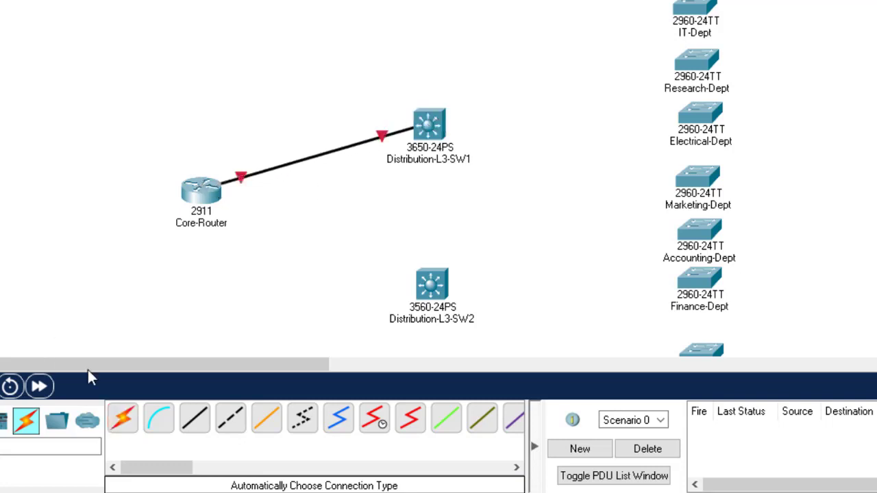
left_click(123, 420)
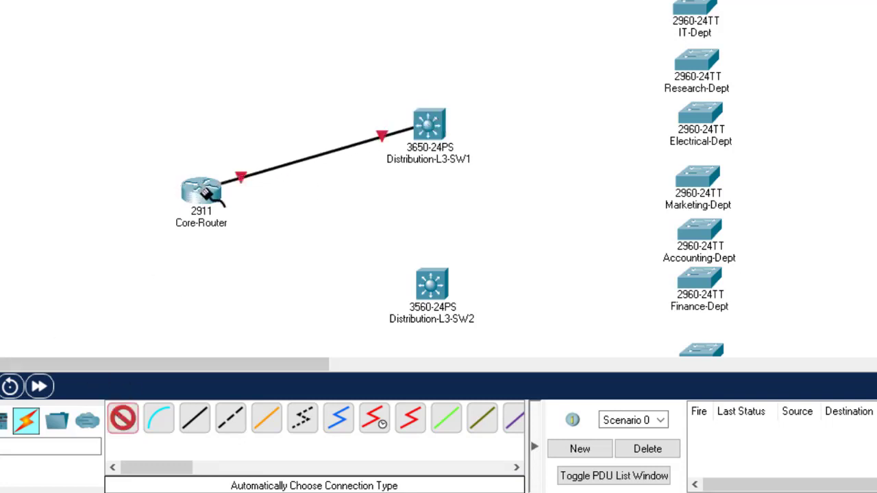
left_click(201, 189)
left_click(432, 286)
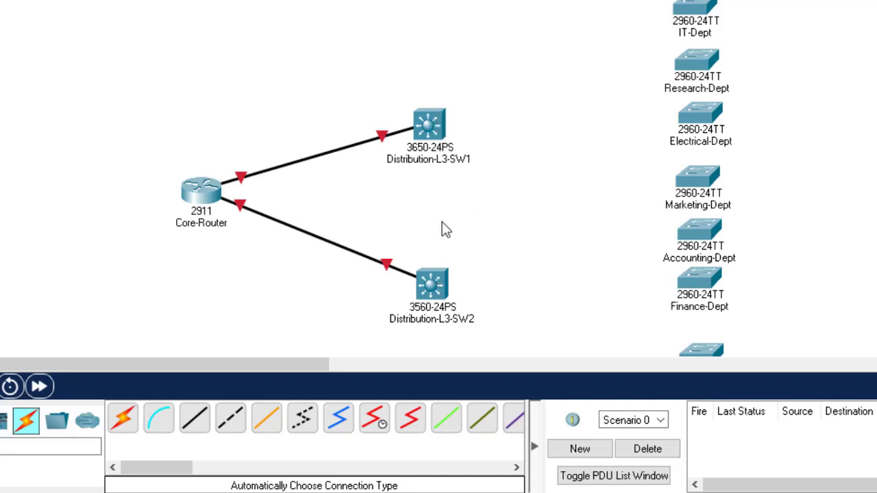
- Link Distribution-L3-SW1 to Distribution-L3-SW2 with two parallel connections of the automatically chosen type
left_click(123, 421)
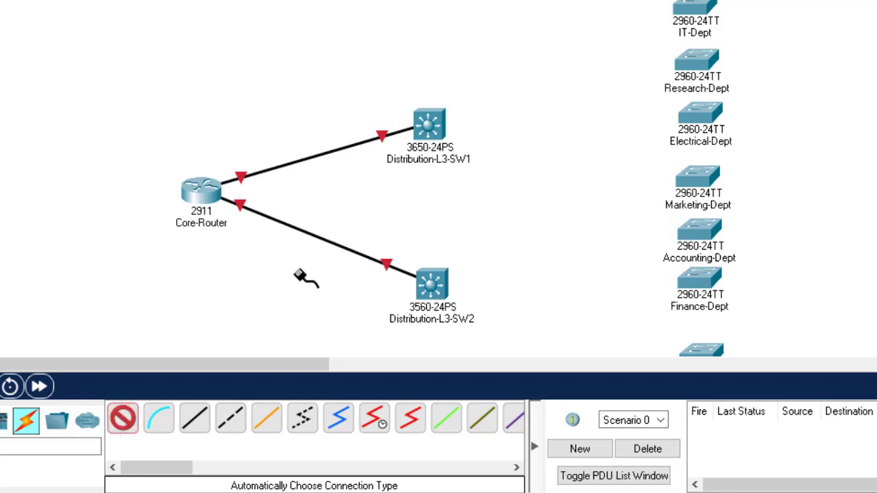
left_click(425, 125)
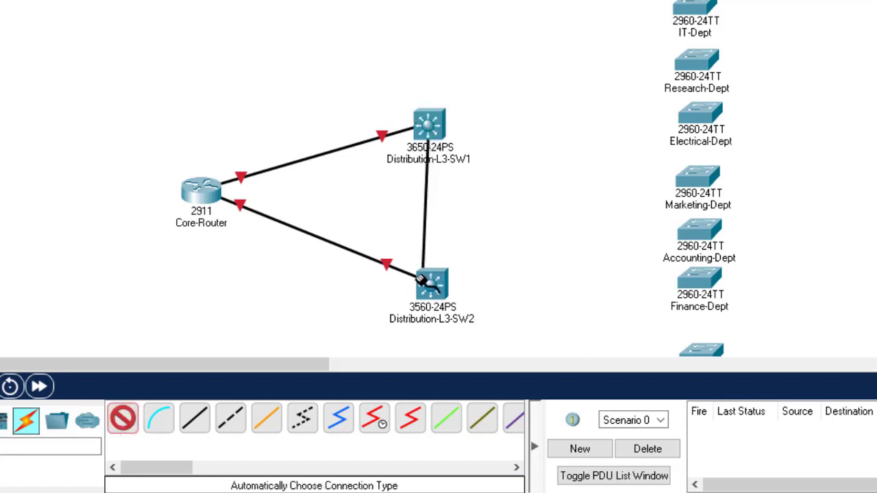
left_click(426, 282)
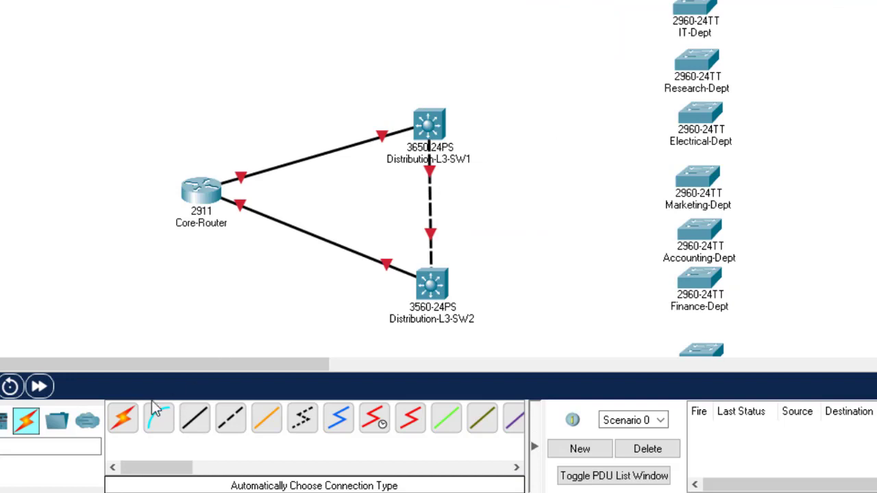
left_click(123, 418)
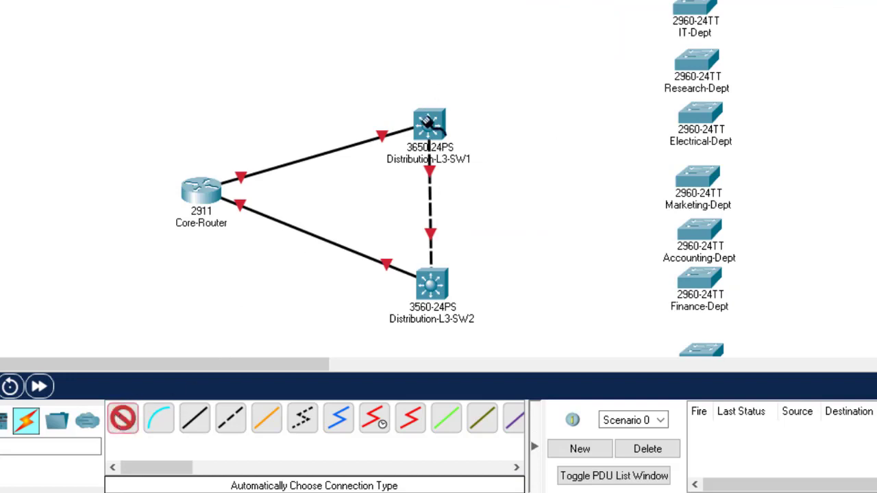
left_click(428, 122)
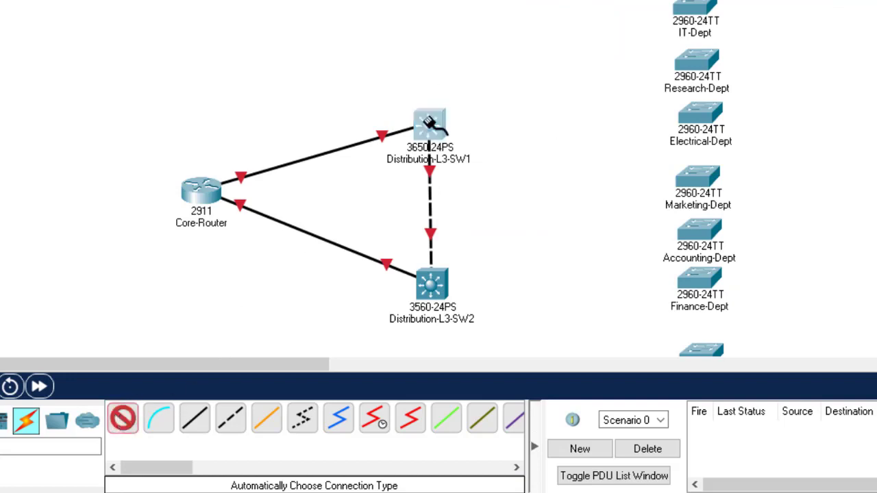
left_click(427, 296)
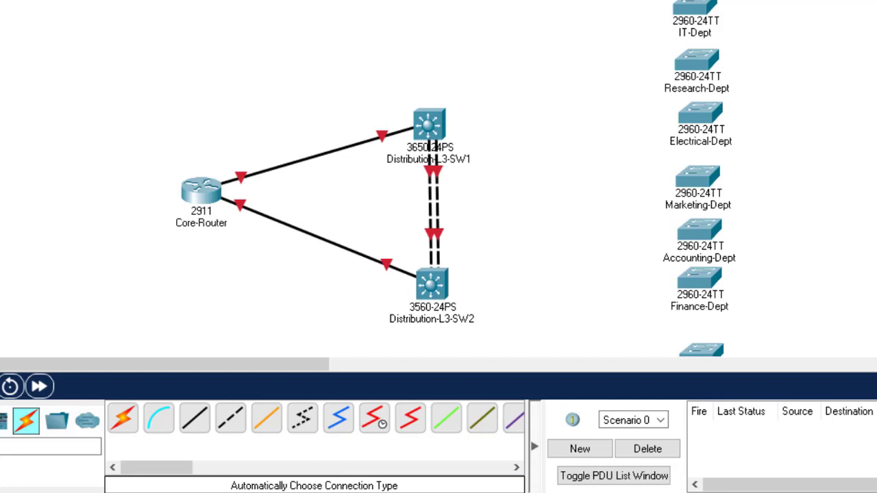
- Connect Distribution-L3-SW1 to the IT-Dept and Research-Dept switches with automatically chosen connections
scroll(438, 178, "down", 3)
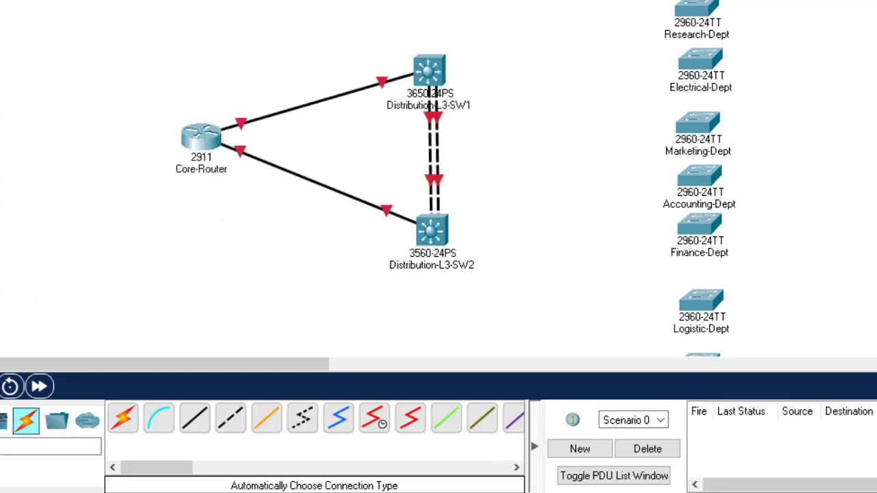
scroll(439, 178, "up", 3)
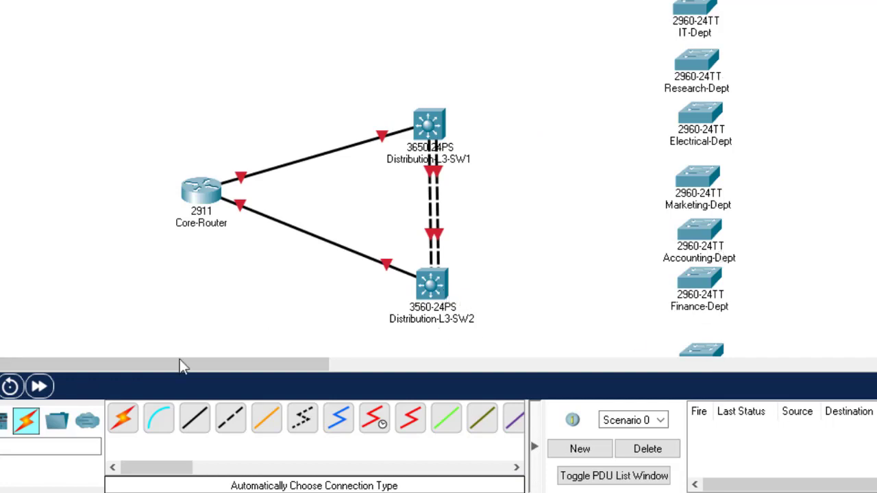
left_click(126, 419)
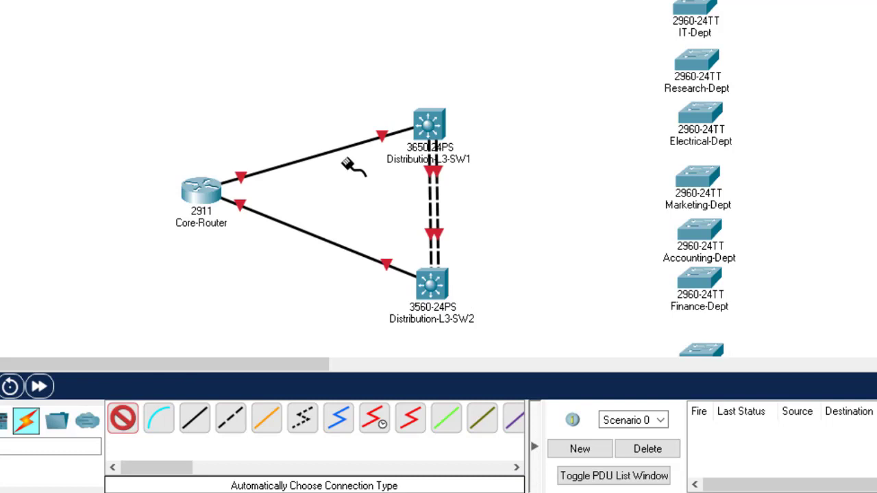
left_click(436, 113)
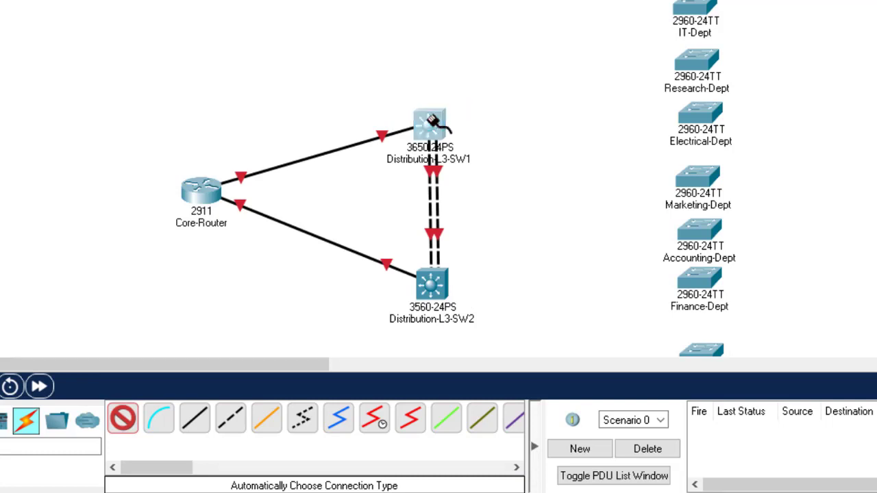
left_click(701, 7)
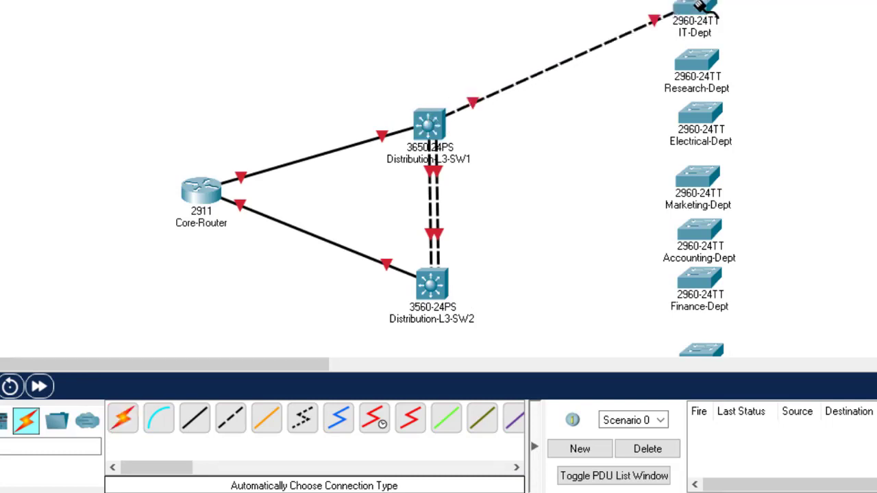
left_click(125, 420)
left_click(433, 122)
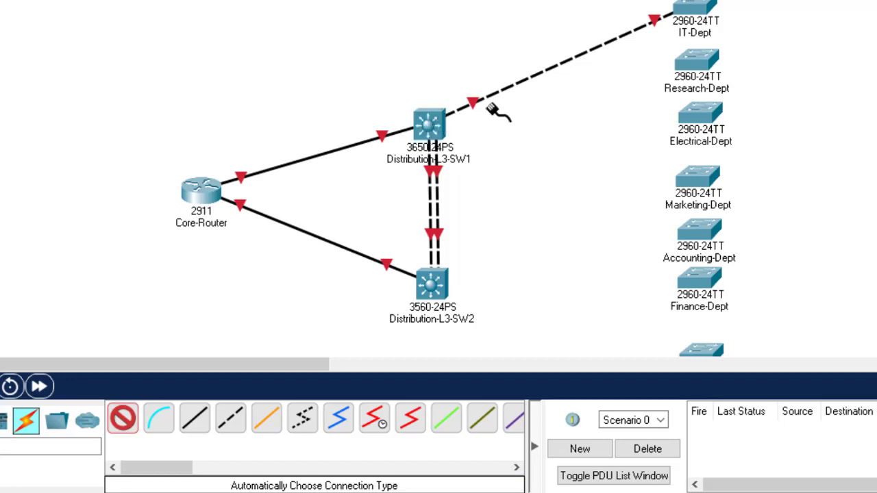
left_click(693, 59)
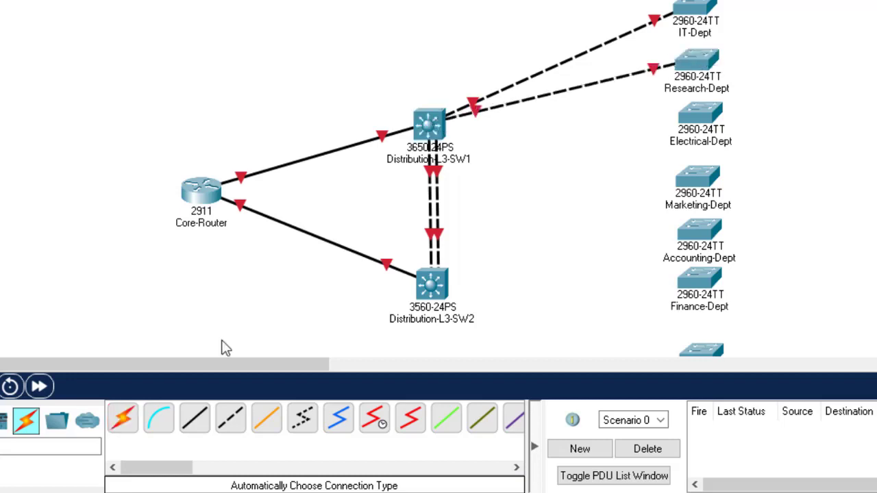
- Connect Distribution-L3-SW1 to the Electrical-Dept and Marketing-Dept switches with automatically chosen connections
left_click(121, 420)
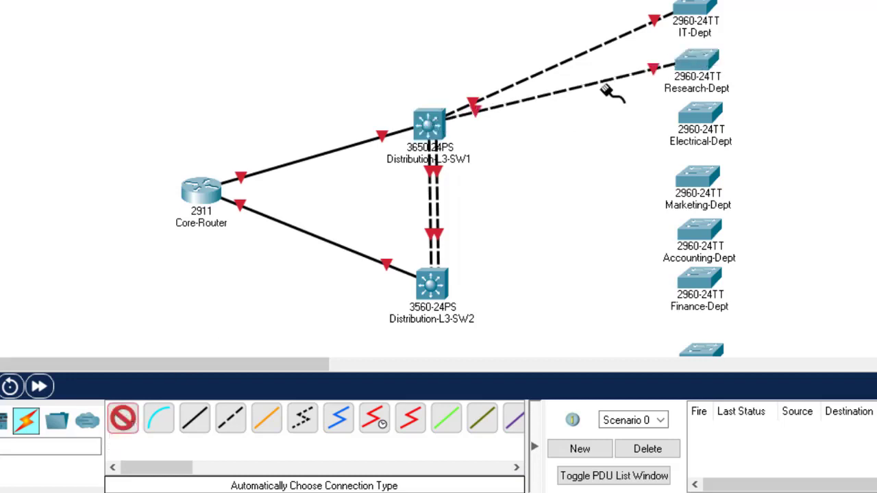
left_click(430, 123)
left_click(700, 115)
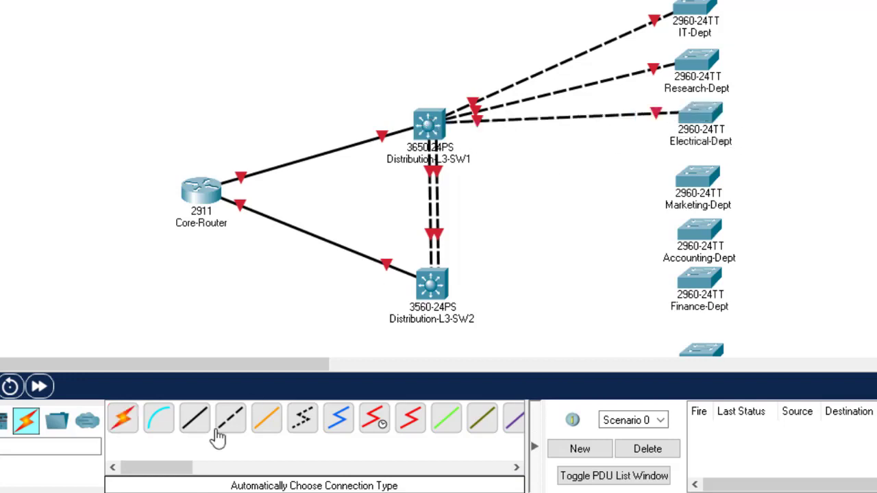
left_click(122, 422)
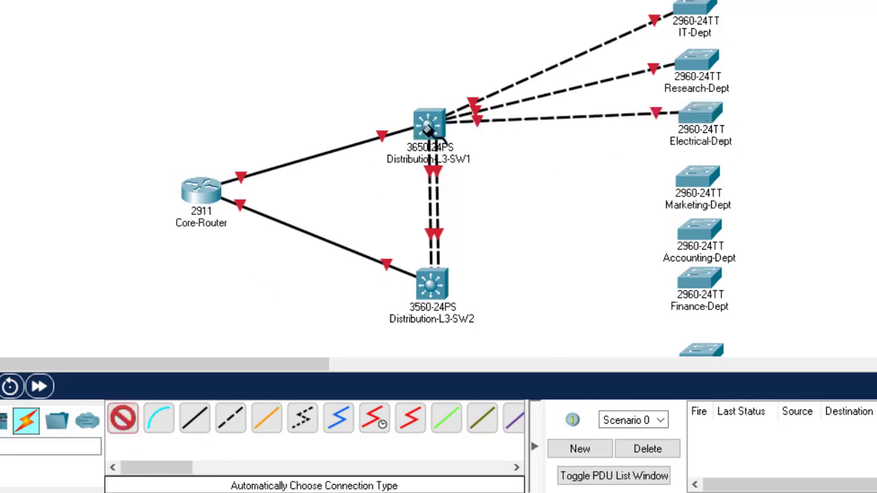
left_click(429, 123)
left_click(696, 177)
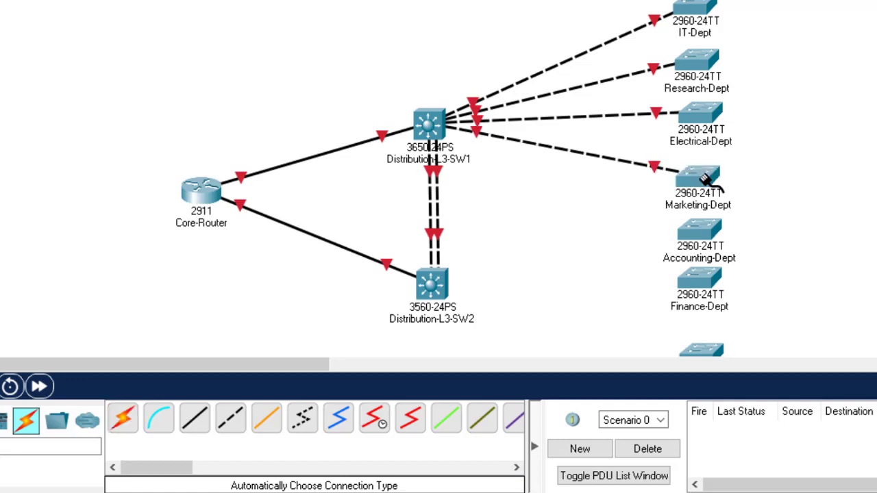
- Connect Distribution-L3-SW1 to the Accounting-Dept and Finance-Dept switches with automatically chosen connections
left_click(123, 422)
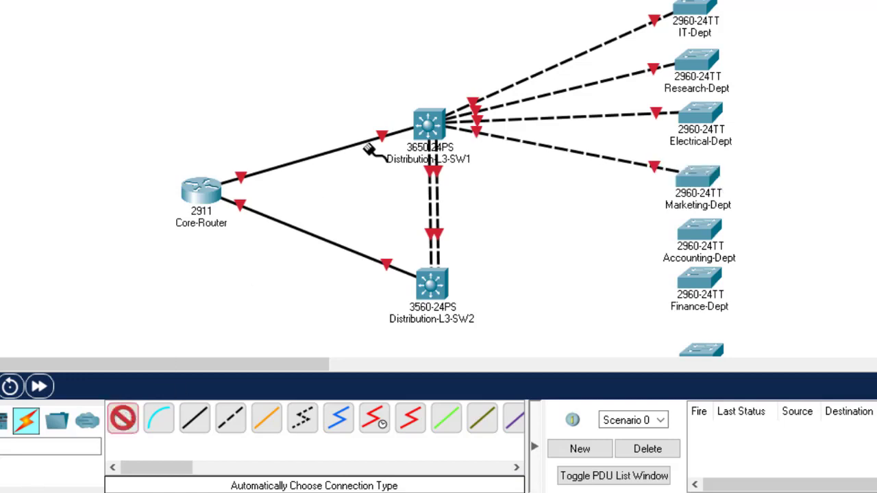
left_click(430, 124)
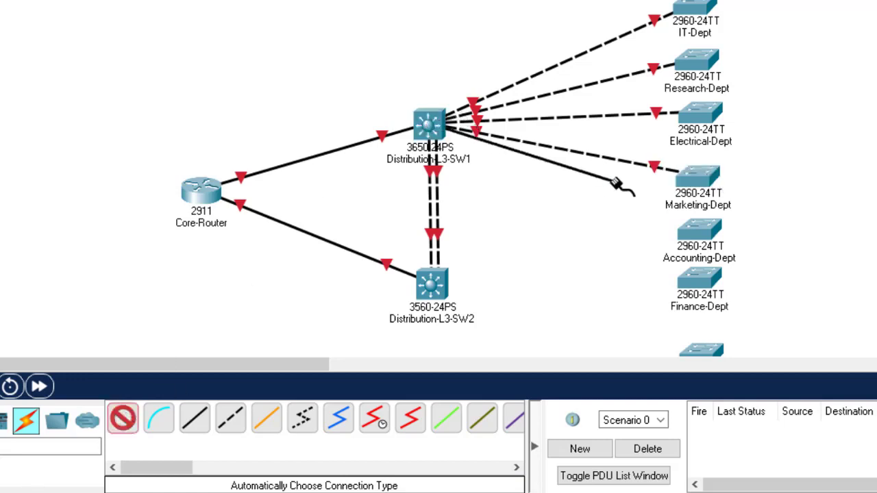
left_click(704, 237)
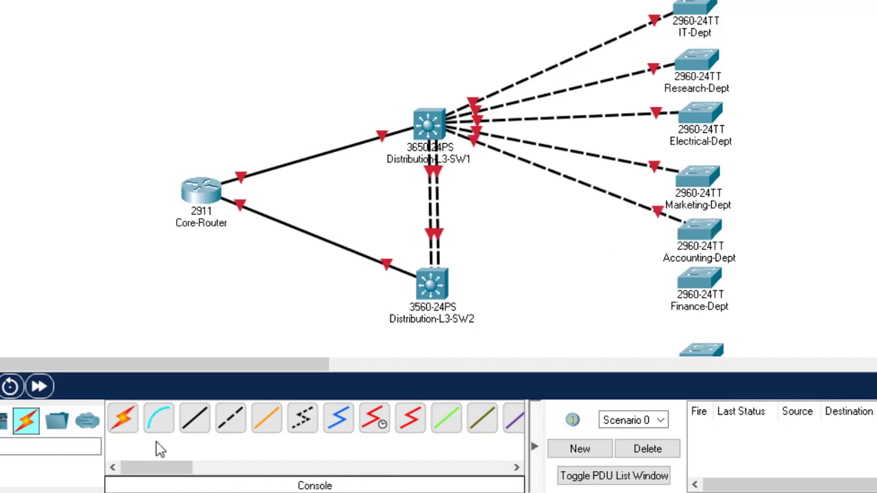
left_click(124, 419)
left_click(430, 123)
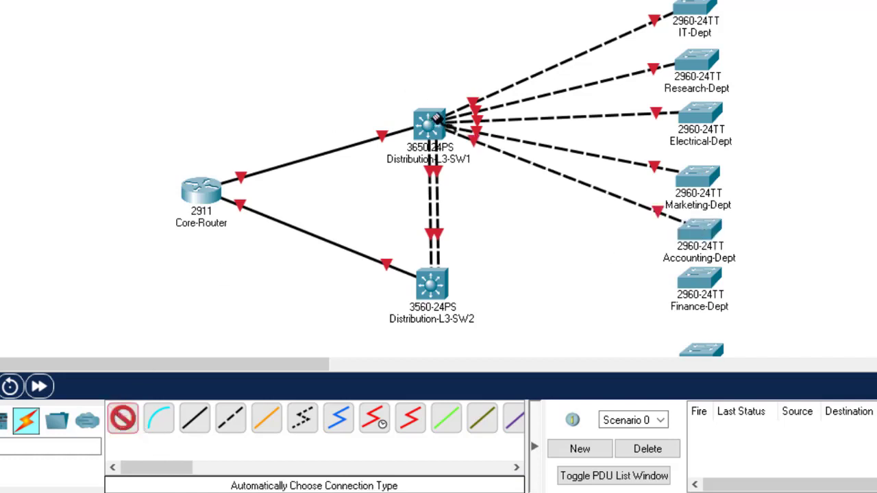
left_click(696, 283)
- Connect Distribution-L3-SW1 to the Logistic-Dept and Store-Dept switches with automatically chosen connections
scroll(439, 179, "down", 5)
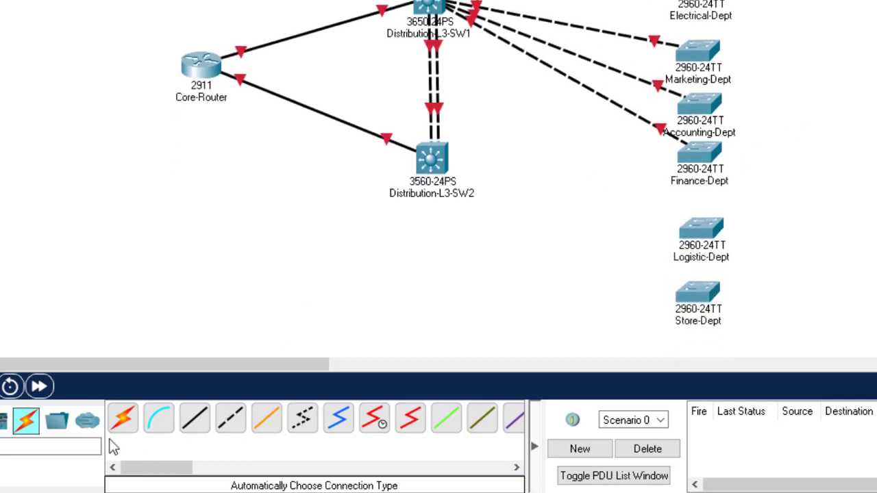
left_click(124, 419)
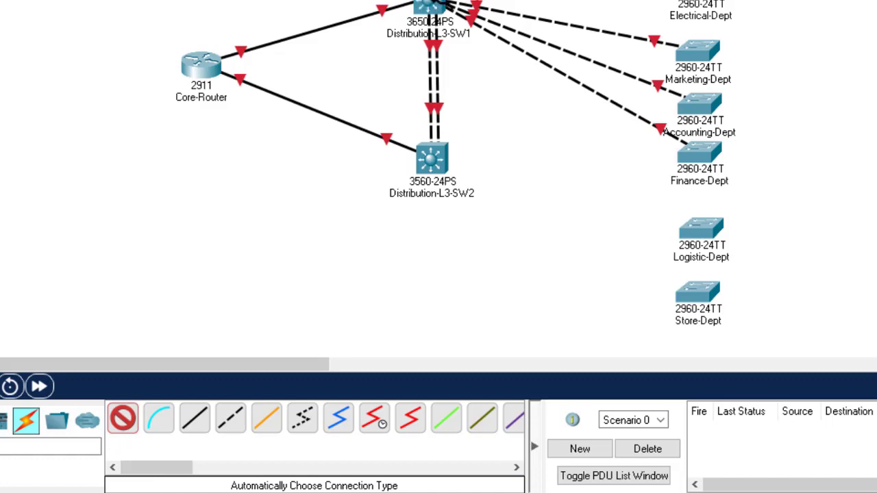
left_click(431, 7)
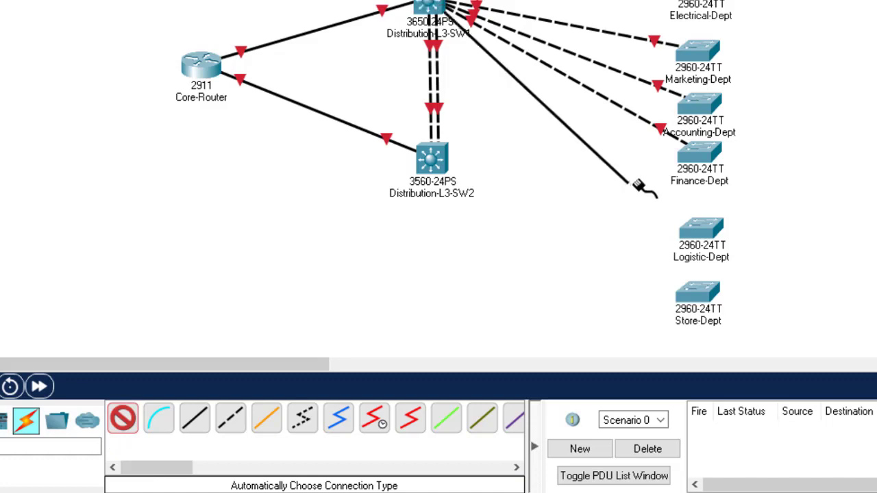
left_click(704, 234)
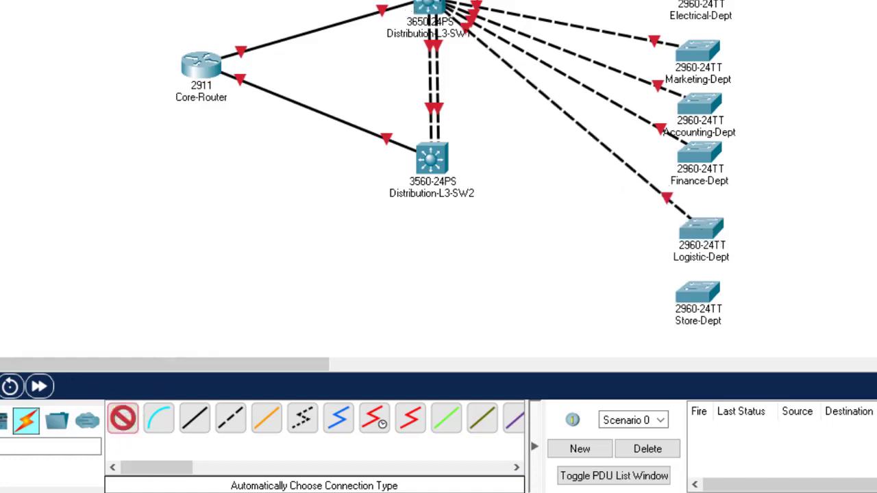
left_click(432, 7)
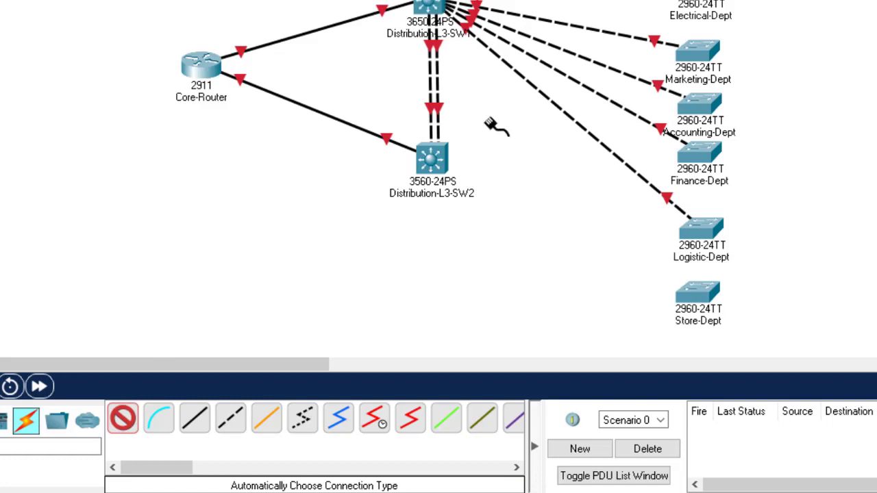
left_click(693, 295)
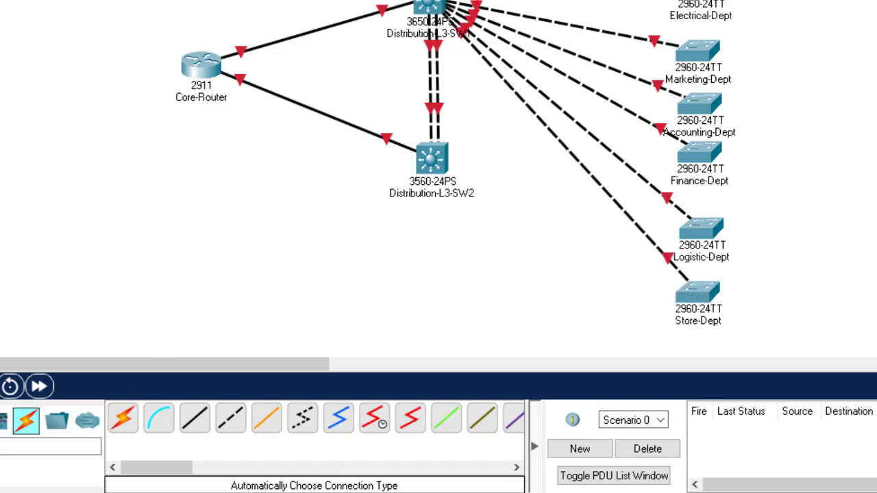
- Connect Distribution-L3-SW2 to the IT-Dept and Research-Dept switches with automatically chosen connections
scroll(456, 178, "up", 5)
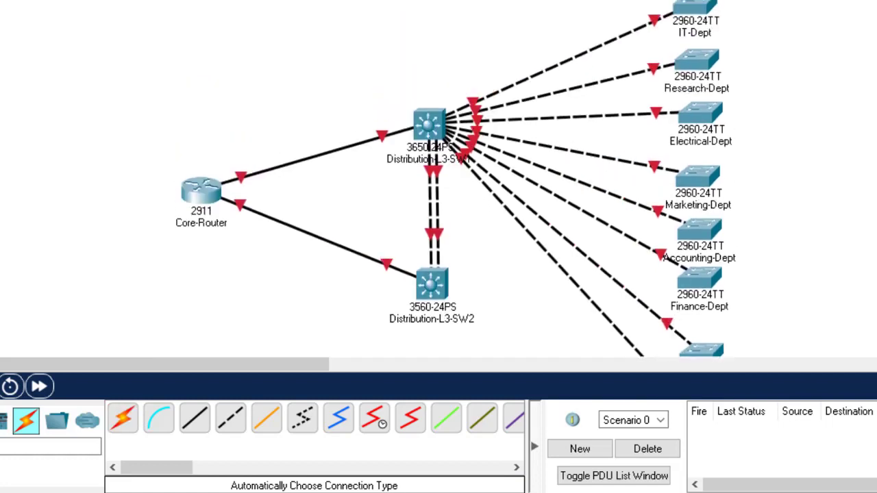
scroll(456, 178, "down", 2)
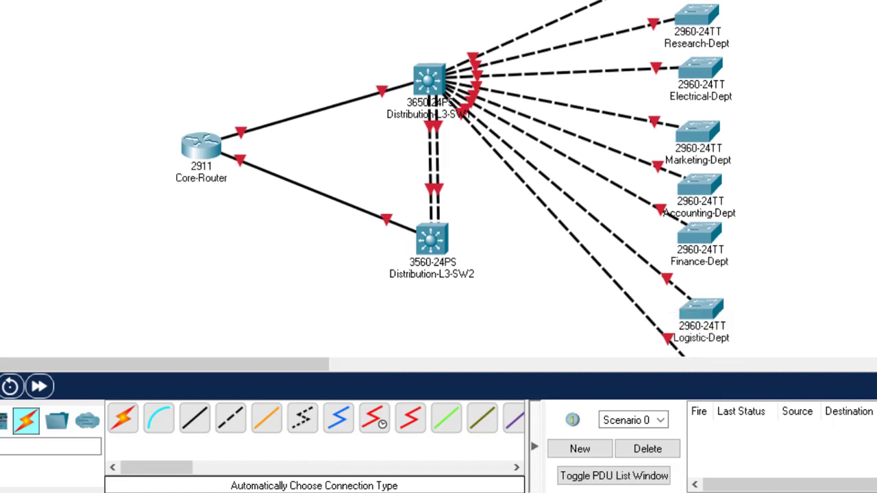
scroll(455, 179, "up", 2)
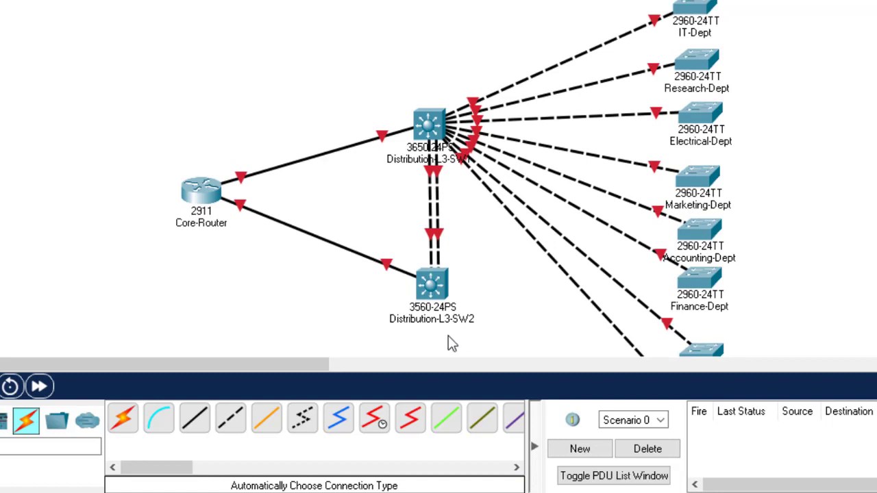
left_click(123, 420)
left_click(433, 293)
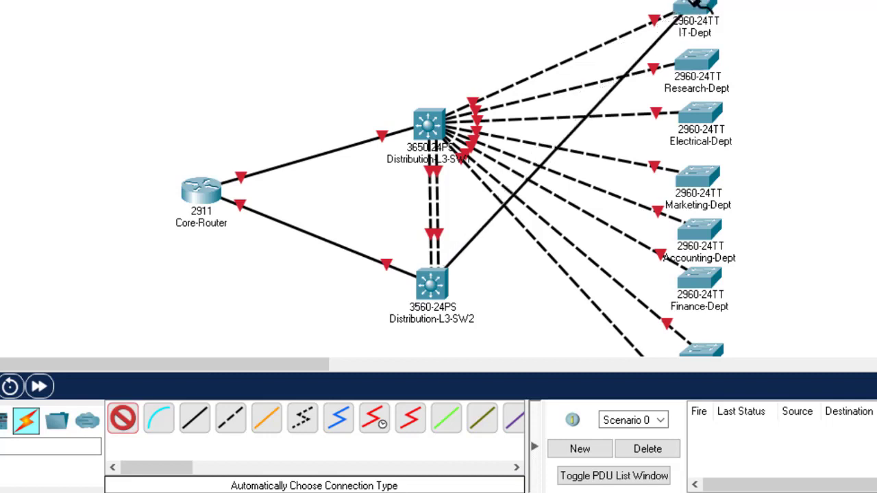
left_click(700, 5)
left_click(125, 420)
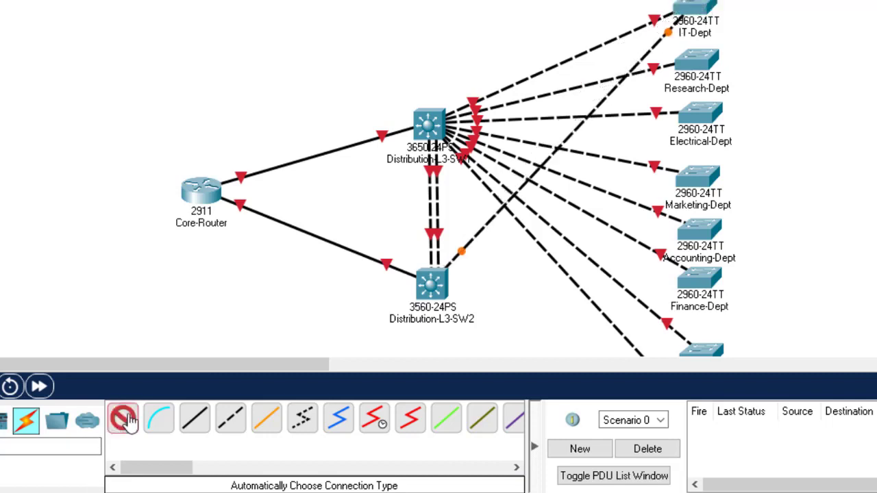
left_click(439, 287)
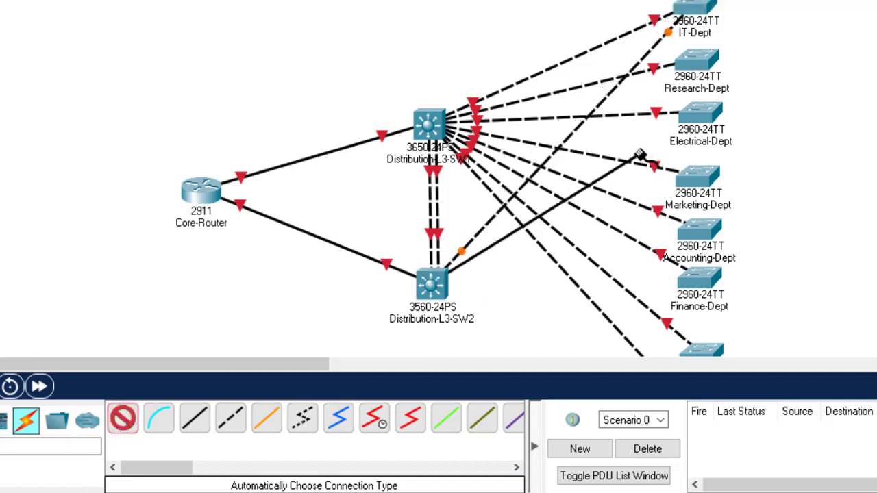
left_click(704, 58)
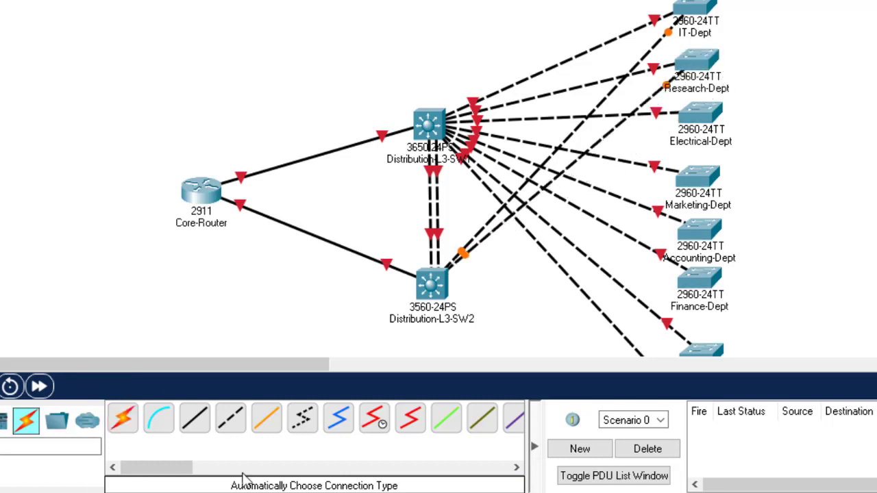
- Connect Distribution-L3-SW2 to the Electrical-Dept and Marketing-Dept switches with automatically chosen connections
left_click(123, 420)
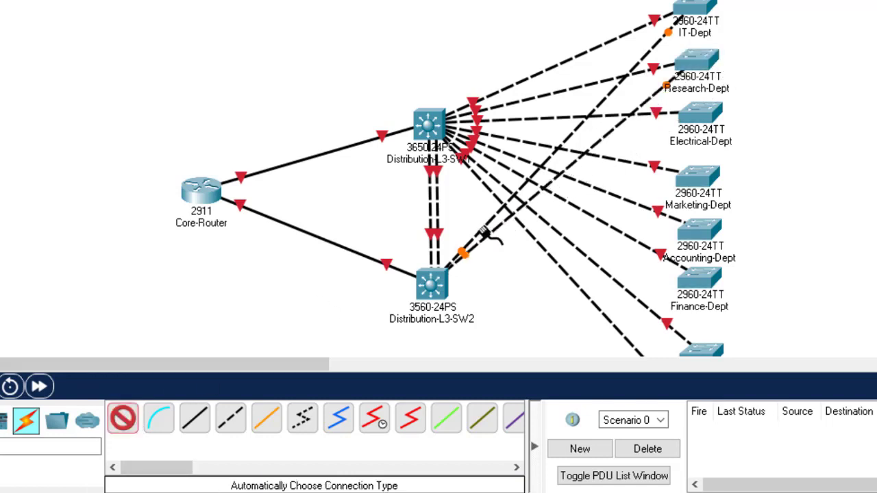
left_click(439, 281)
left_click(710, 104)
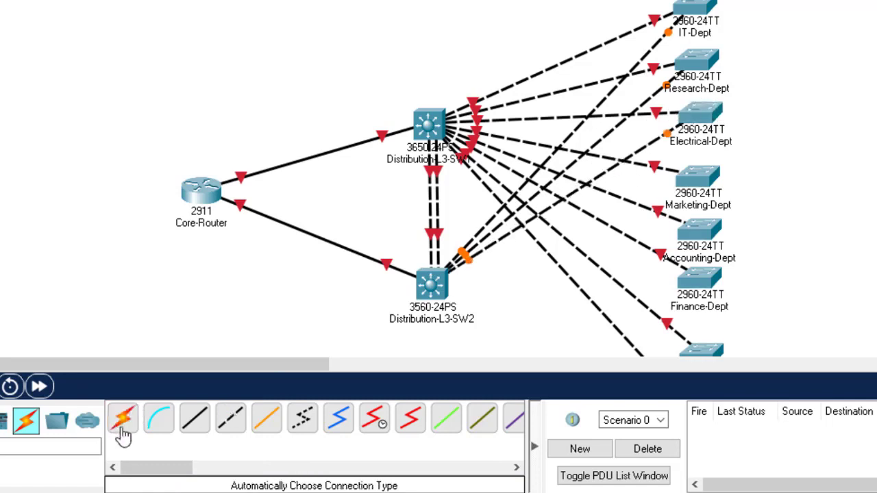
left_click(121, 431)
left_click(431, 283)
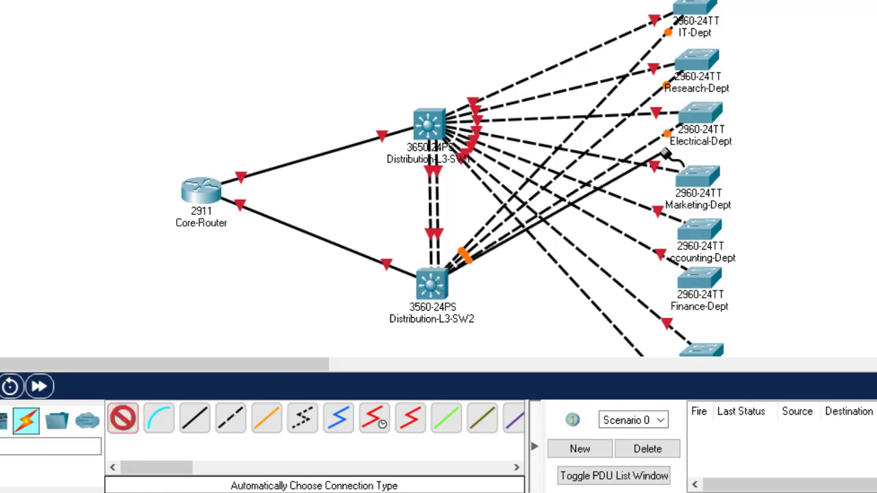
left_click(696, 175)
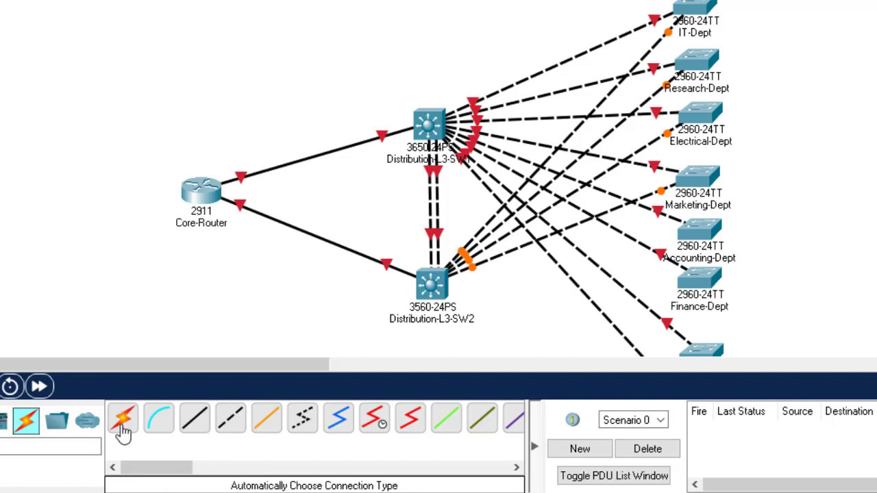
- Connect Distribution-L3-SW2 to the Accounting-Dept and Finance-Dept switches with automatically chosen connections
left_click(121, 429)
left_click(431, 297)
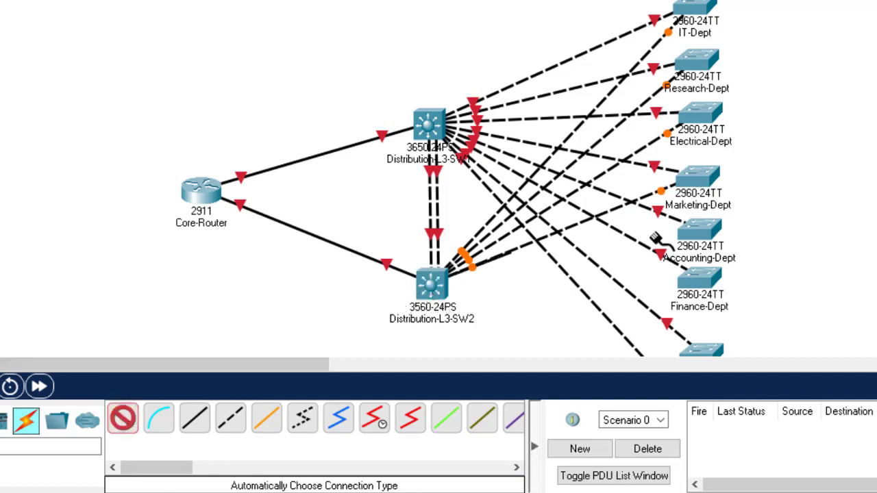
left_click(717, 234)
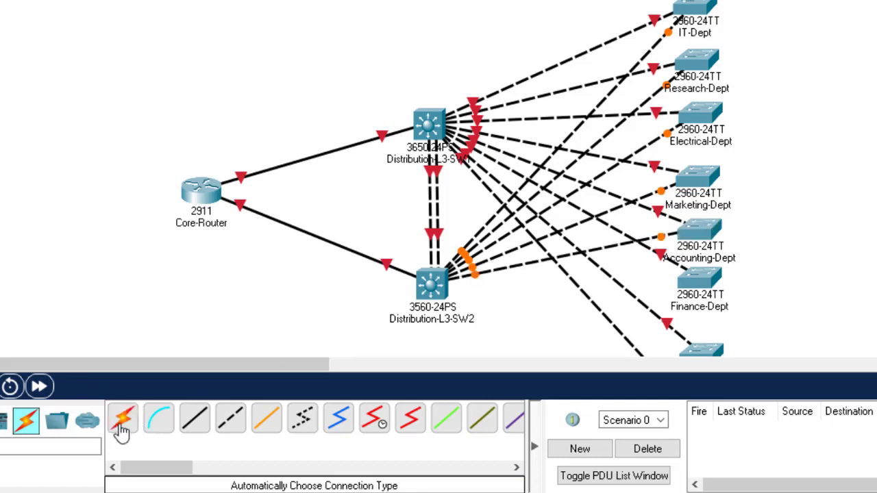
left_click(120, 429)
left_click(431, 284)
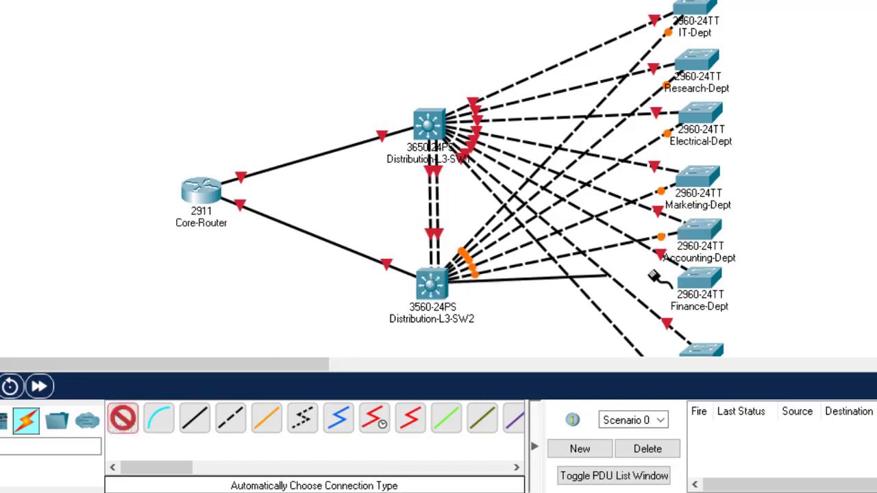
left_click(699, 279)
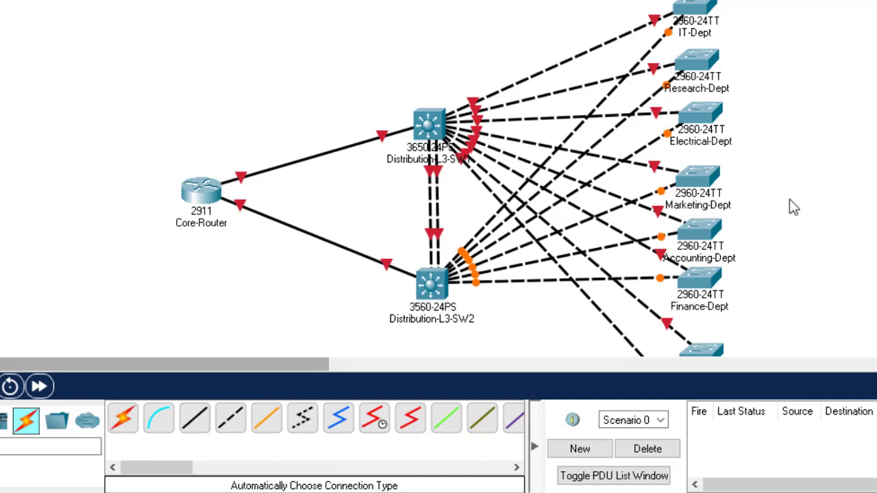
- Connect Distribution-L3-SW2 to the Logistic-Dept and Store-Dept switches with automatically chosen connections
scroll(456, 178, "down", 5)
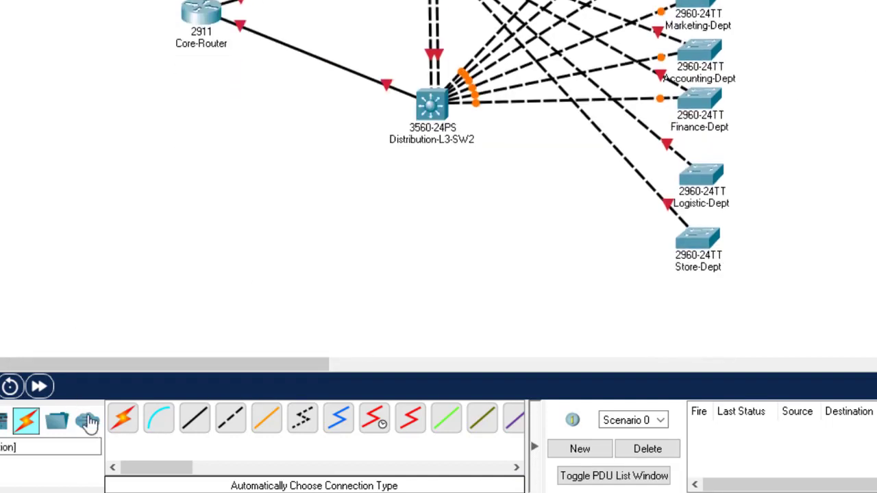
left_click(123, 418)
left_click(438, 106)
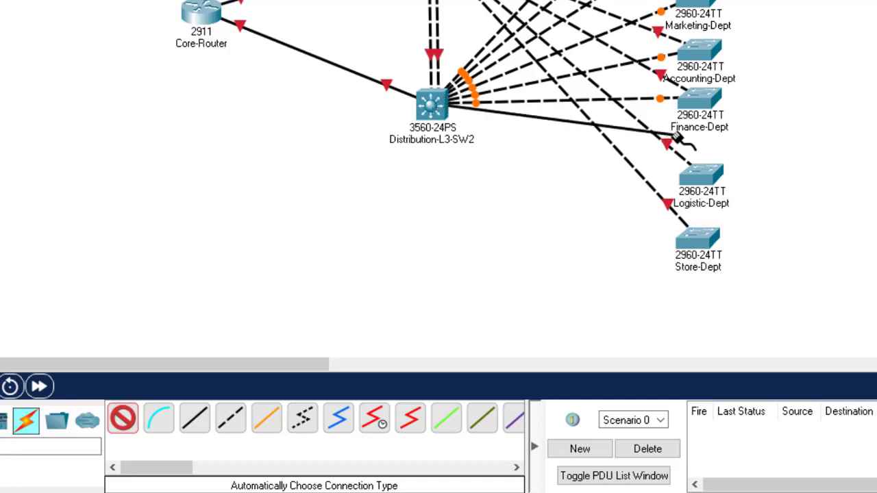
left_click(702, 177)
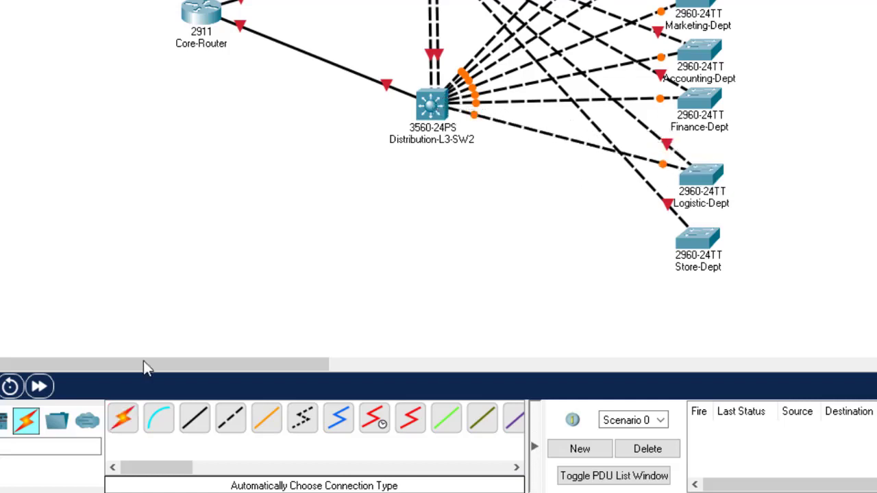
left_click(125, 420)
left_click(432, 103)
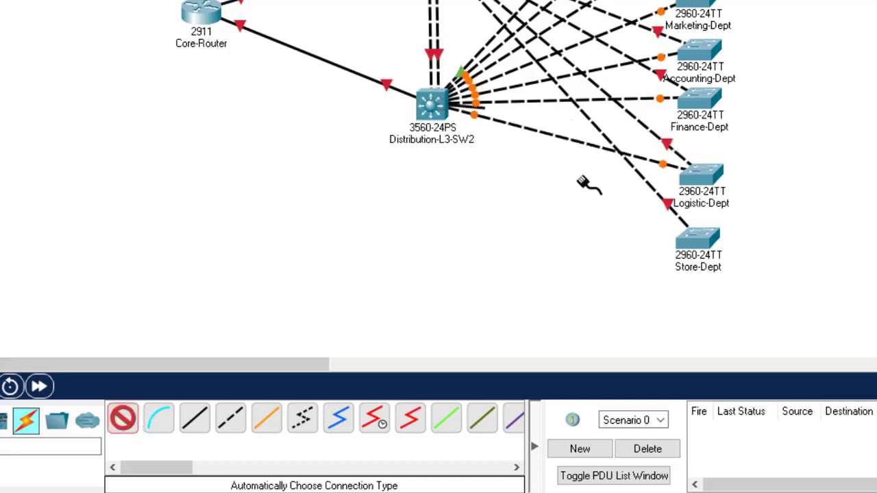
left_click(696, 239)
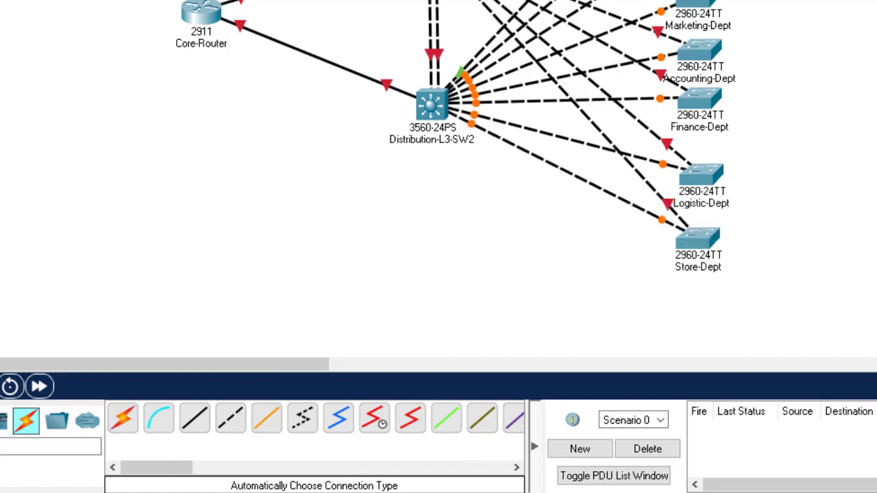
scroll(439, 178, "up", 5)
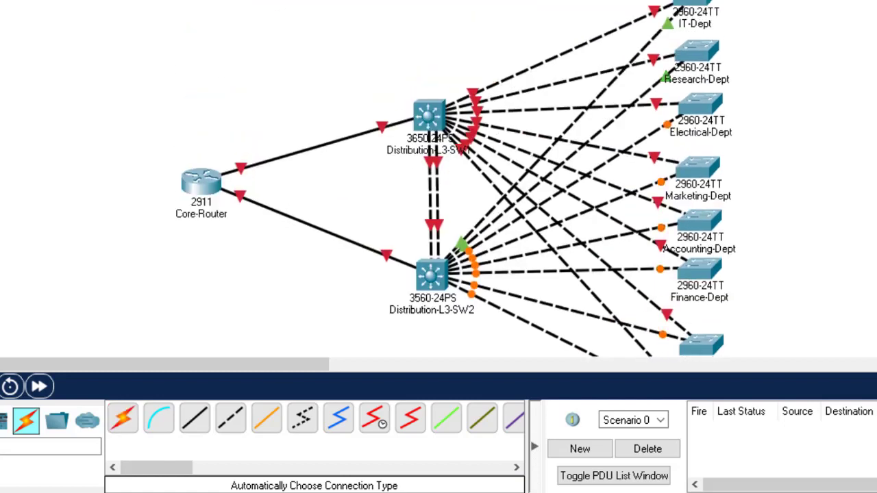
scroll(456, 179, "up", 1)
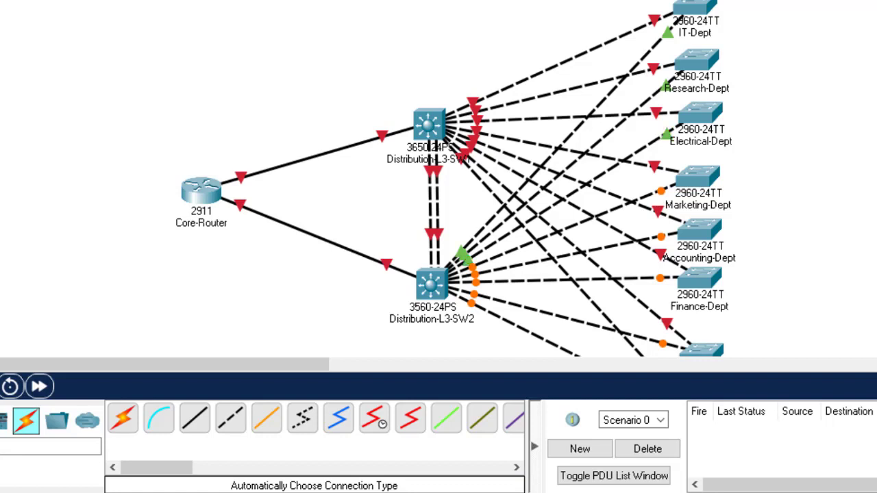
scroll(456, 180, "down", 5)
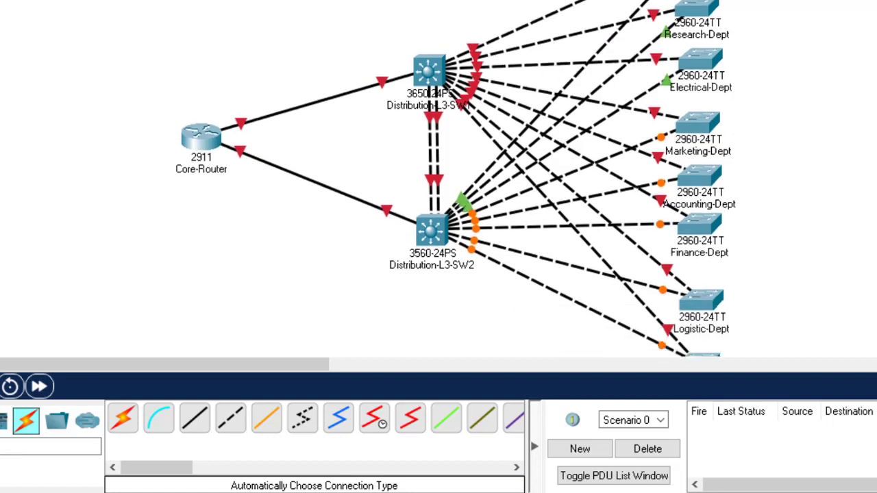
scroll(455, 180, "up", 5)
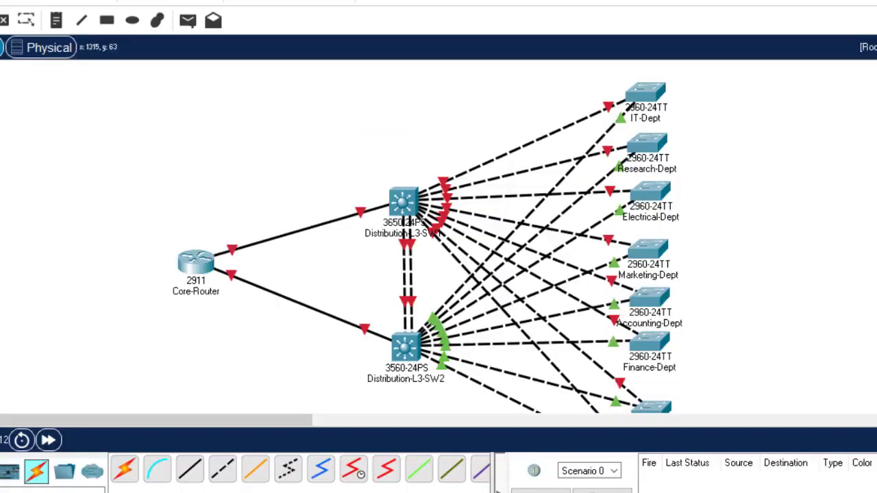
scroll(172, 256, "down", 5)
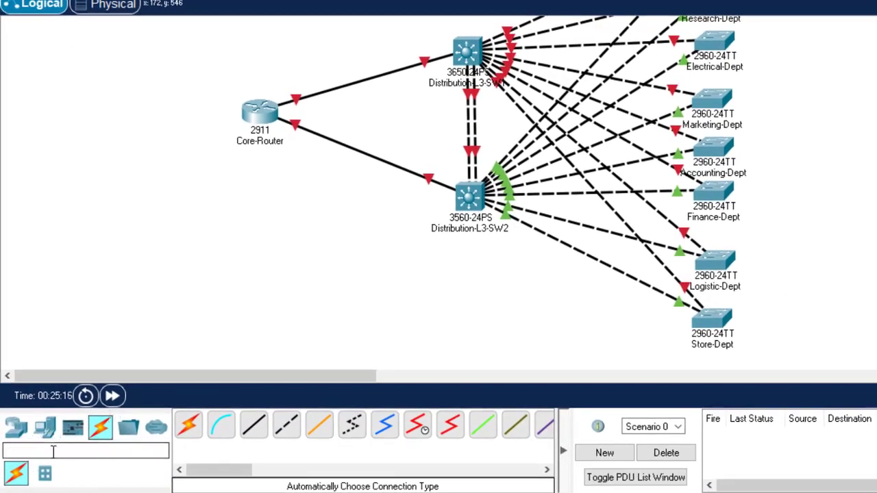
- Place a PT-Cloud in the empty area below and to the left of Core-Router and rename it ISP
left_click(23, 433)
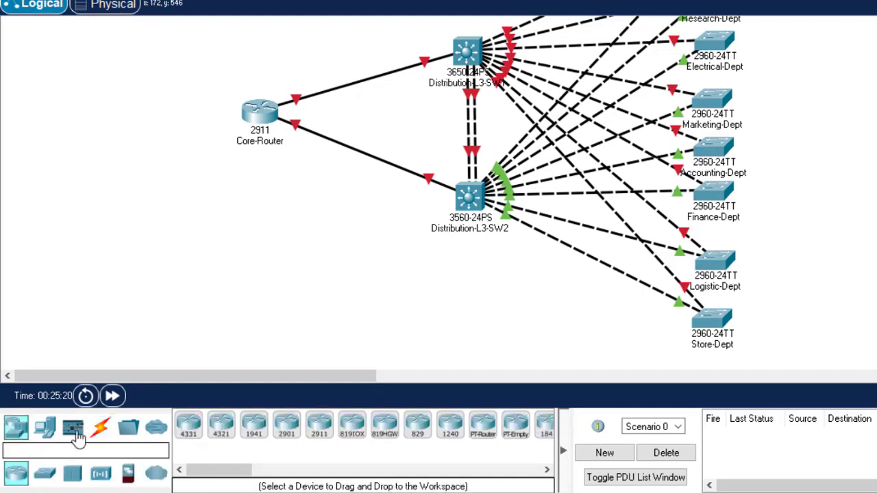
left_click(157, 479)
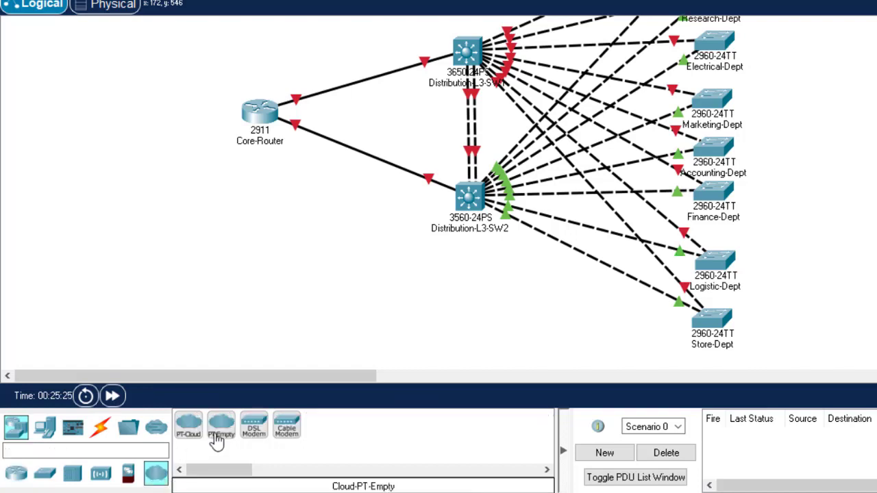
left_click_drag(187, 442, 153, 276)
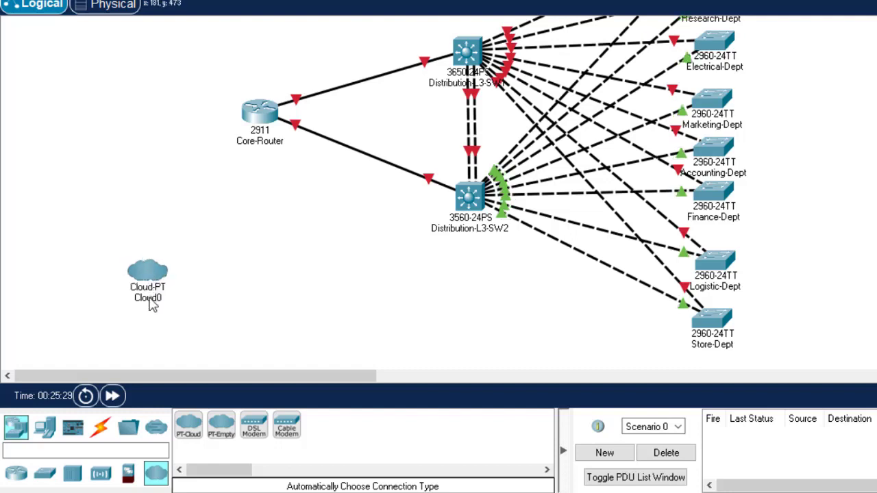
left_click(150, 299)
double_click(151, 300)
type("I")
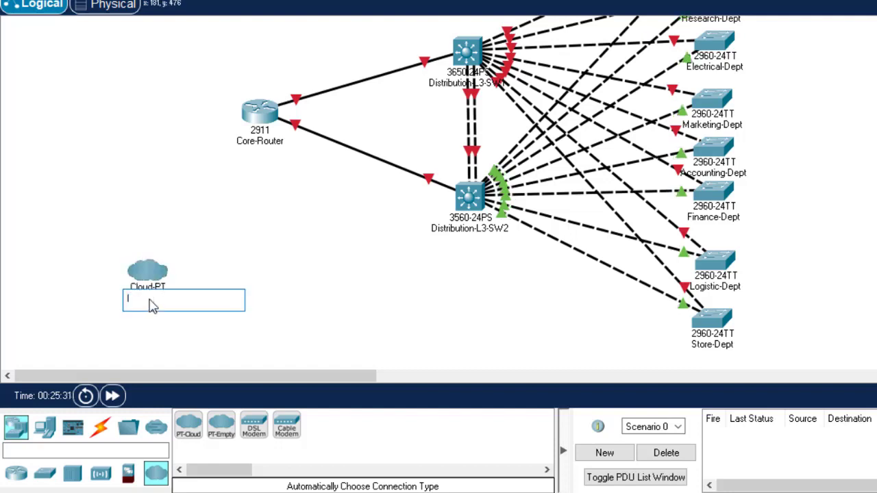
type("SP")
left_click(318, 281)
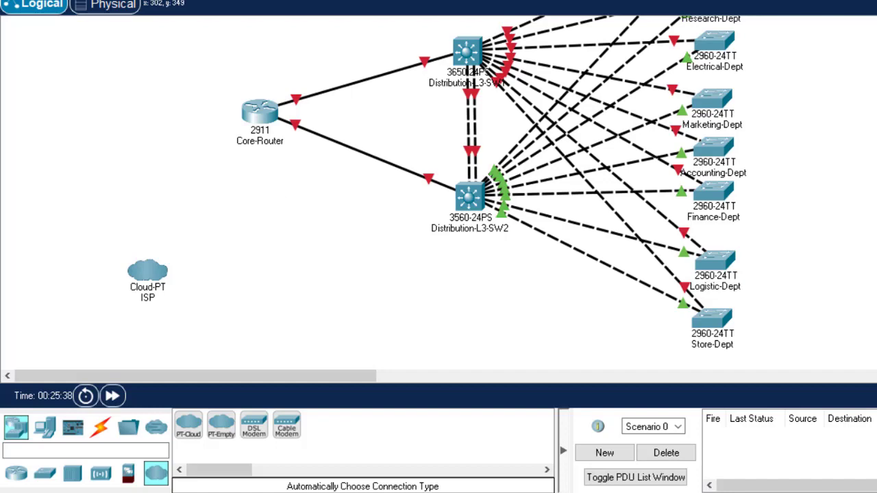
- Open the command line of Core-Router and answer n to the initial configuration dialog
scroll(438, 199, "up", 3)
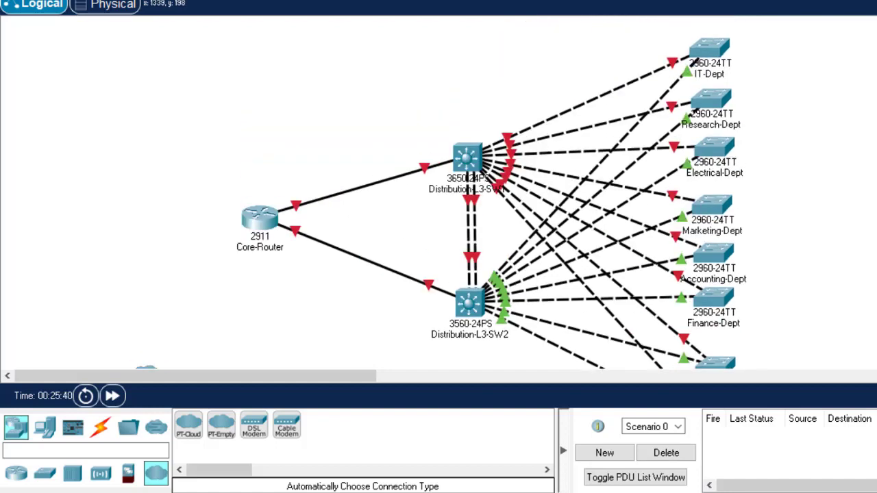
scroll(438, 199, "down", 2)
scroll(438, 199, "up", 2)
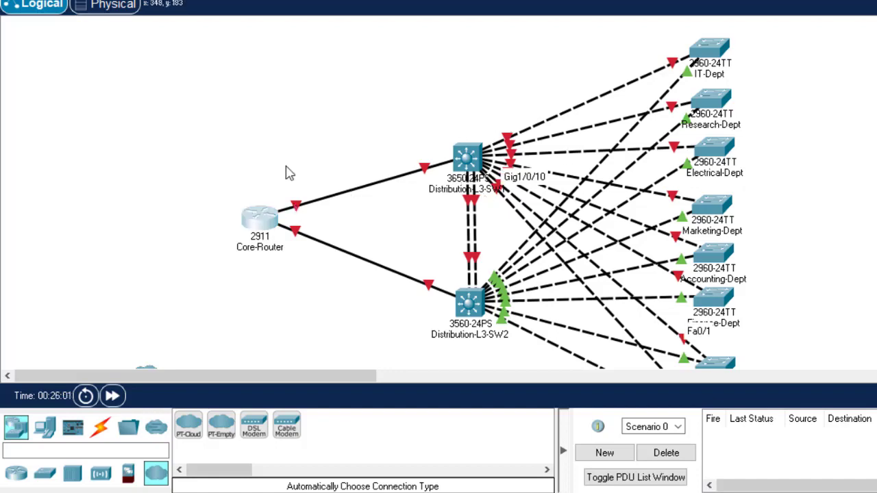
left_click(268, 229)
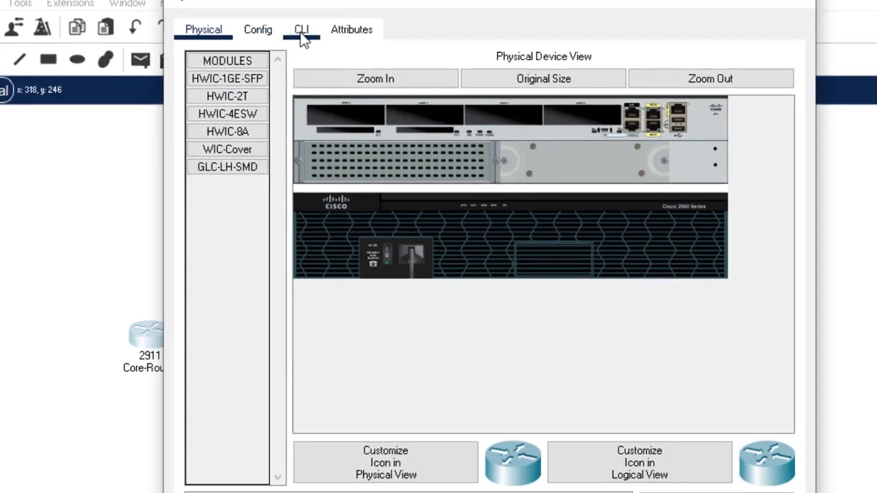
left_click(301, 32)
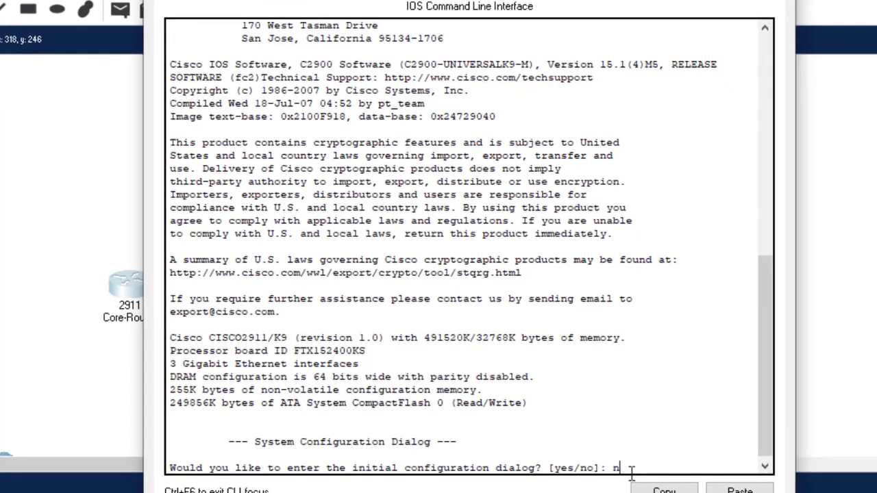
type("n")
key("Return")
key("Return")
key("Return")
key("Return")
key("Return")
key("Return")
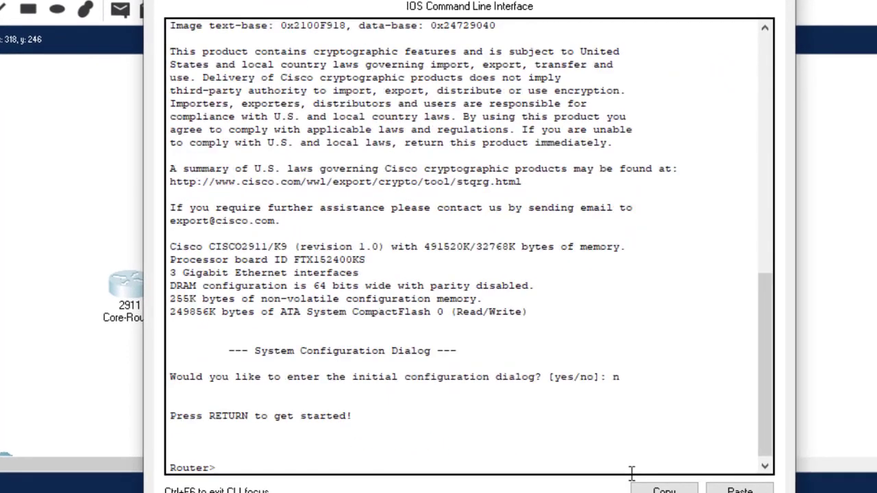
- Enter privileged mode on Core-Router with en and start global configuration mode with config t
key("Return")
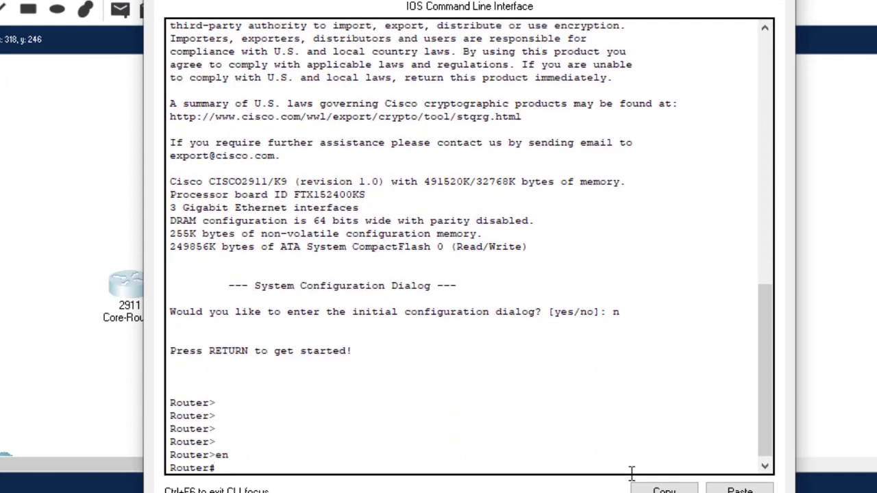
type("co")
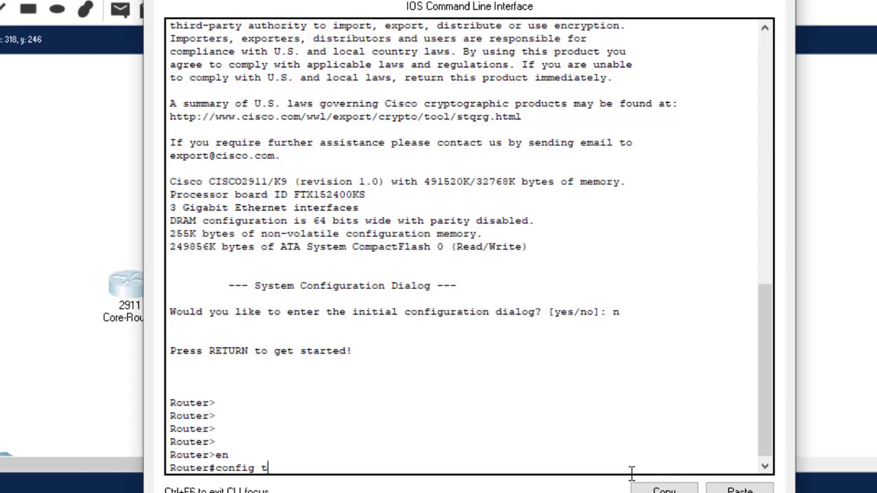
type("nfig t")
key("Return")
key("Return")
key("Return")
key("Return")
key("Return")
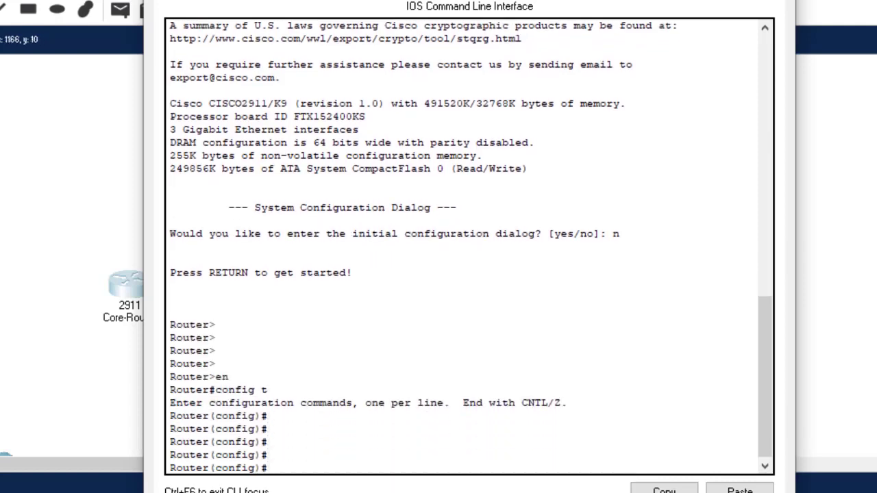
- Check the port labels on Core-Router's links to both distribution switches, keeping its command line window out of the way
left_click_drag(469, 0, 726, 0)
left_click(173, 276)
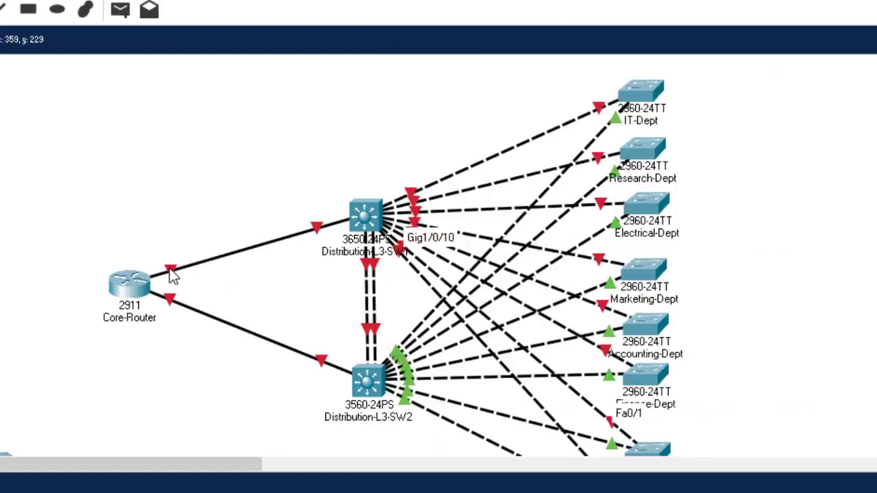
mouse_move(174, 276)
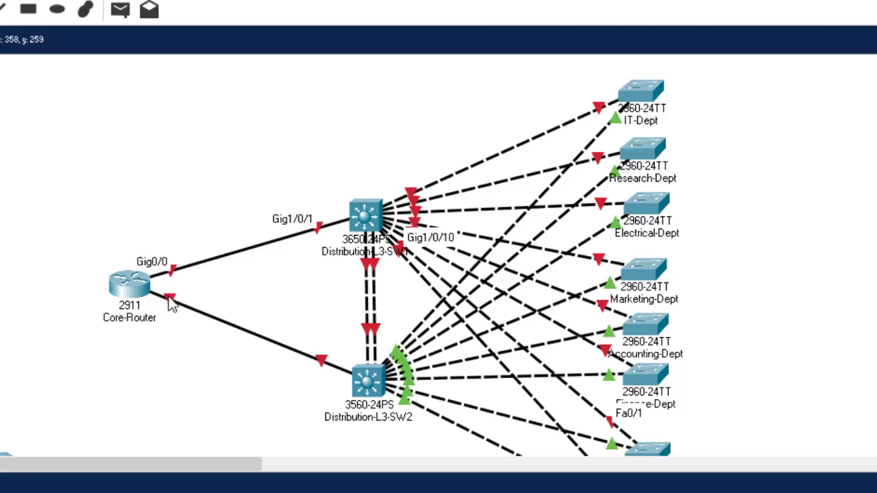
mouse_move(169, 299)
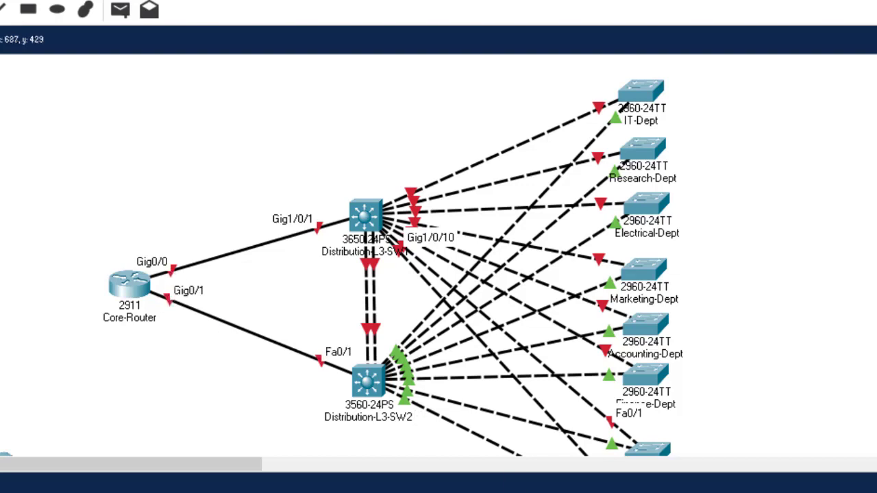
- Enable both Core-Router interfaces by entering int range gig0/0-1 followed by no shutdown
left_click(132, 290)
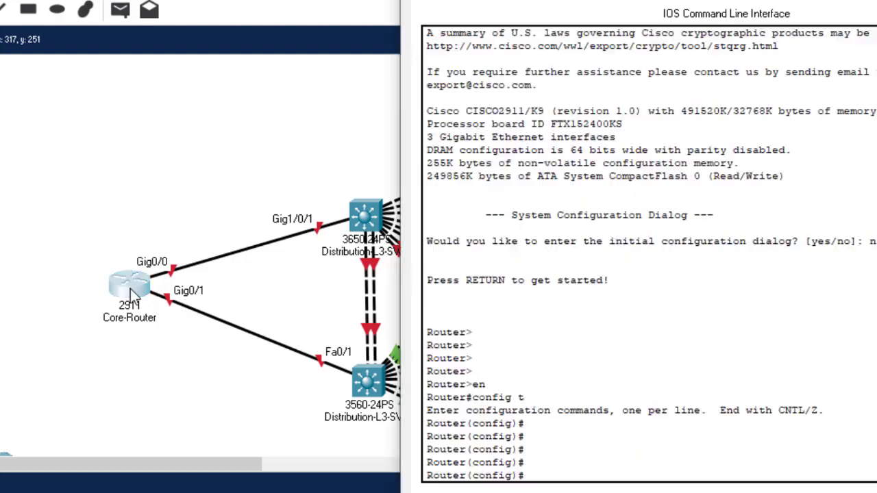
type("int")
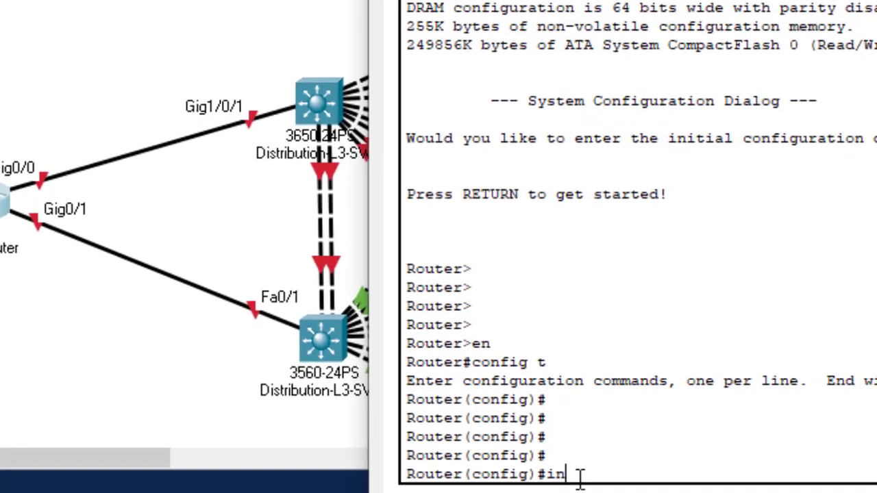
type(" range")
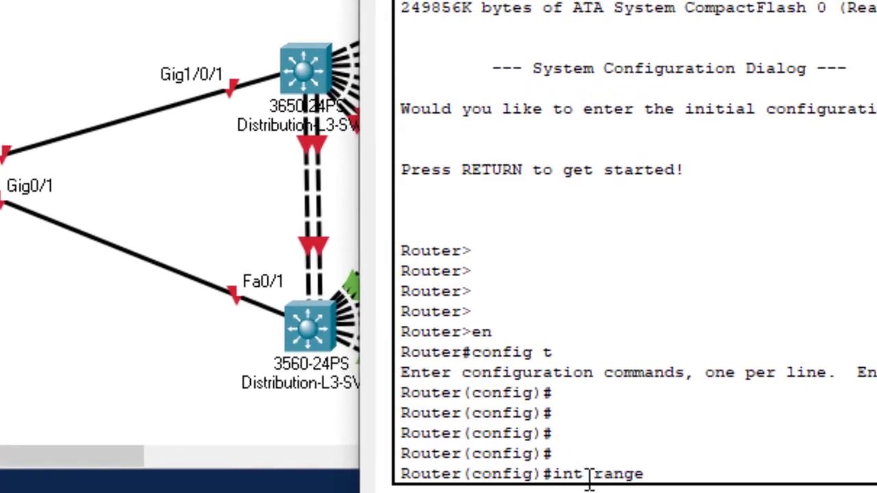
type(" gig0/0")
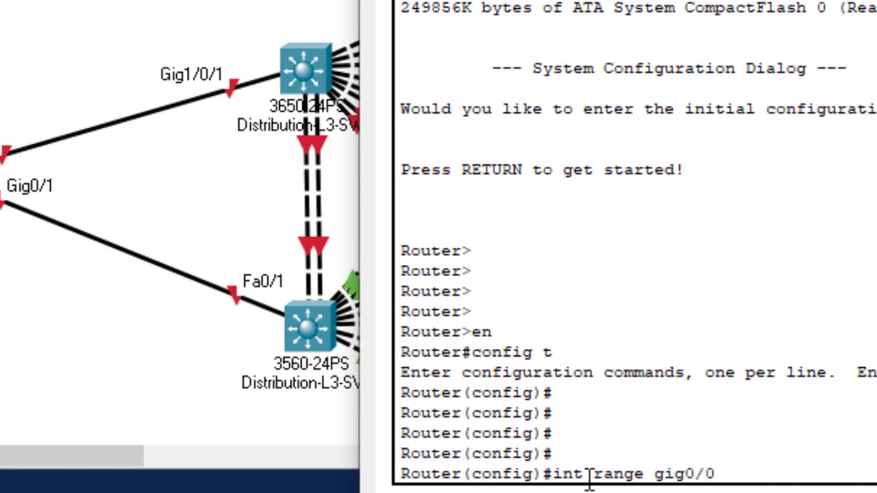
type("-1")
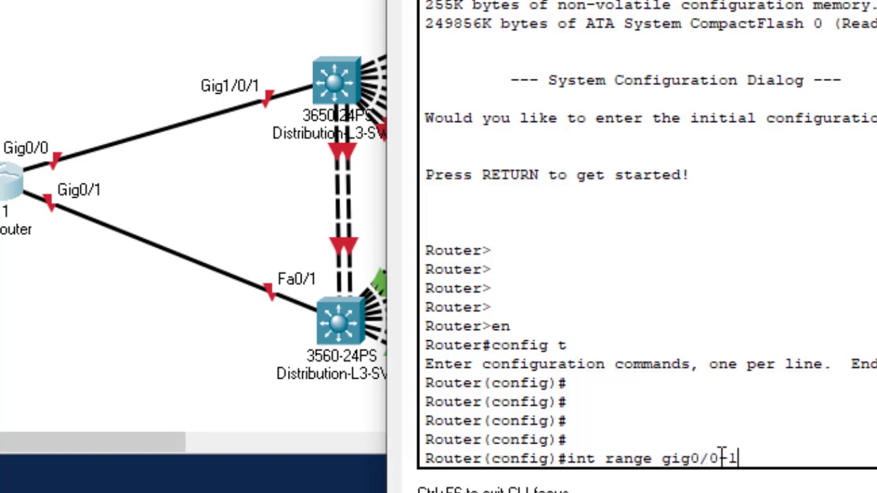
key("Return")
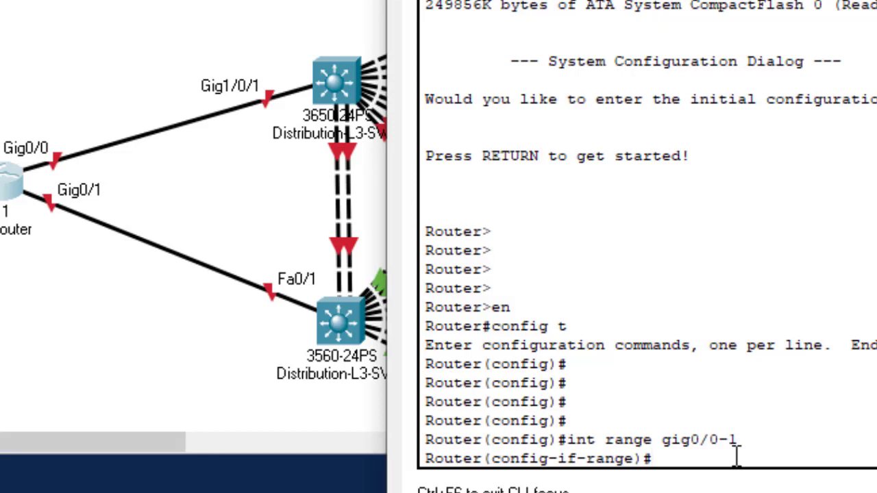
type("no shutdo")
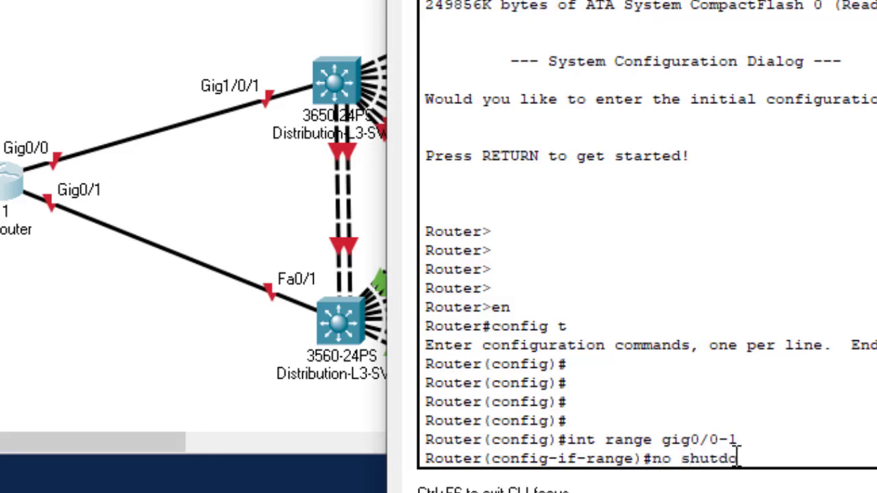
key("Tab")
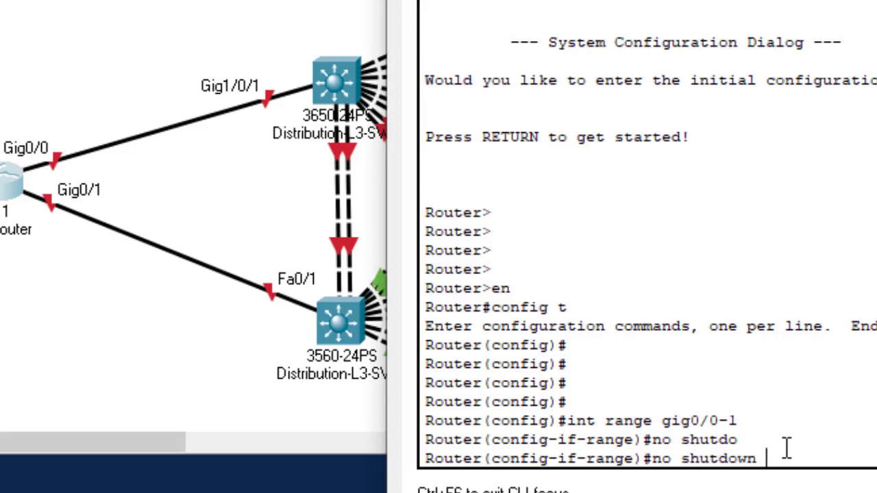
key("Return")
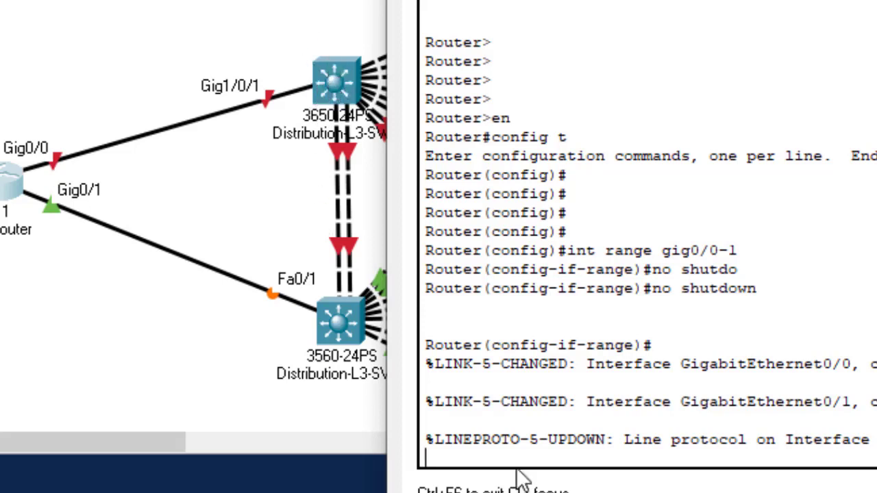
key("Return")
key("Return")
key("Return")
key("Return")
- Save the Core-Router configuration with do wr and close its device window
type("do ")
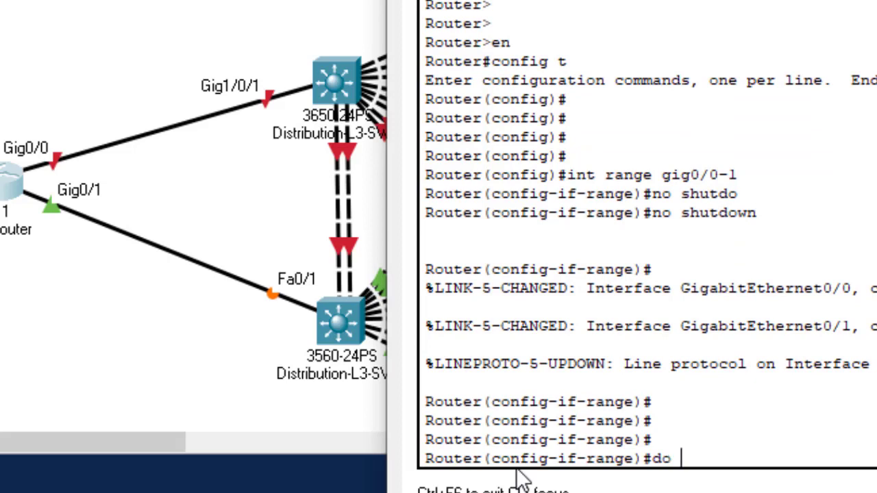
type("wr")
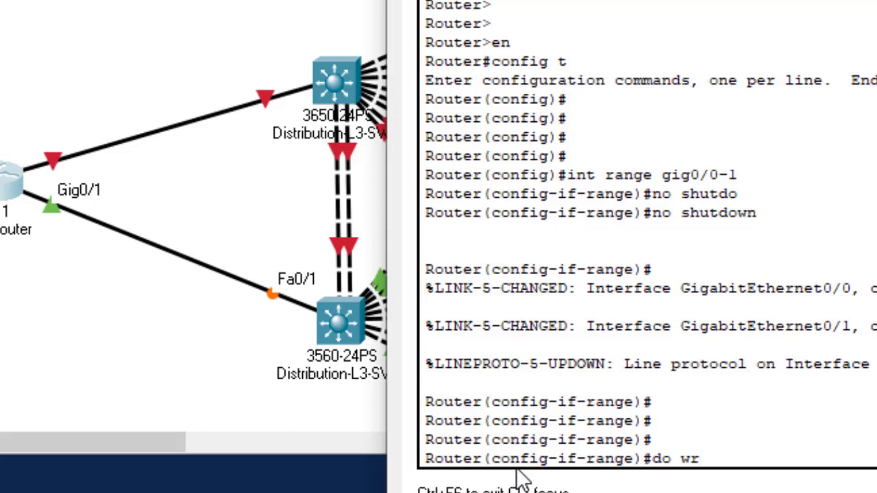
key("Return")
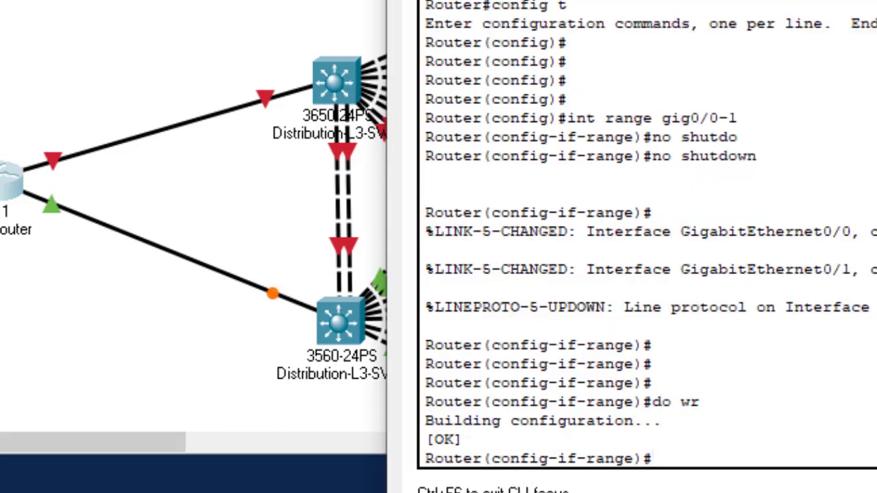
left_click(876, 0)
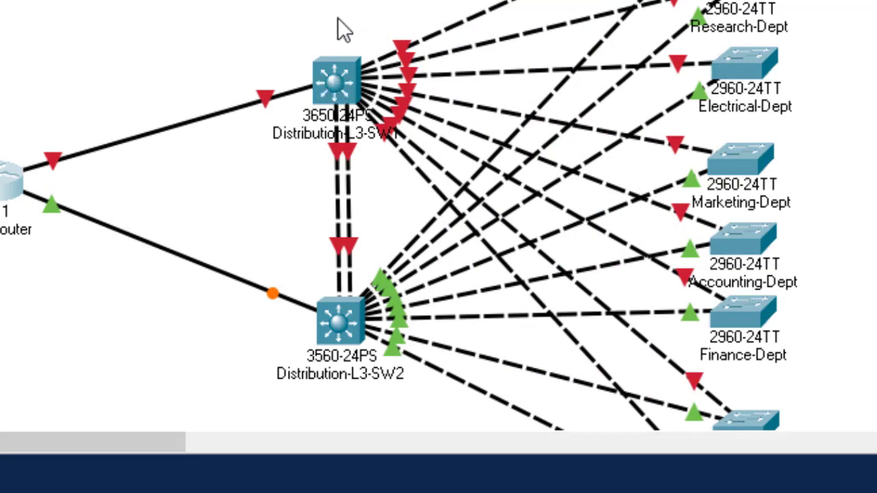
- Try opening the command line of Distribution-L3-SW1 and install an AC-POWER-SUPPLY module in its first empty power bay
left_click(336, 81)
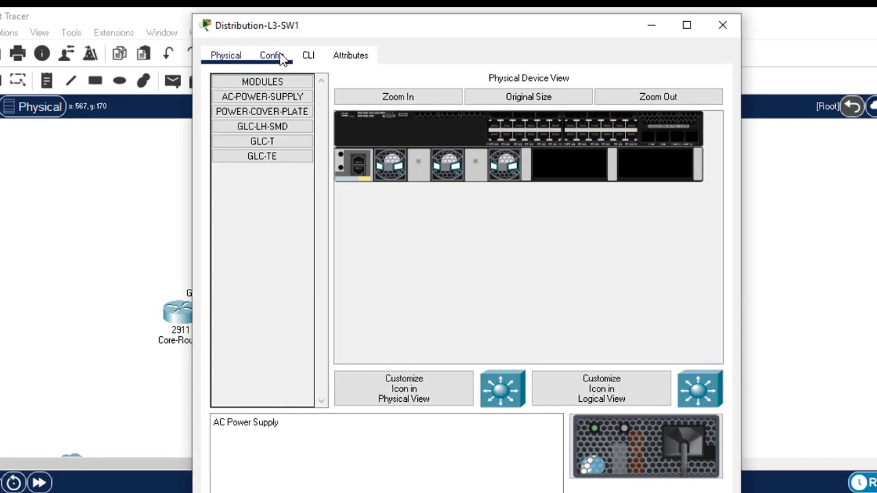
left_click_drag(589, 30, 830, 61)
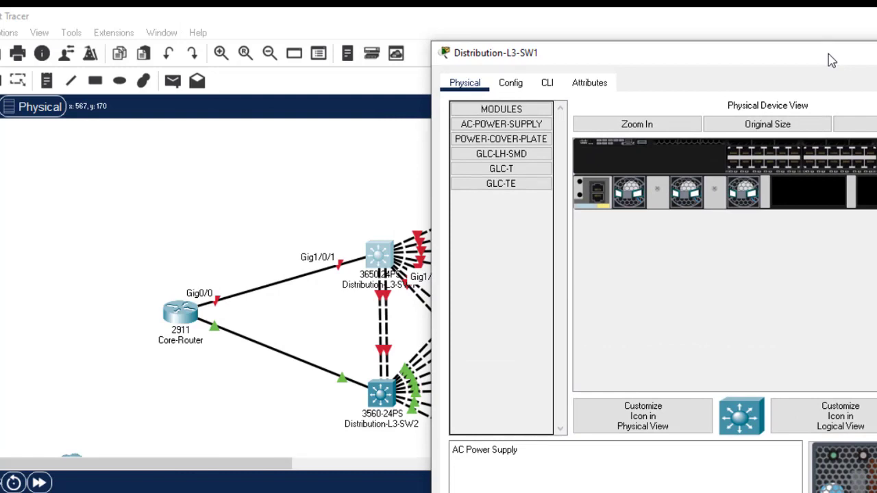
left_click(552, 84)
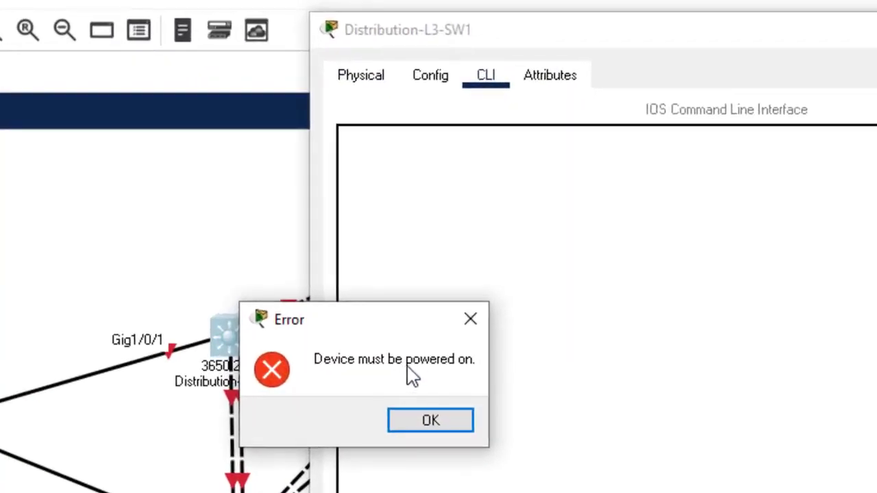
left_click(447, 423)
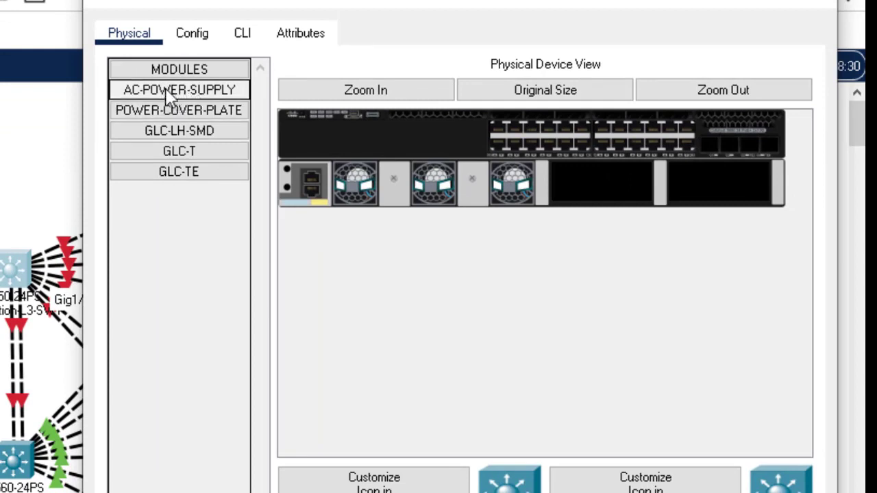
left_click_drag(171, 93, 608, 183)
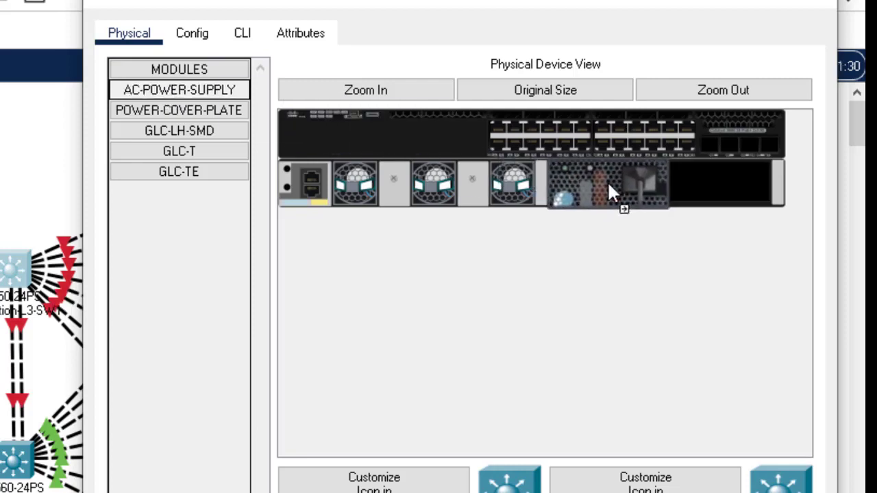
left_click_drag(608, 184, 608, 183)
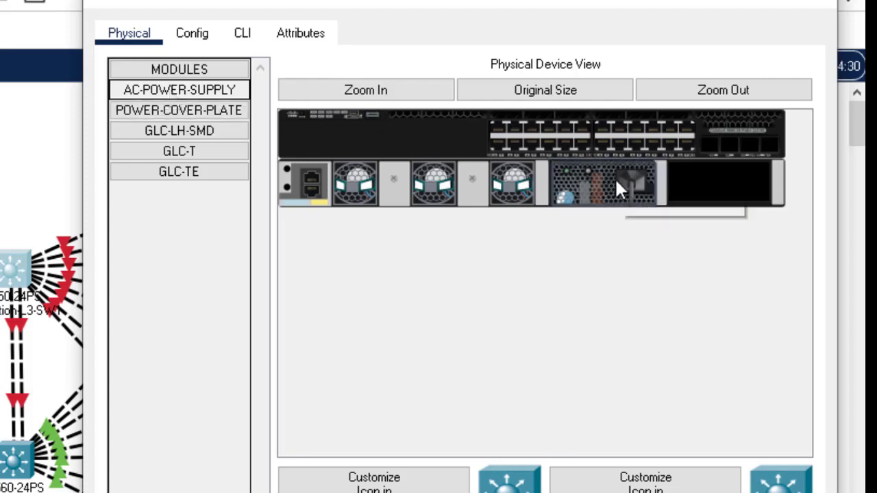
- Remove the AC-POWER-SUPPLY module from Distribution-L3-SW1 and reinstall it in the first power bay
left_click_drag(615, 177, 172, 214)
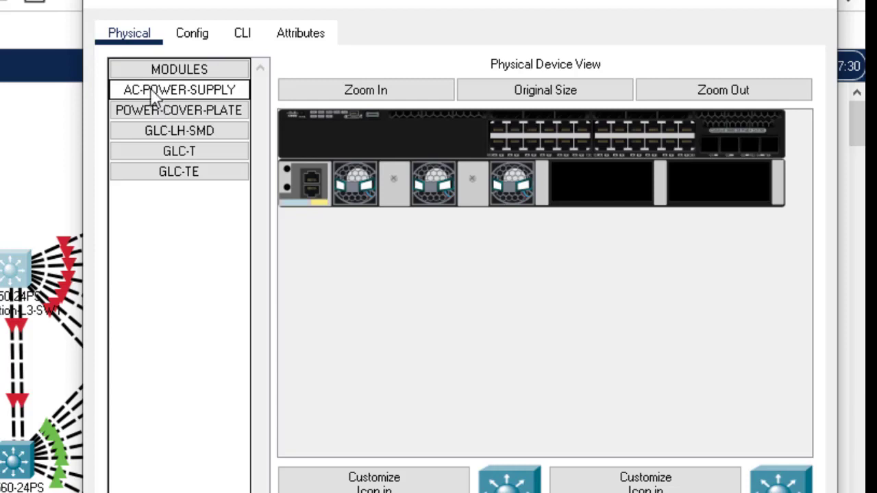
left_click_drag(152, 92, 609, 179)
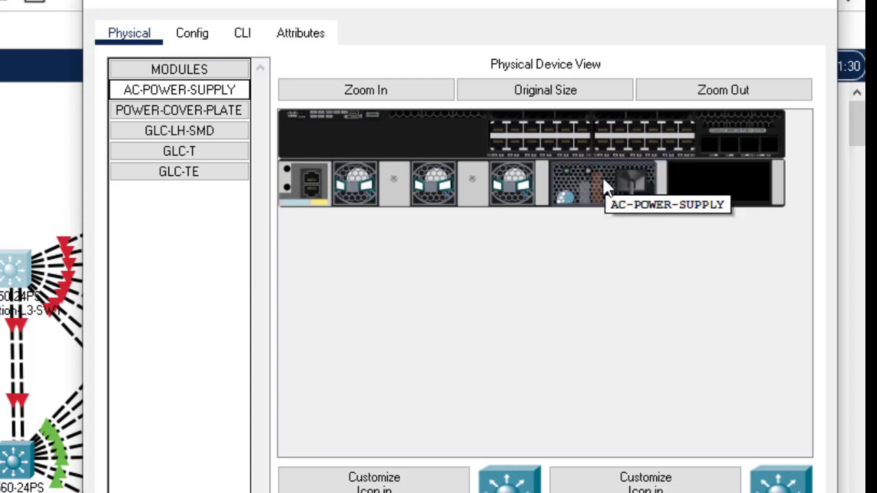
- Open the command line of Distribution-L3-SW1 and decline the initial configuration dialog with n to reach the Switch prompt
left_click(240, 36)
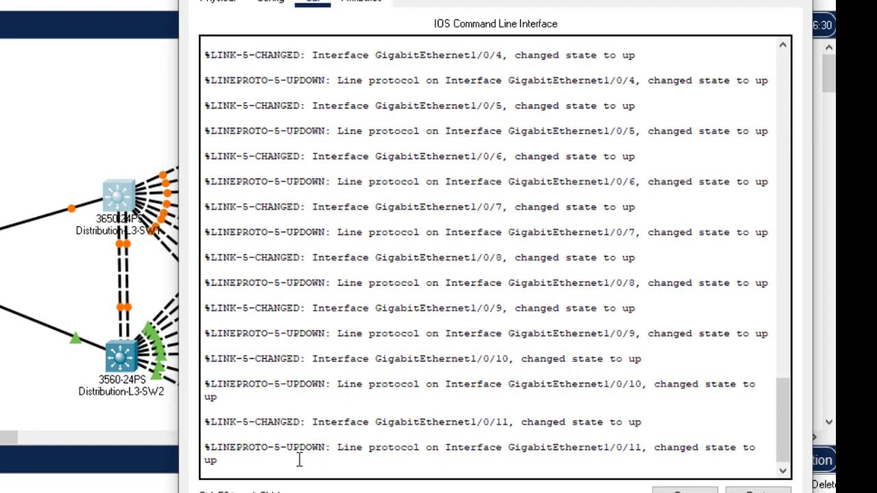
key("Return")
key("Return")
key("Return")
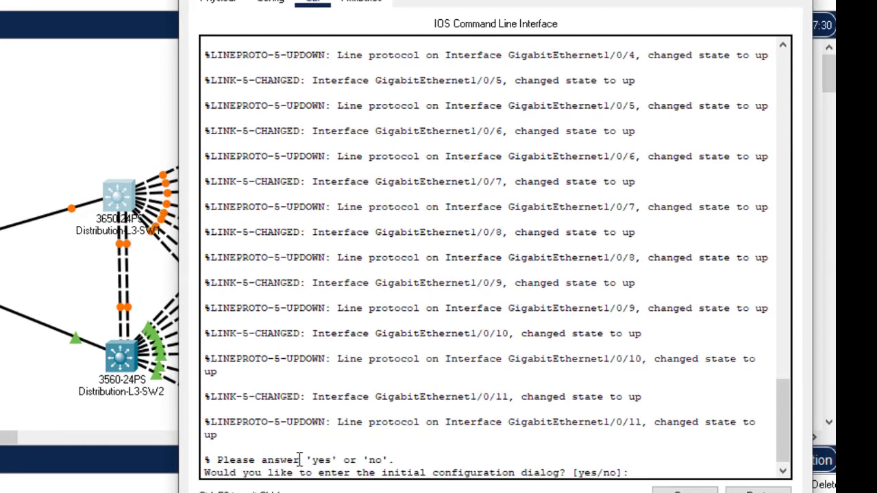
type("n")
key("Return")
key("Return")
key("Return")
key("Return")
key("Return")
key("Return")
key("Return")
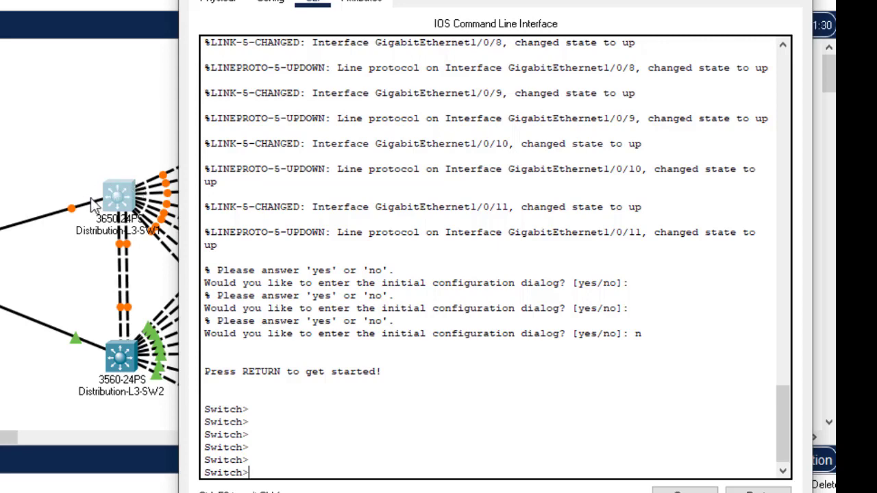
- Review the GigabitEthernet interface messages in the command line output of Distribution-L3-SW1 and close its device window
left_click_drag(783, 418, 790, 339)
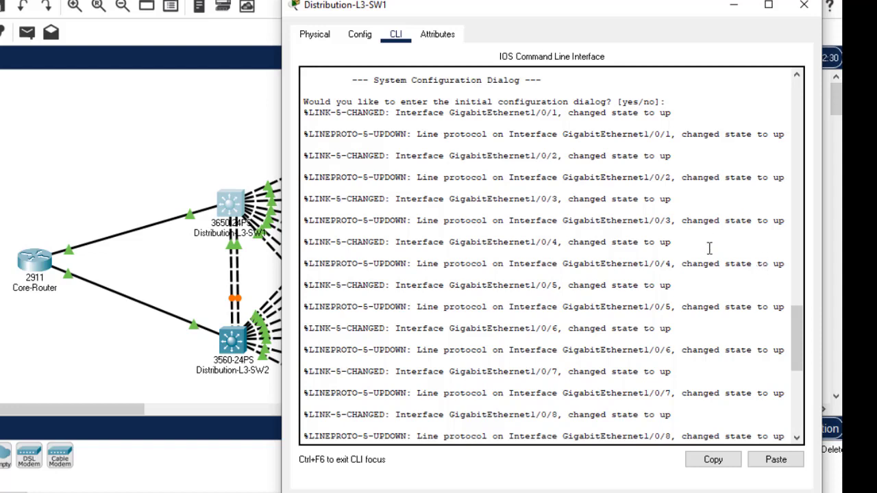
left_click_drag(682, 134, 758, 134)
left_click_drag(682, 177, 757, 185)
left_click_drag(685, 220, 780, 210)
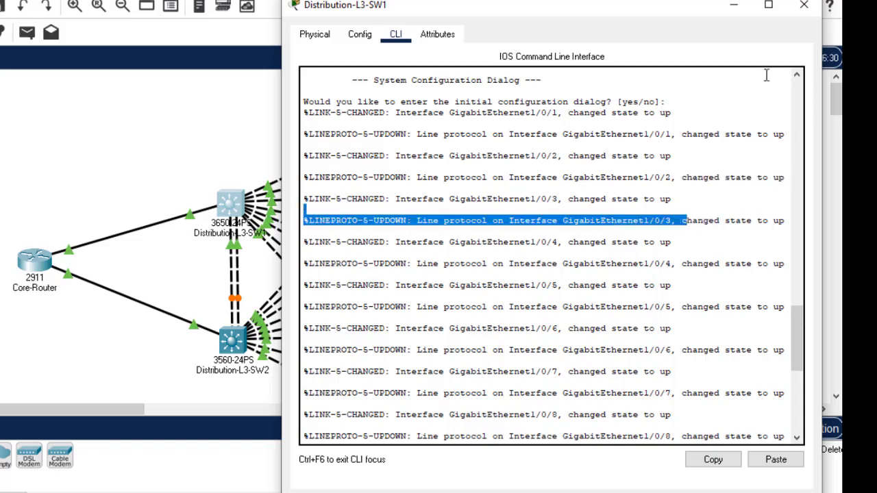
left_click(802, 7)
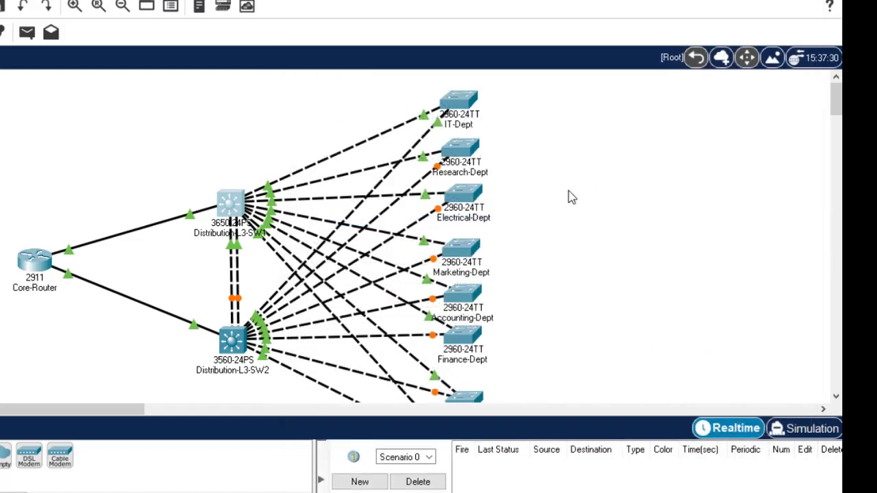
- Power off Core-Router in its physical device view, moving the device window aside to check the router's links
mouse_move(836, 100)
left_mouse_down()
mouse_move(836, 111)
mouse_move(837, 102)
left_mouse_up()
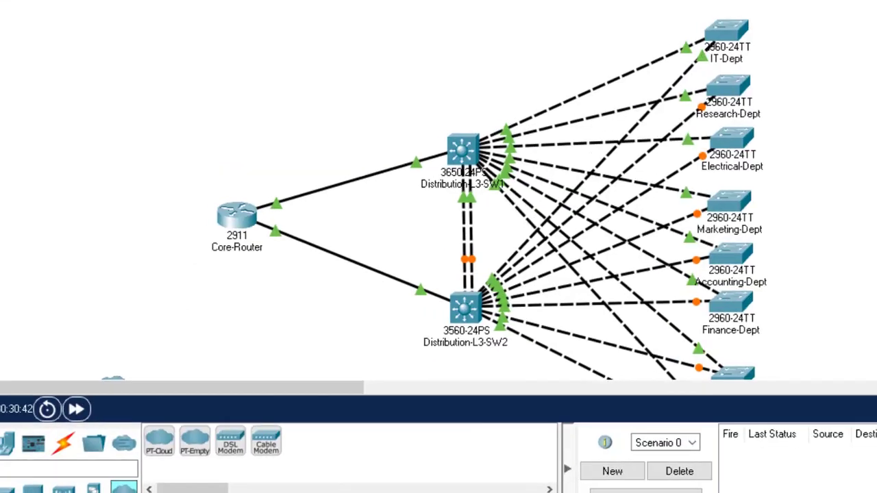
scroll(244, 84, "down", 3)
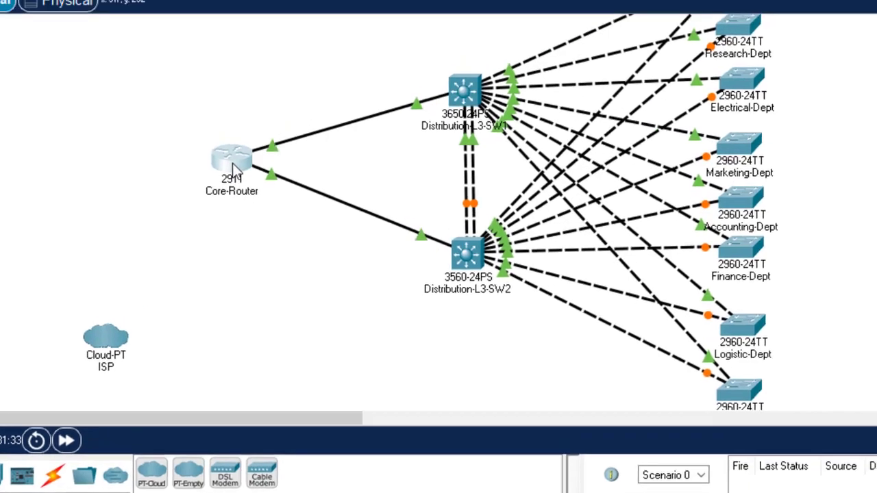
left_click(259, 137)
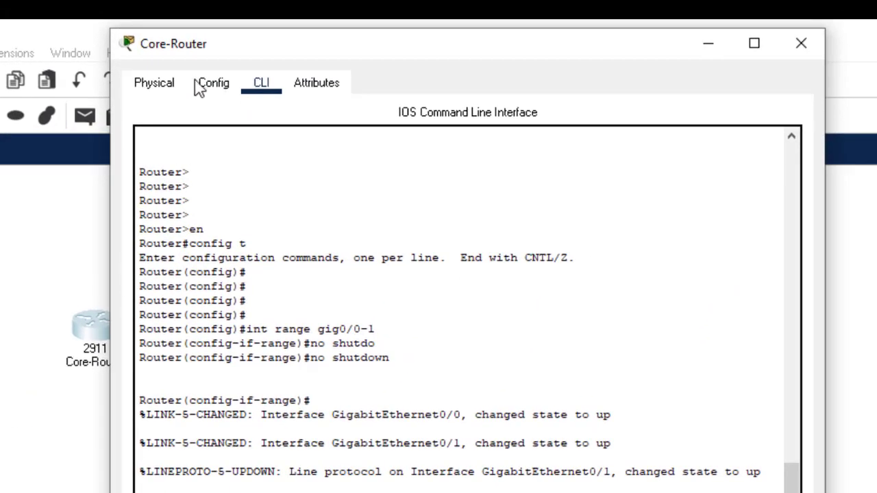
left_click(157, 83)
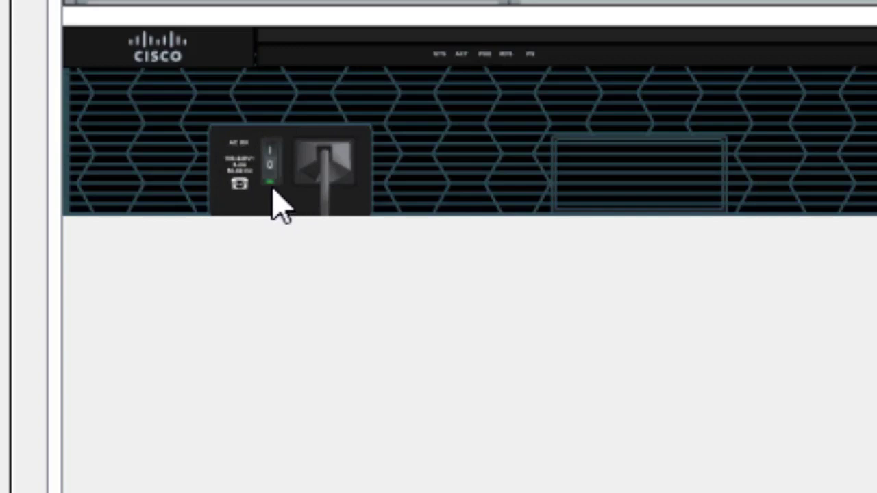
left_click(270, 167)
left_click(268, 166)
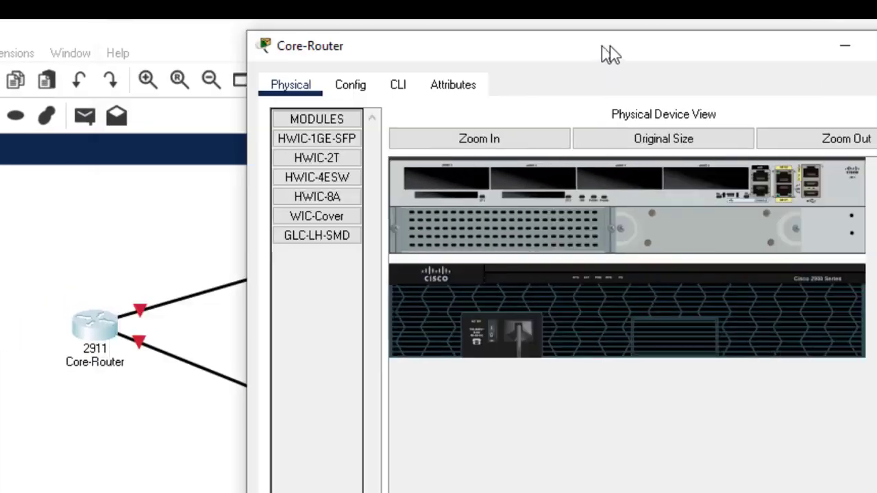
left_click_drag(604, 46, 745, 37)
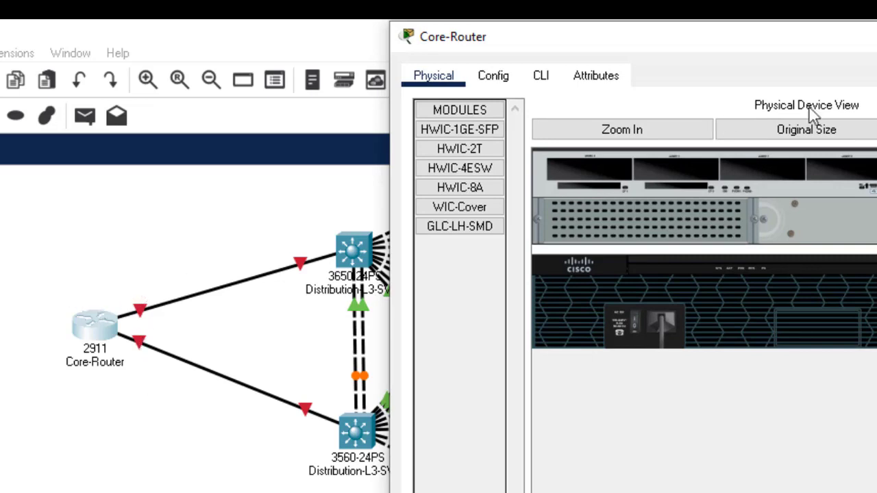
left_click_drag(870, 42, 722, 43)
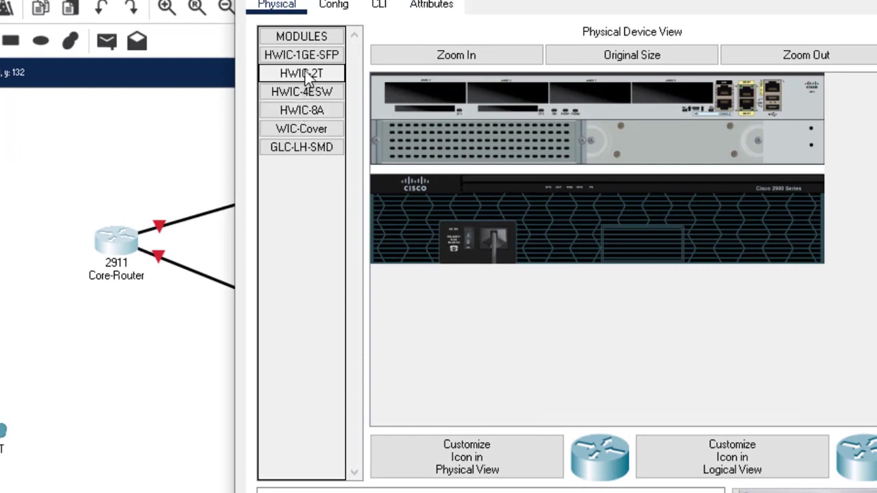
- Install an HWIC-2T module in Core-Router's leftmost expansion slot and power the router back on, checking its startup in the command line
left_click_drag(306, 76, 430, 100)
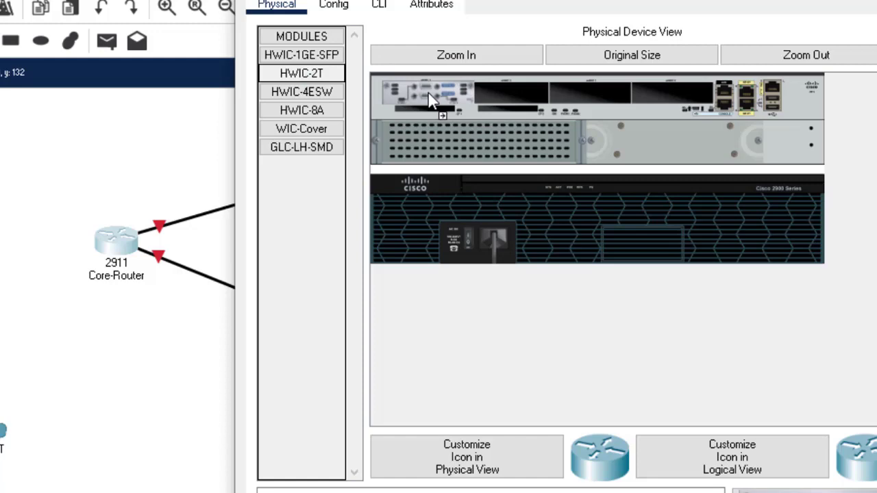
left_click_drag(430, 100, 431, 102)
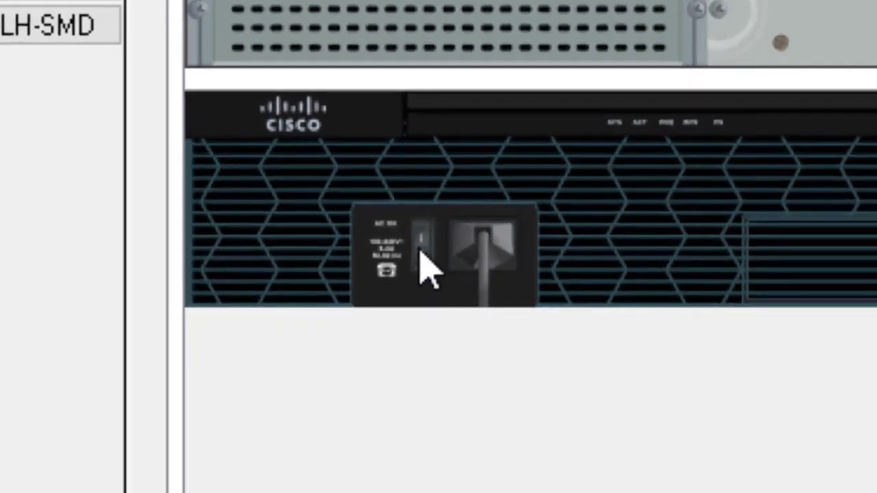
left_click(422, 255)
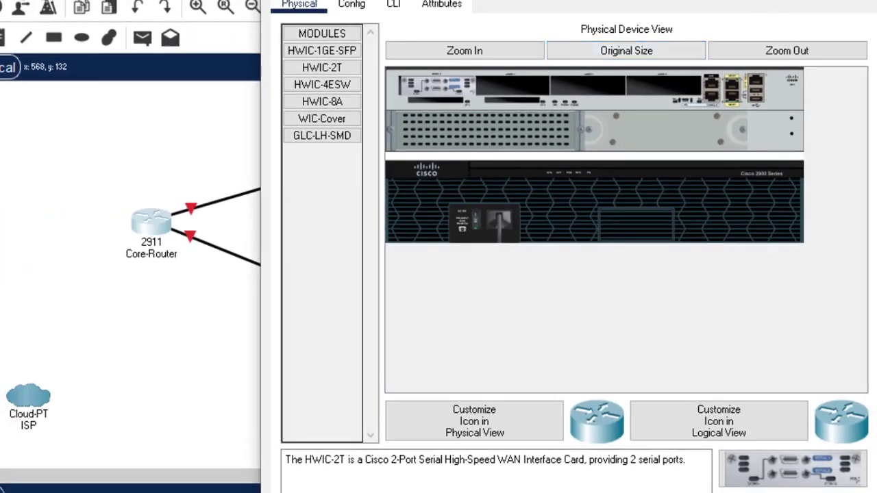
left_click(396, 5)
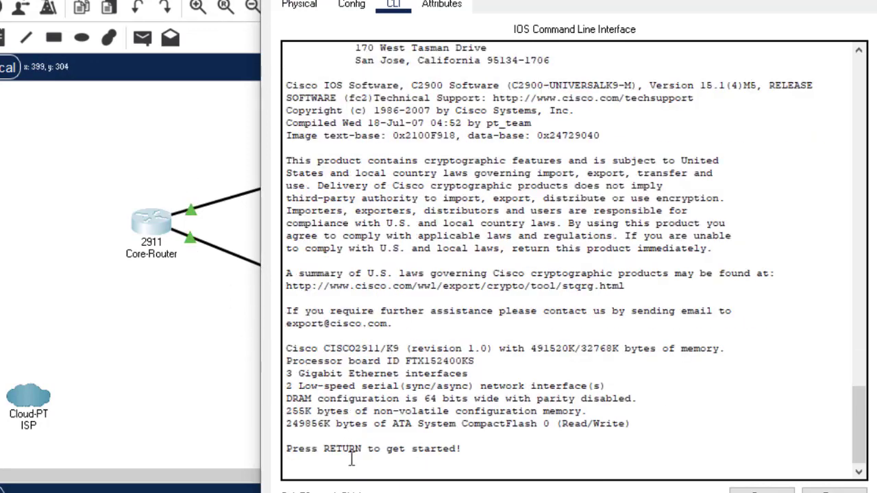
left_click(197, 287)
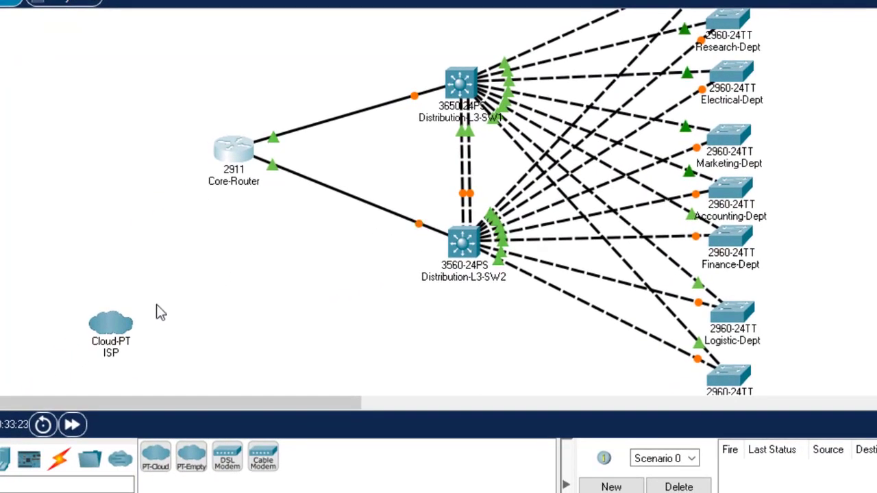
- Connect Core-Router's Serial0/3/0 port to the ISP cloud's Serial0 port with a Serial DCE cable
left_click(63, 464)
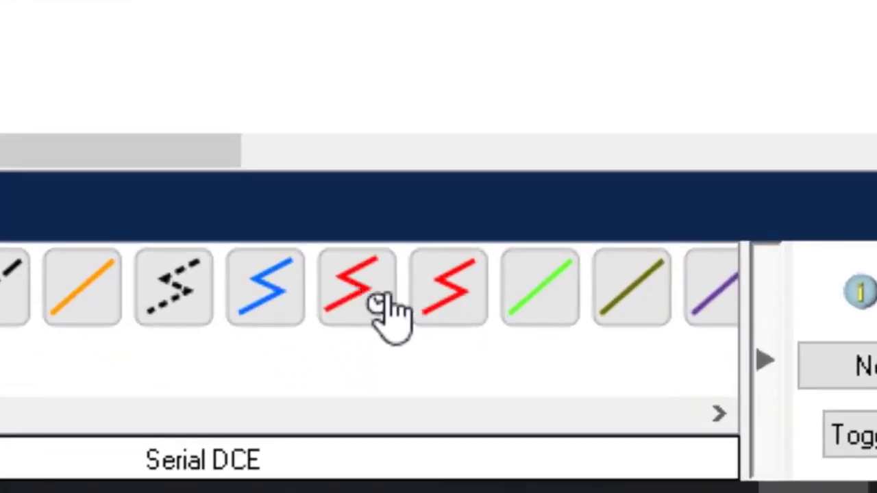
left_click(373, 309)
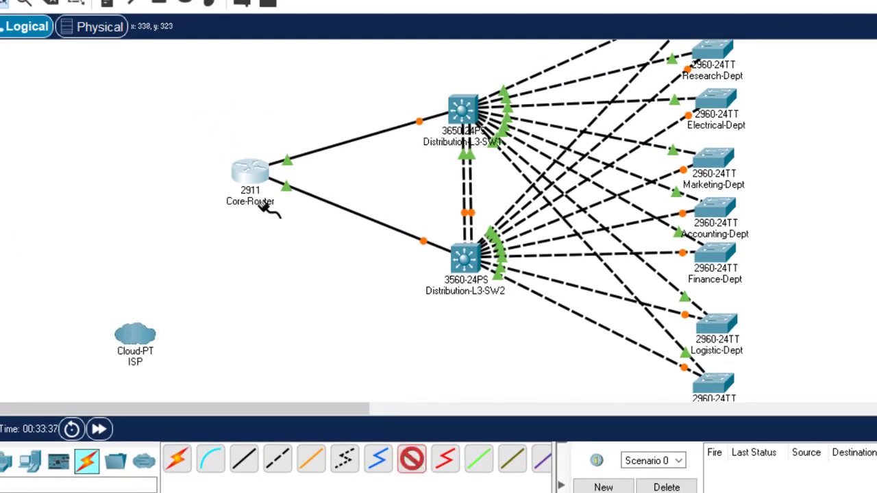
left_click(251, 168)
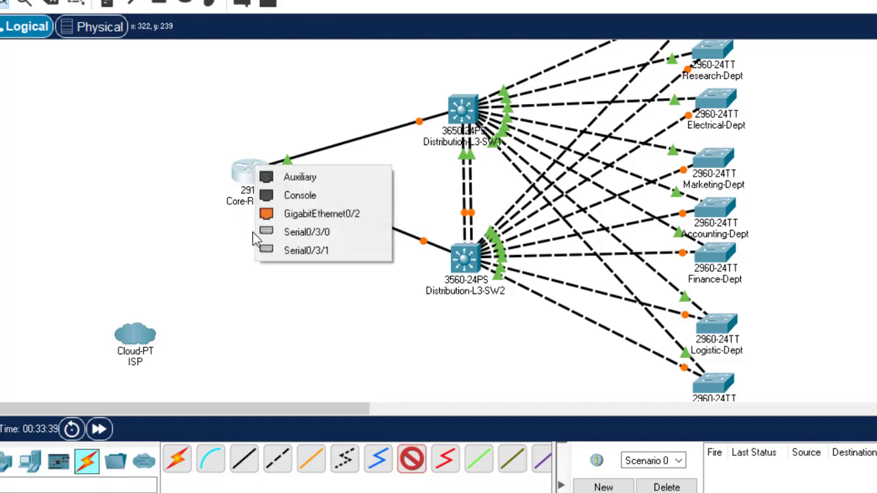
left_click(323, 236)
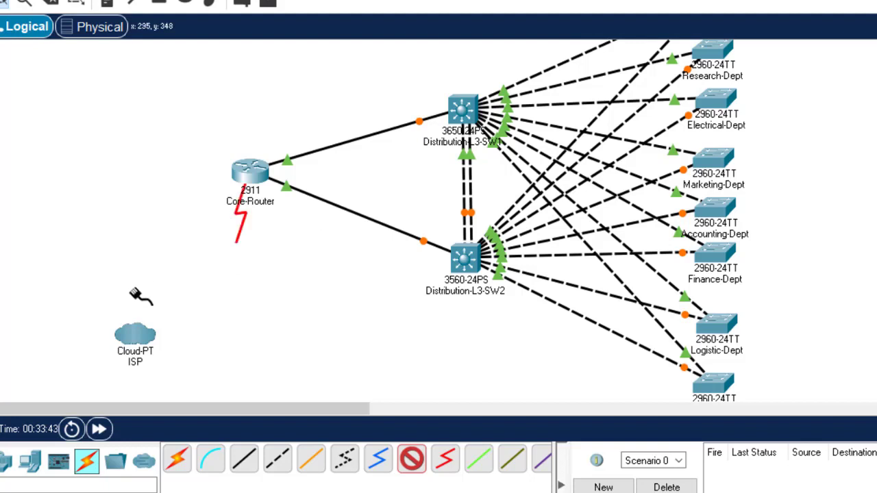
left_click(135, 339)
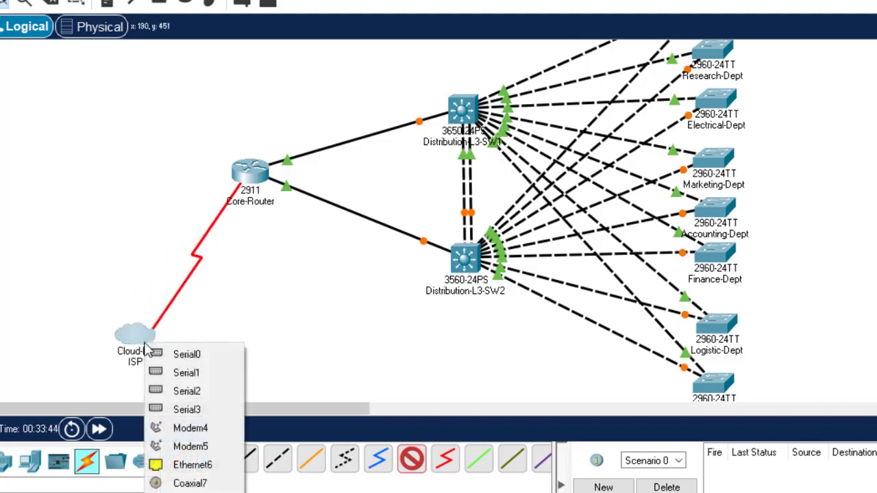
left_click(215, 363)
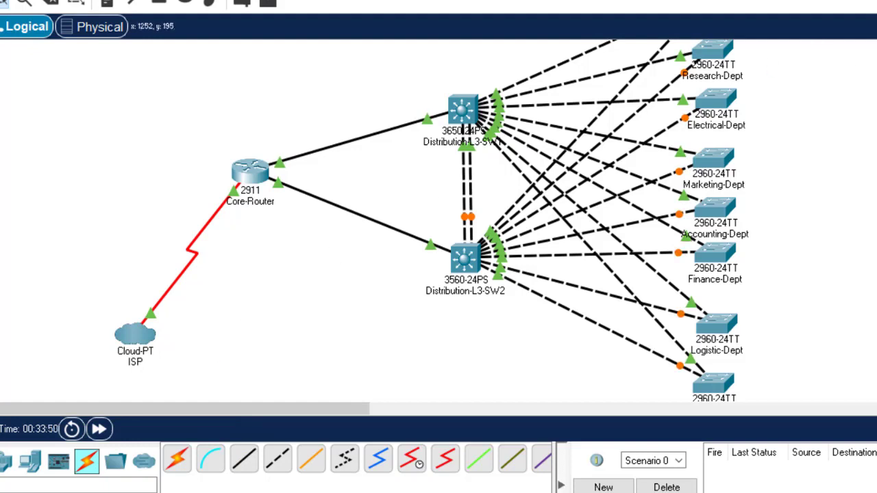
- Add a PC, a printer and a server to the workspace beside the IT-Dept switch
scroll(439, 220, "up", 3)
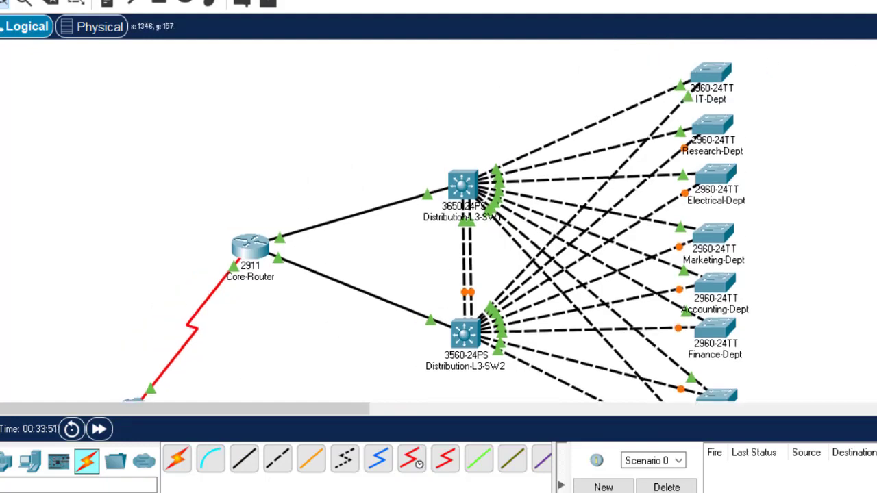
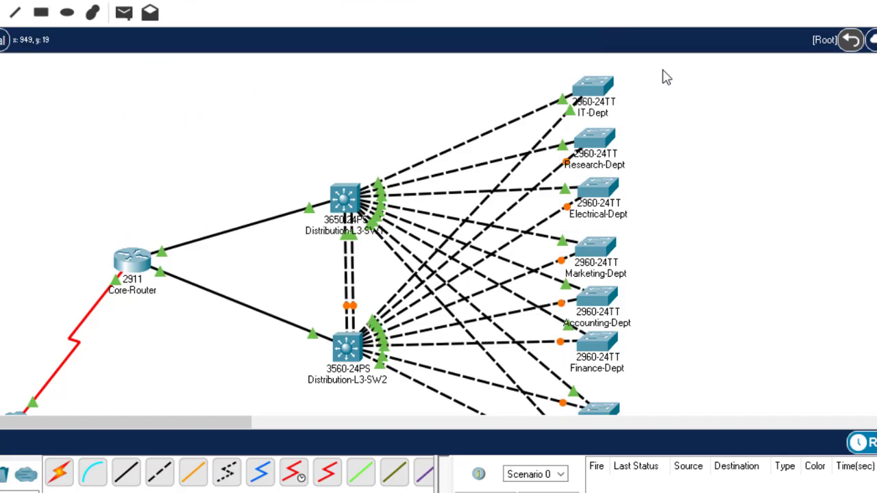
key("ctrl+alt+v")
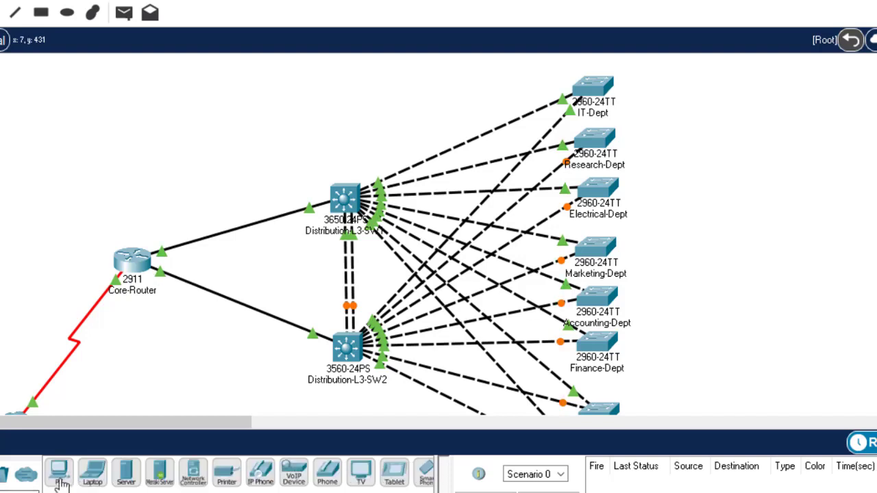
left_click_drag(61, 482, 709, 94)
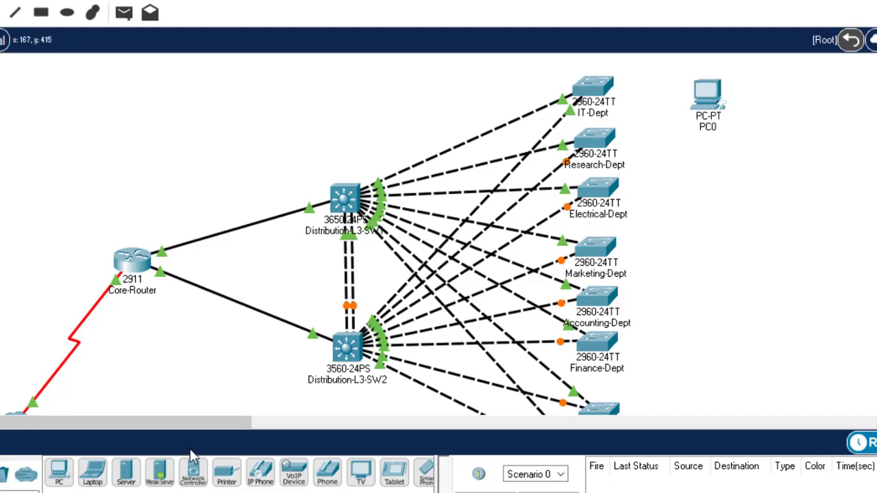
left_click_drag(227, 474, 788, 109)
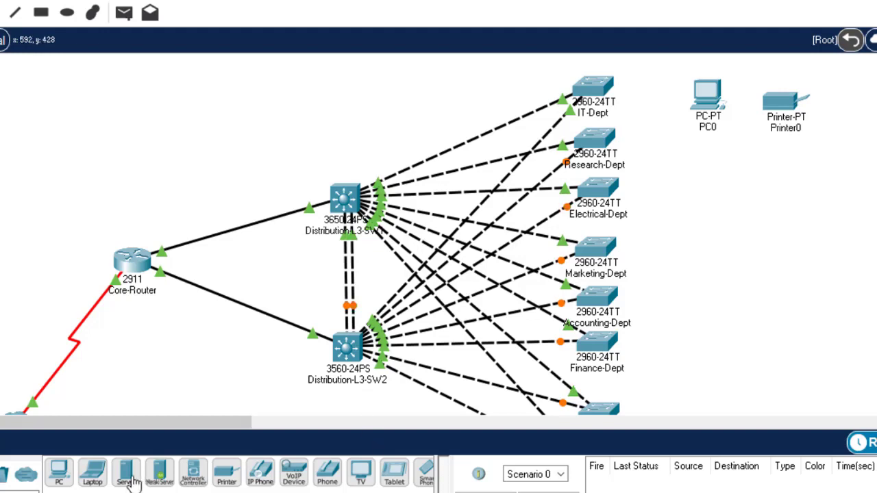
left_click_drag(128, 484, 865, 159)
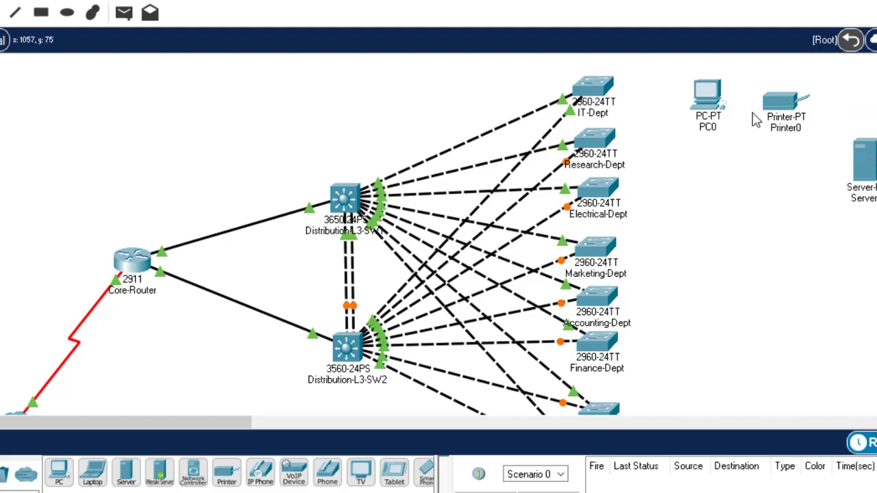
- Rearrange the new PC, printer and server into a row beside the IT-Dept switch
left_click_drag(710, 99, 692, 83)
left_click_drag(785, 105, 768, 69)
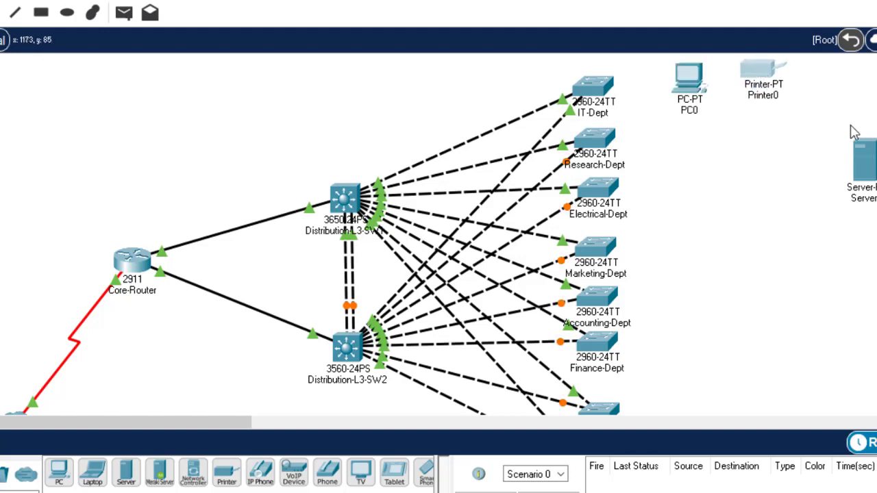
left_click_drag(869, 160, 833, 87)
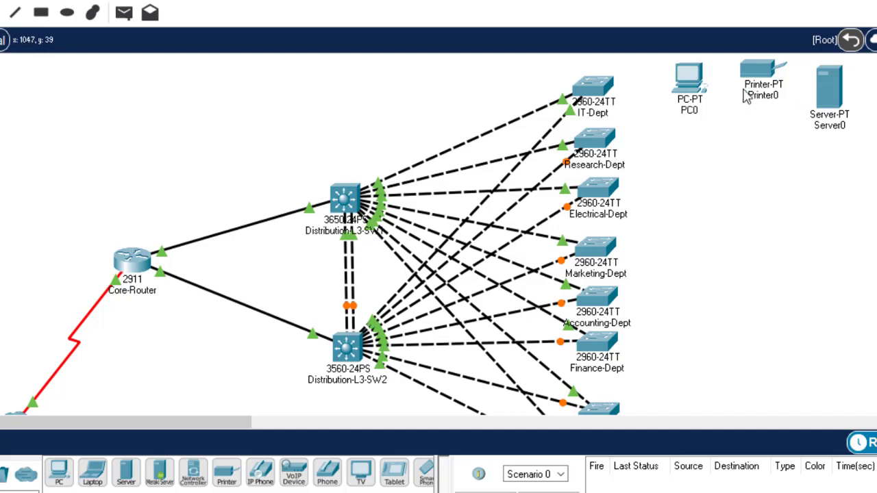
- Rename the new PC as IT-PC1 and the new printer as IT-Printer
left_click(698, 118)
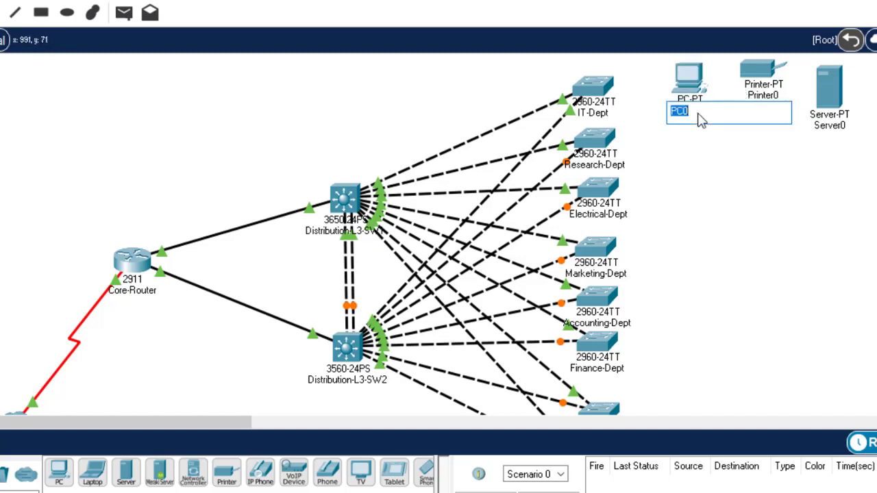
type("IT-PC1")
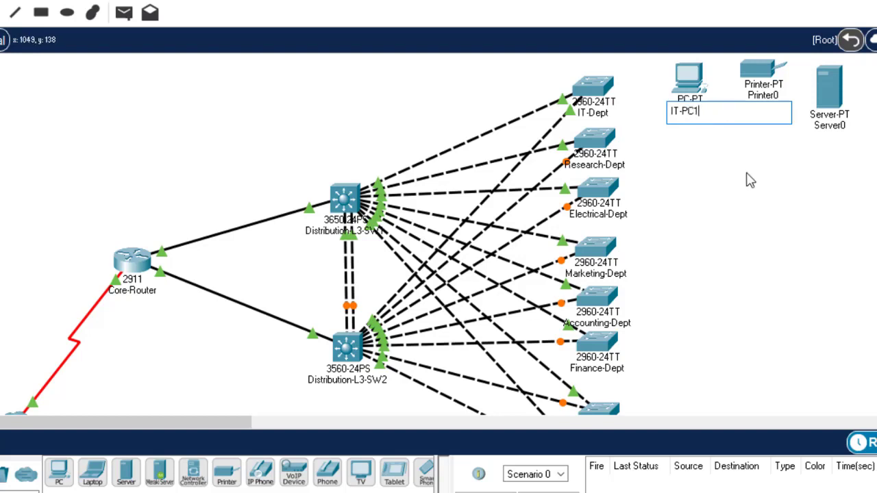
left_click(789, 150)
left_click(766, 96)
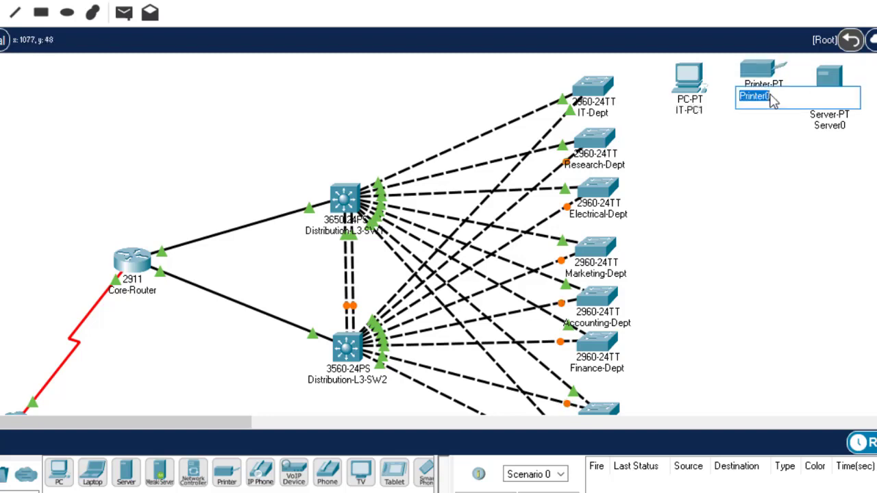
type("IT-Printer")
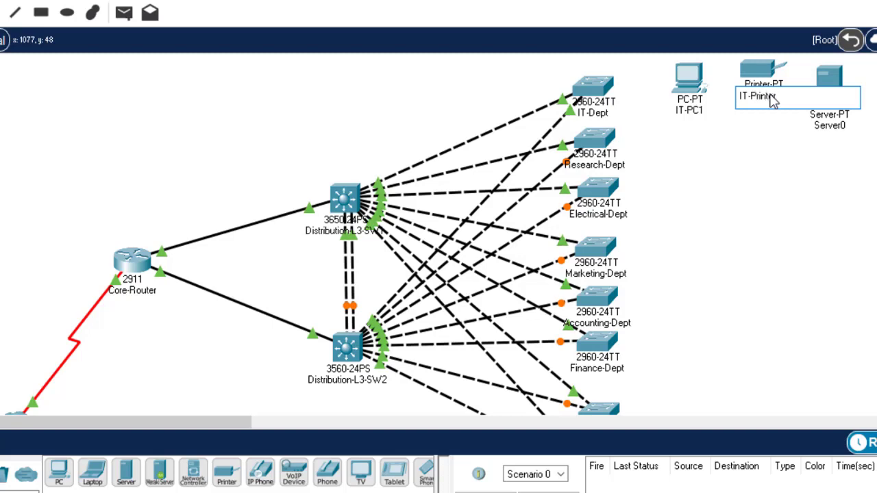
- Rename the server beside IT-Printer1 as IT-Server1 and move it slightly upward
left_click(843, 130)
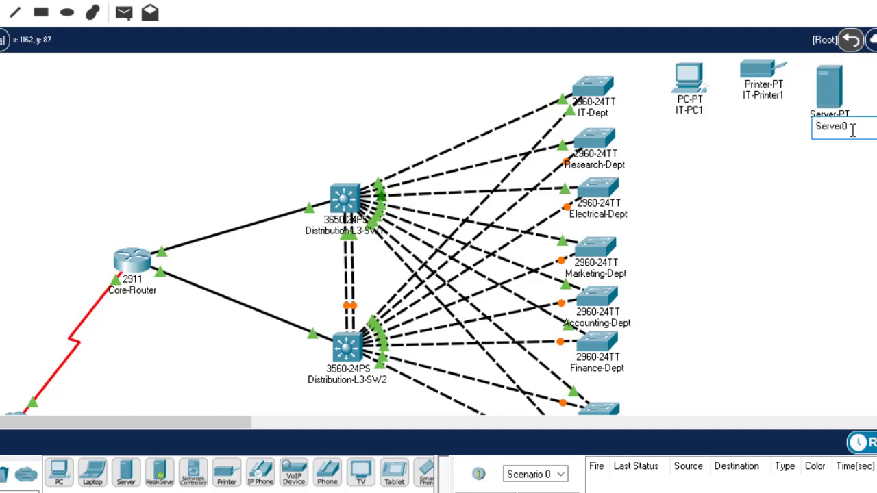
left_click_drag(853, 130, 798, 121)
type("IT-server1")
key("Return")
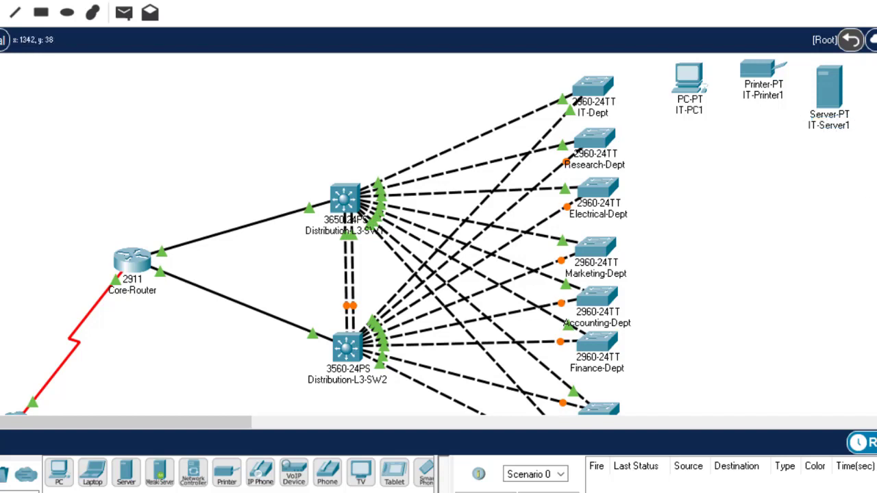
left_click_drag(831, 83, 827, 74)
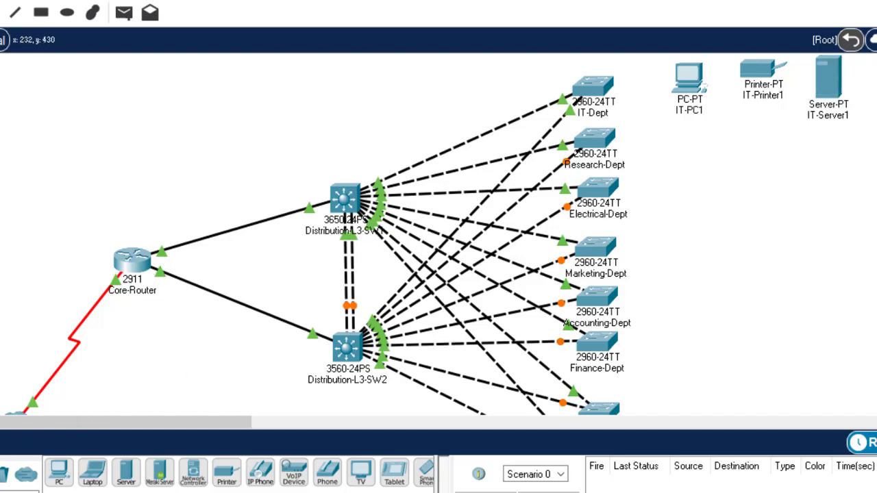
- Connect the IT-Dept switch to IT-PC1 with an automatically chosen connection type
left_click(0, 474)
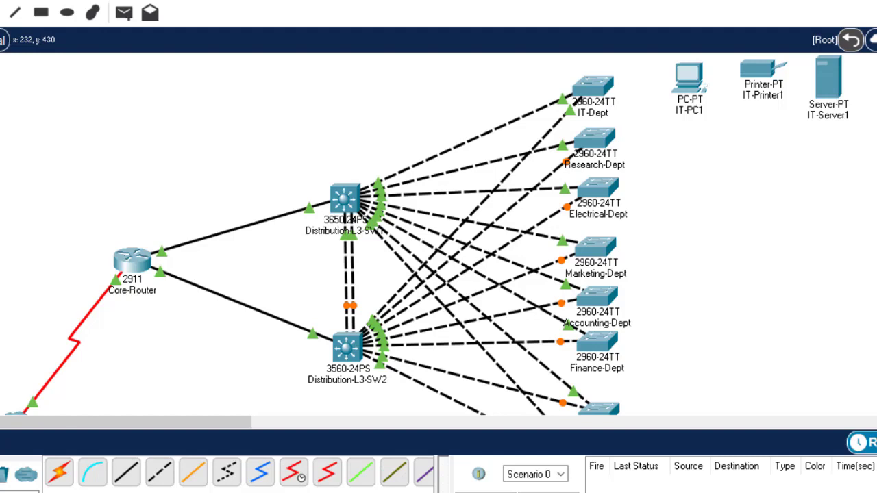
left_click(60, 478)
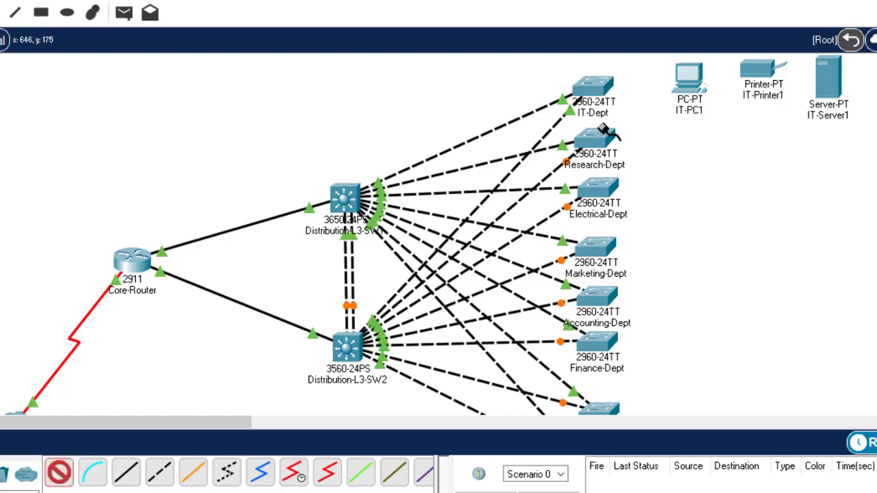
left_click(606, 86)
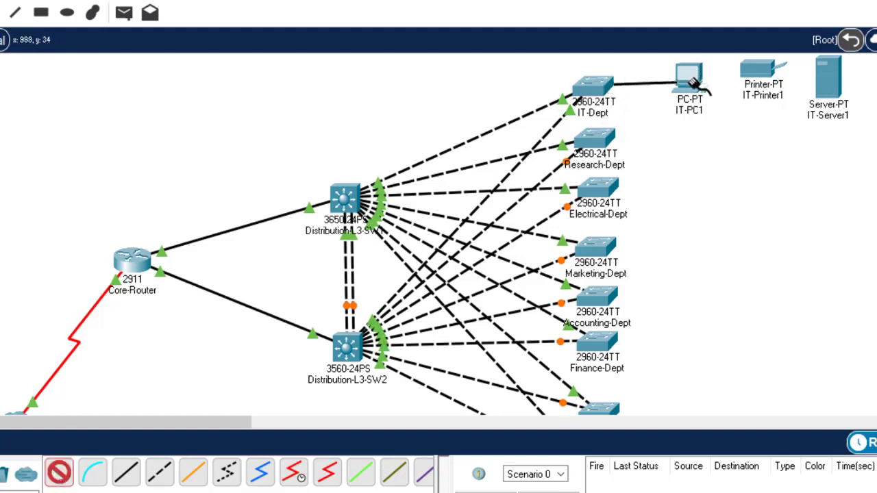
left_click(689, 78)
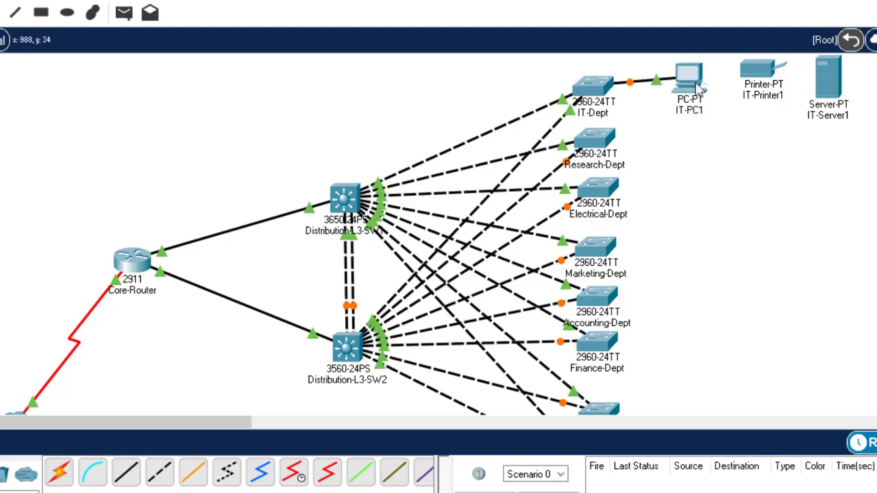
- Connect IT-Printer1 and IT-Server1 to the IT-Dept switch with automatically chosen connection types
left_click(59, 473)
left_click(593, 86)
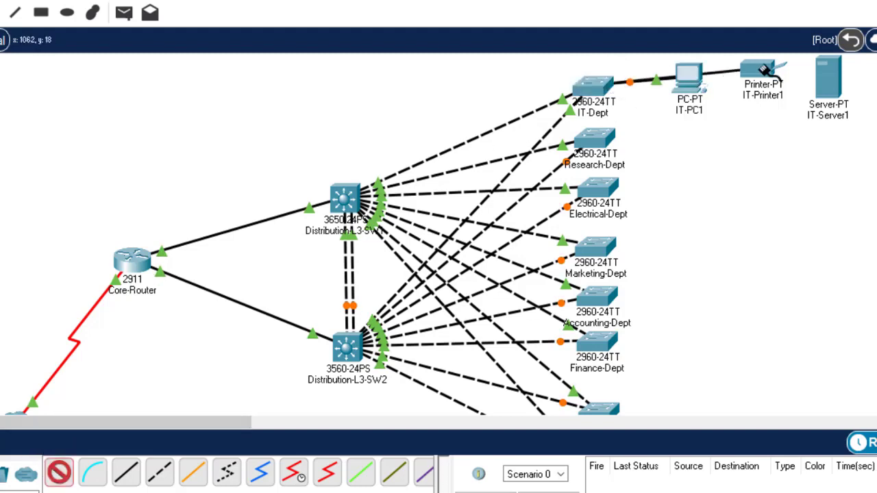
left_click(769, 71)
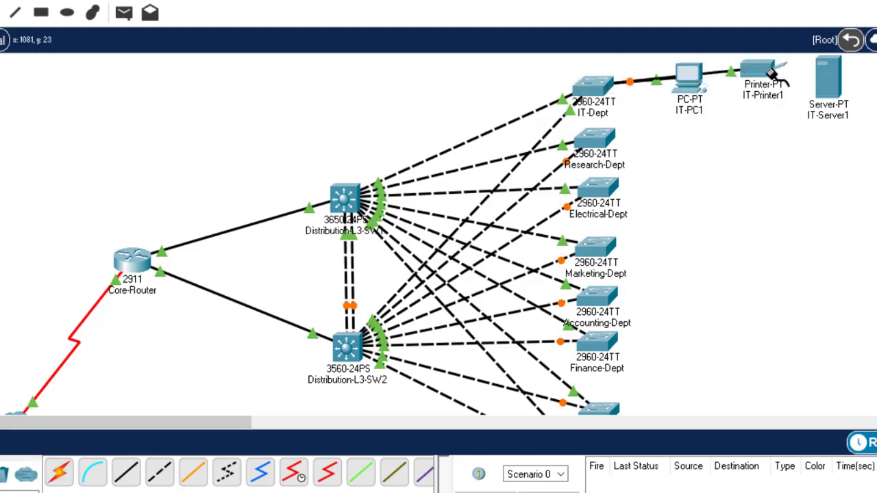
left_click(72, 476)
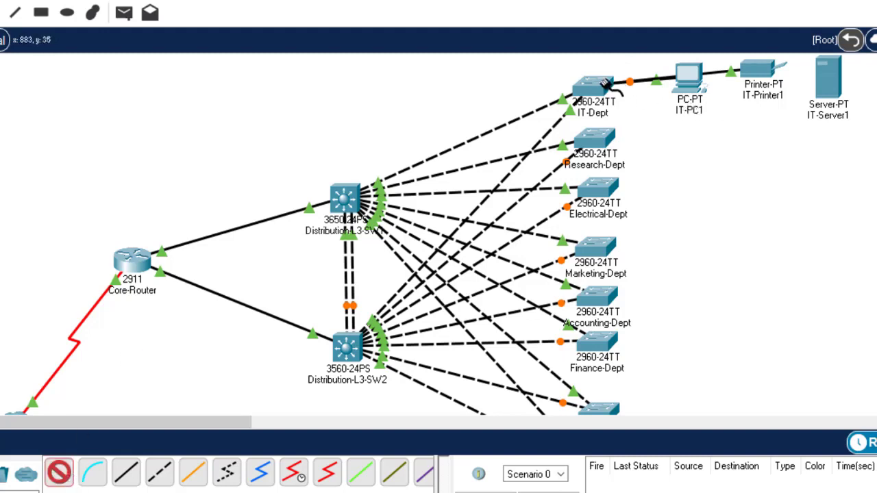
left_click(827, 77)
left_click(594, 85)
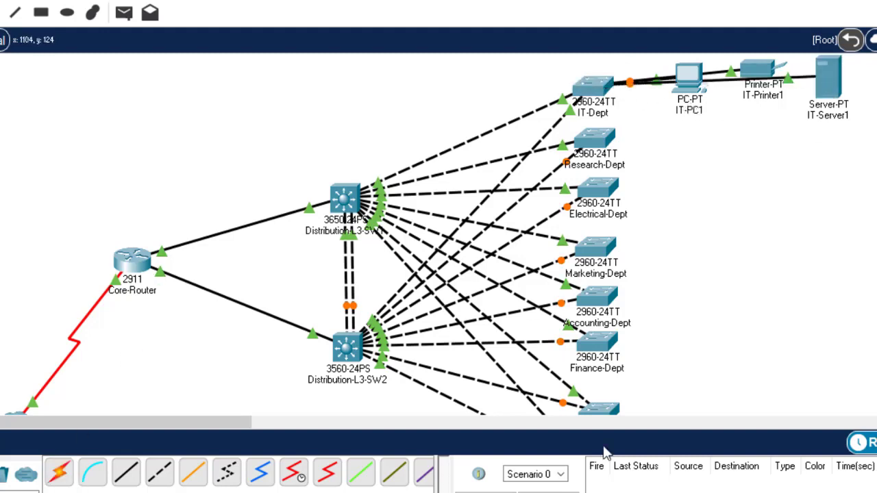
- Move IT-Server1, IT-Printer1 and IT-PC1 farther away from the IT-Dept switch, keeping them in one row
left_click_drag(235, 425, 303, 434)
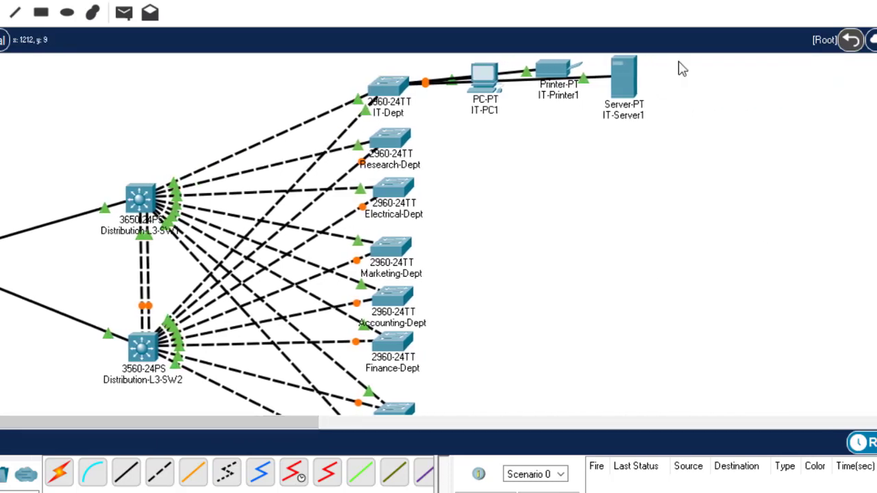
left_click_drag(634, 72, 745, 71)
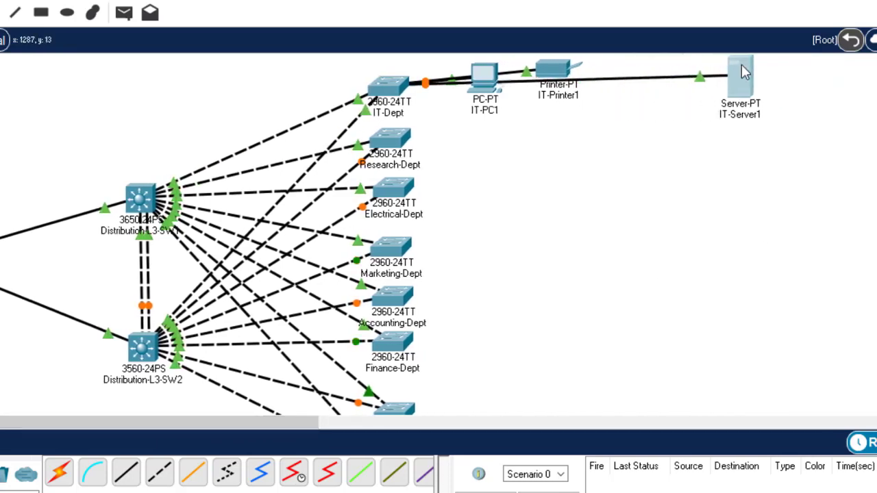
left_click_drag(560, 71, 684, 78)
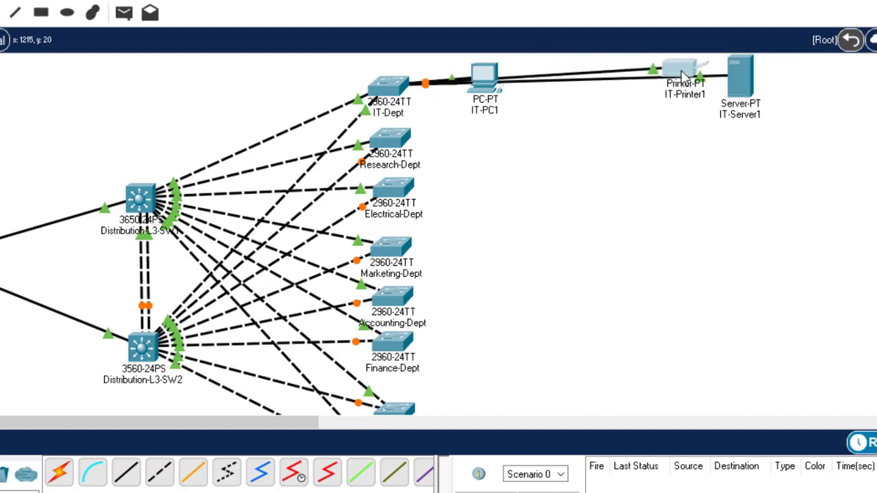
left_click_drag(480, 76, 624, 65)
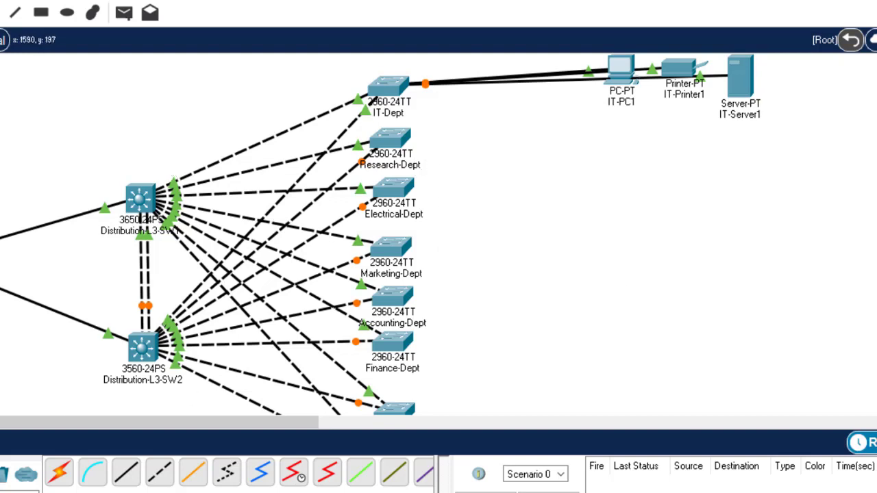
- Examine the PCs, printers, servers and links of all department switches from IT-Dept down to Store-Dept
scroll(438, 233, "down", 3)
scroll(438, 233, "up", 3)
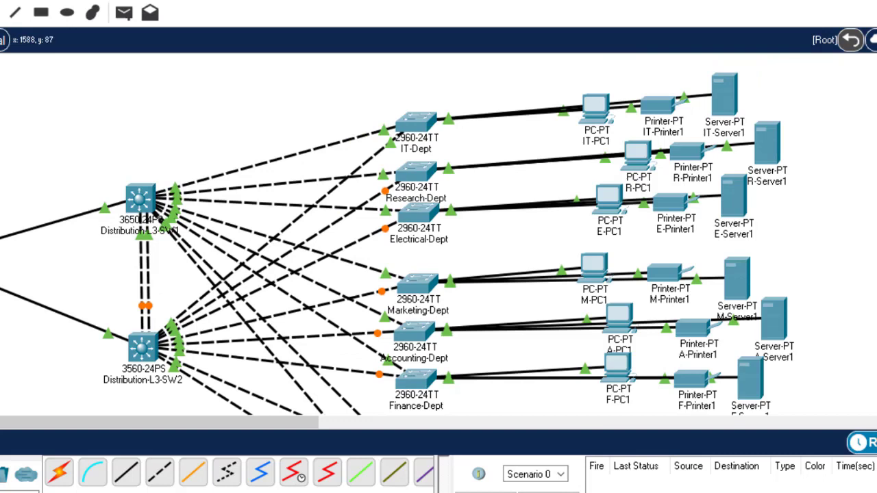
scroll(398, 233, "down", 10)
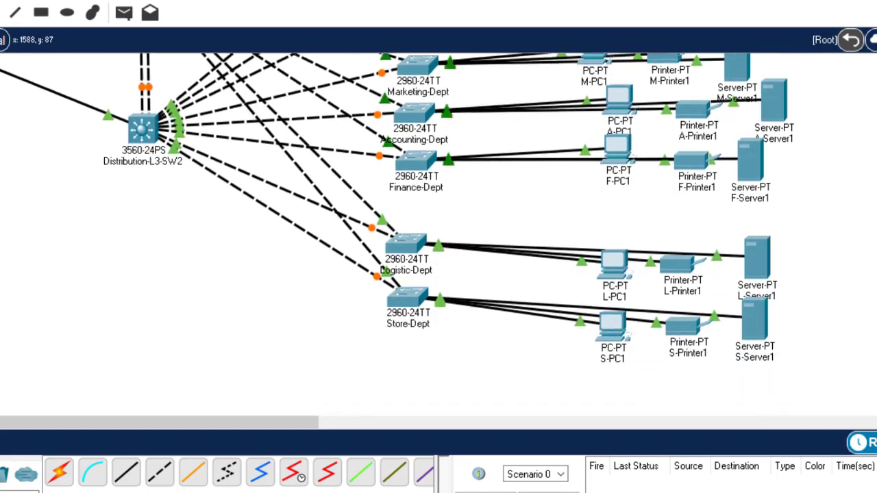
scroll(397, 233, "up", 4)
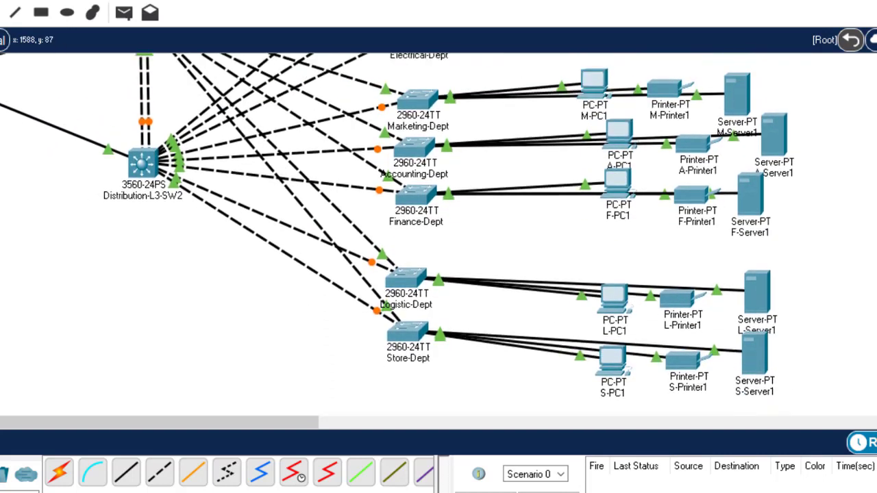
scroll(397, 233, "down", 4)
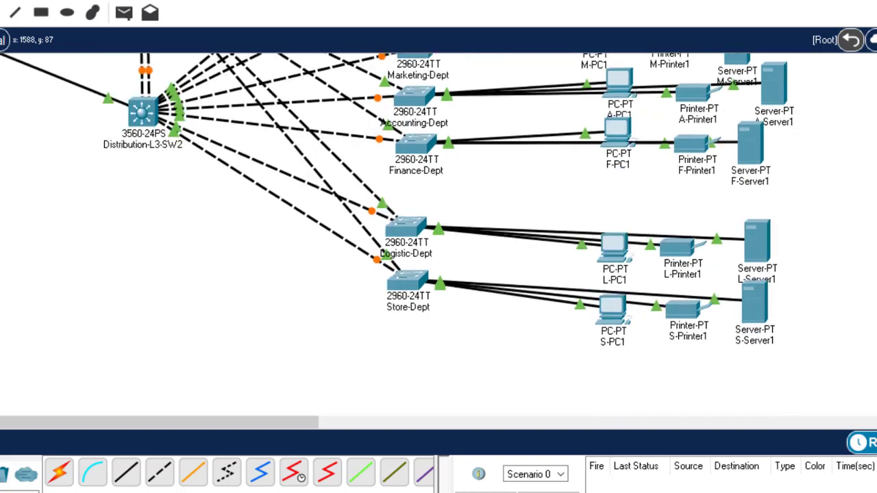
scroll(397, 233, "up", 2)
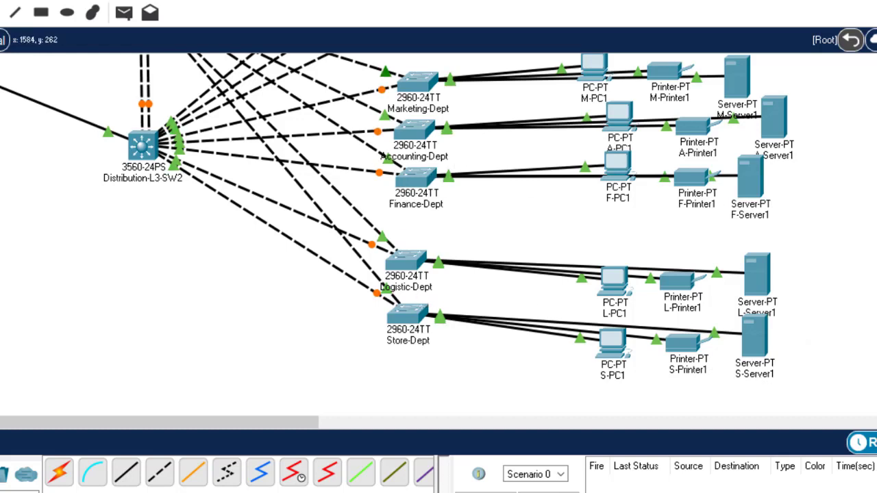
scroll(398, 234, "up", 3)
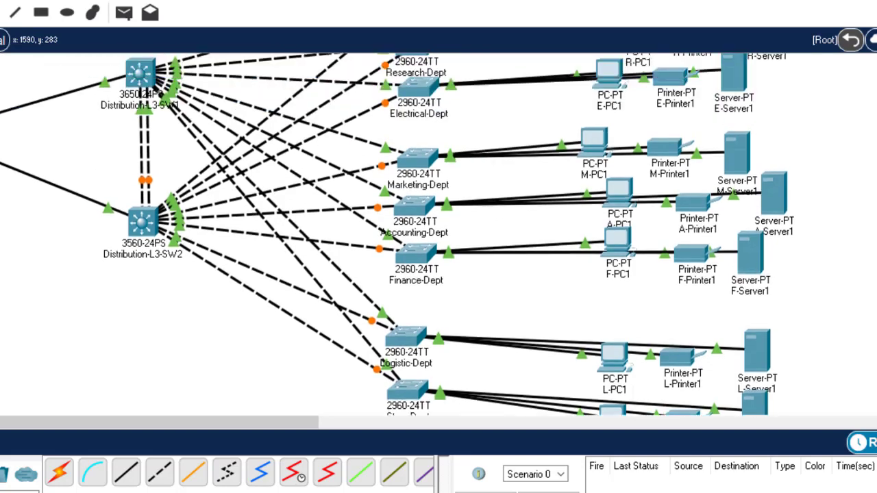
scroll(398, 234, "down", 2)
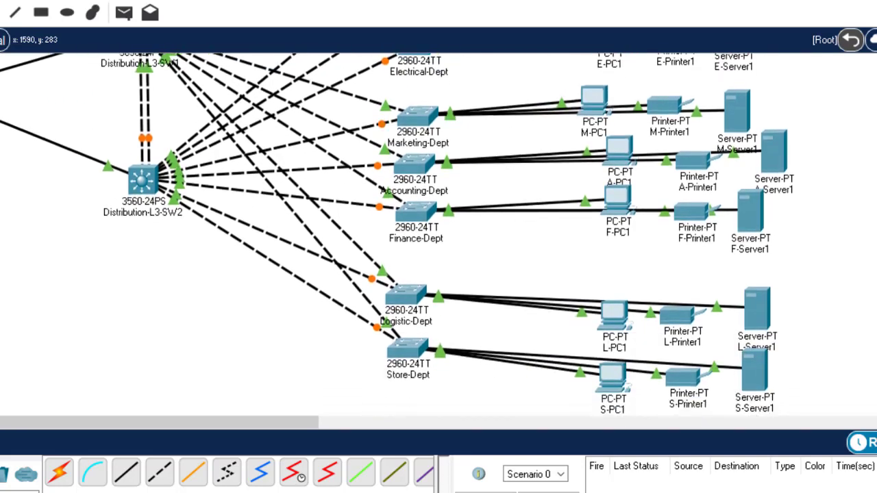
scroll(398, 235, "up", 3)
scroll(397, 234, "down", 4)
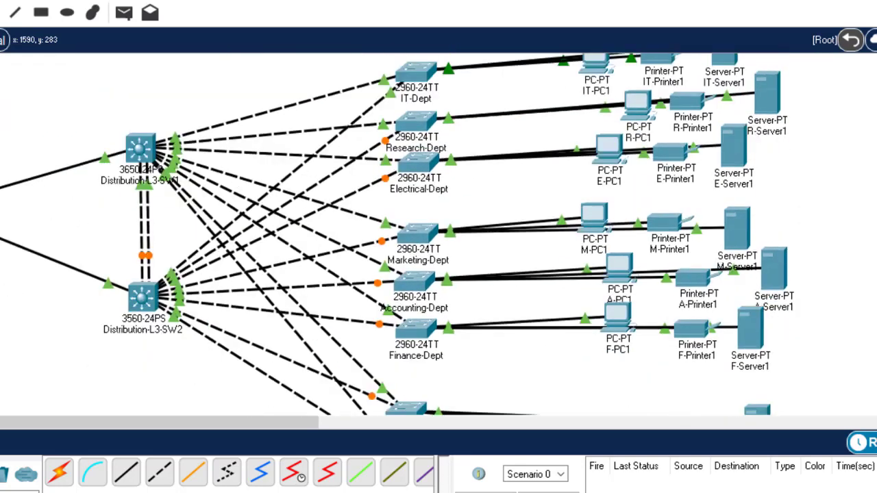
scroll(398, 235, "up", 1)
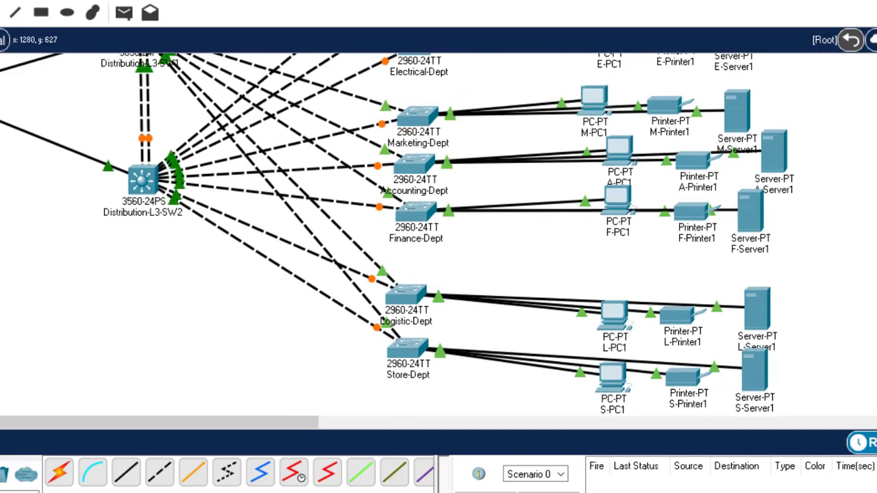
key("alt+Tab")
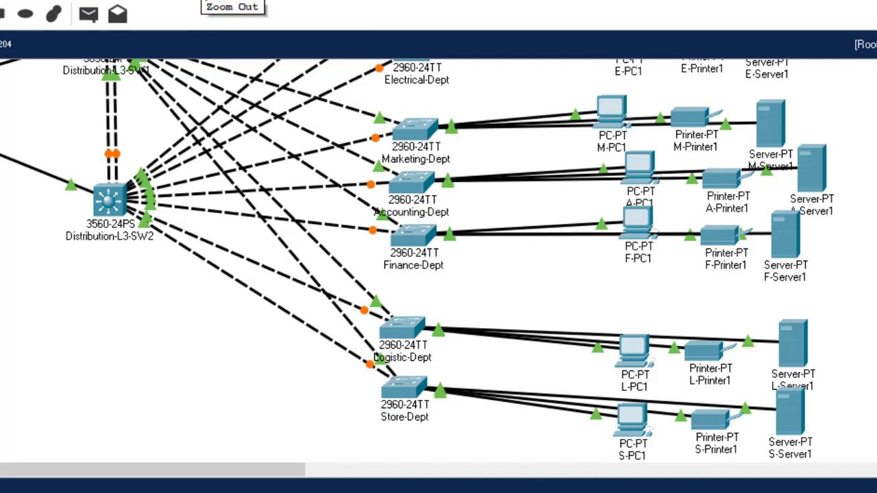
- Choose the rectangle drawing shape for the topology and set its outline color to #6090ff
left_click(205, 0)
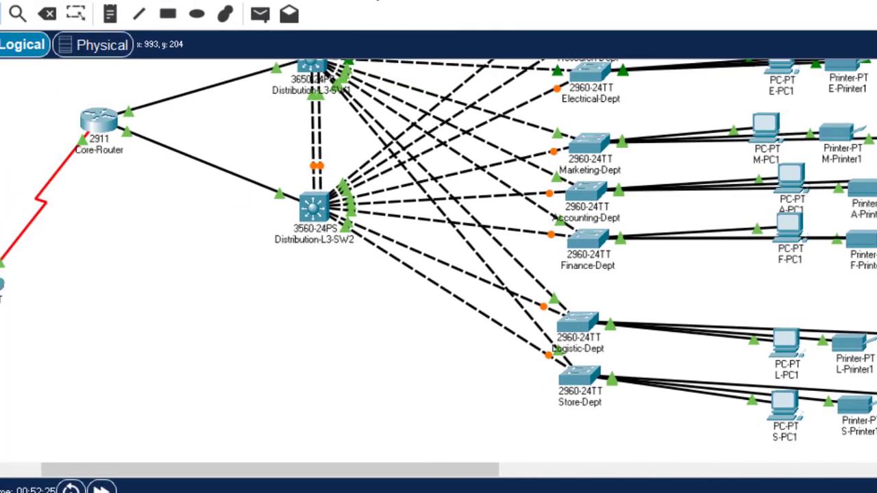
left_click(377, 1)
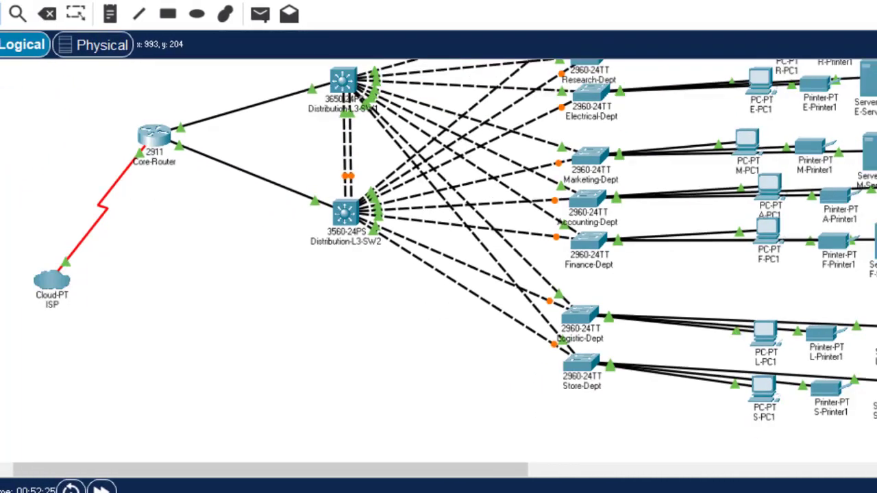
left_click(377, 1)
left_click(378, 1)
left_click(378, 1)
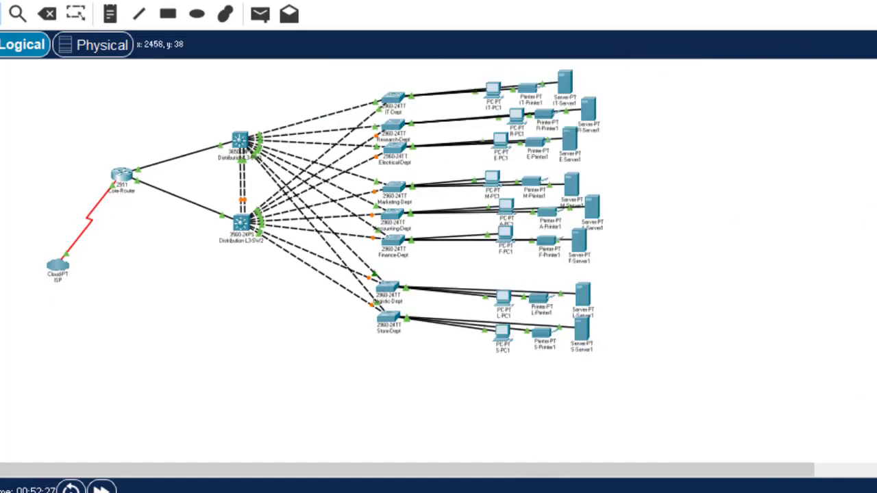
left_click(320, 1)
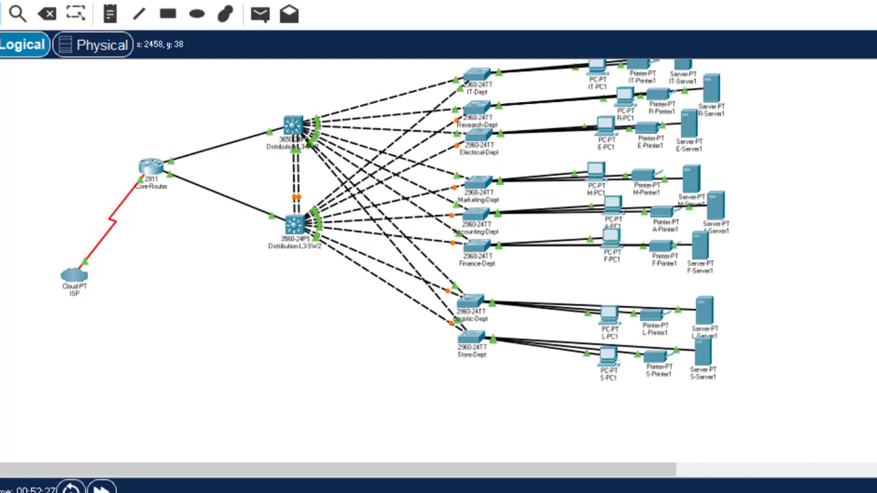
scroll(438, 260, "up", 1)
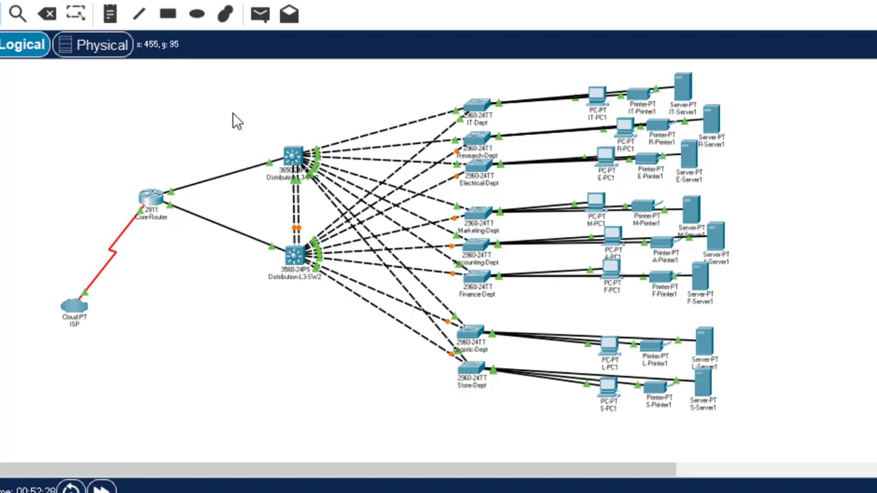
left_click(169, 15)
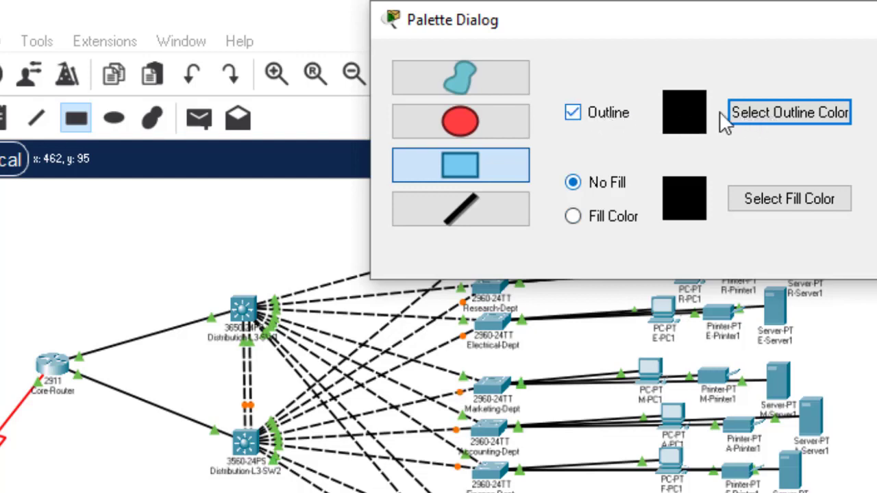
left_click(791, 116)
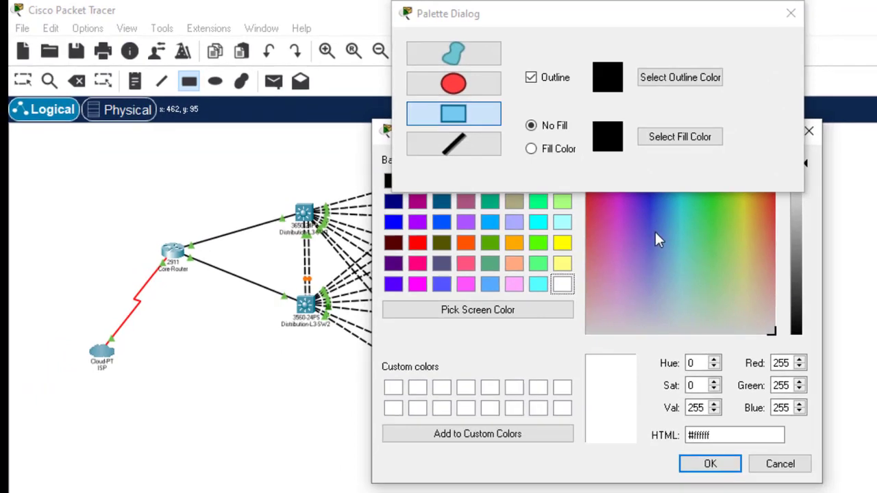
left_click(658, 228)
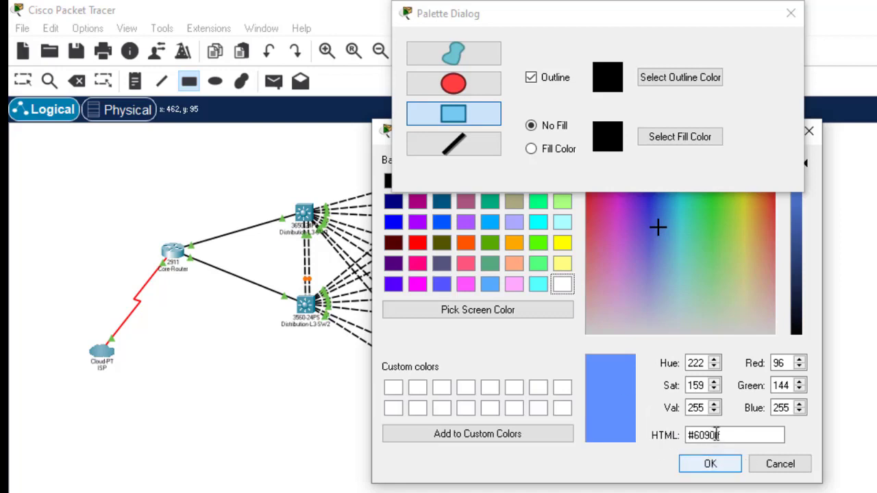
left_click(684, 435)
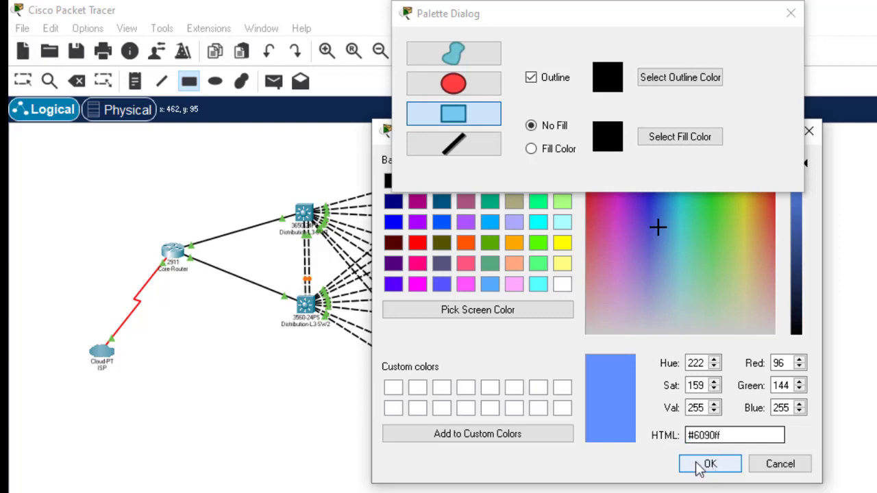
left_click(711, 465)
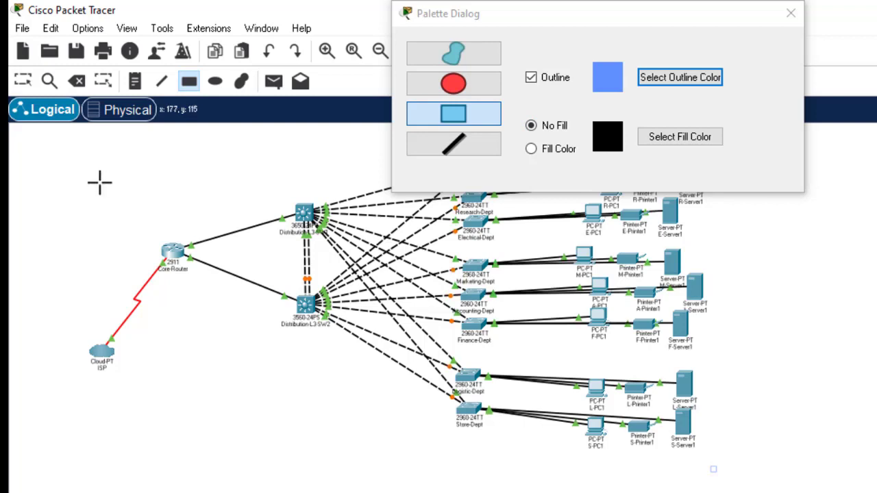
- Draw one rectangle around Core-Router and a taller one around the two distribution switches
left_click_drag(109, 186, 125, 203)
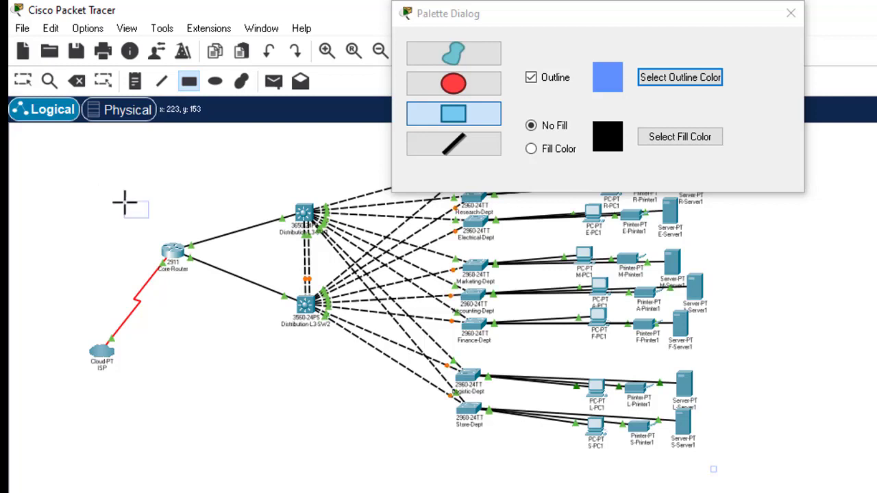
mouse_move(125, 202)
left_mouse_down()
mouse_move(169, 221)
mouse_move(213, 313)
left_mouse_up()
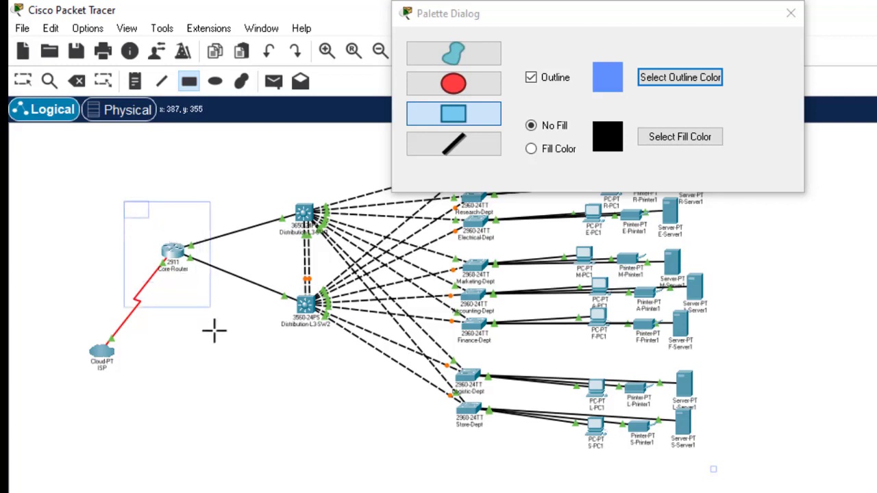
left_click_drag(230, 364, 257, 361)
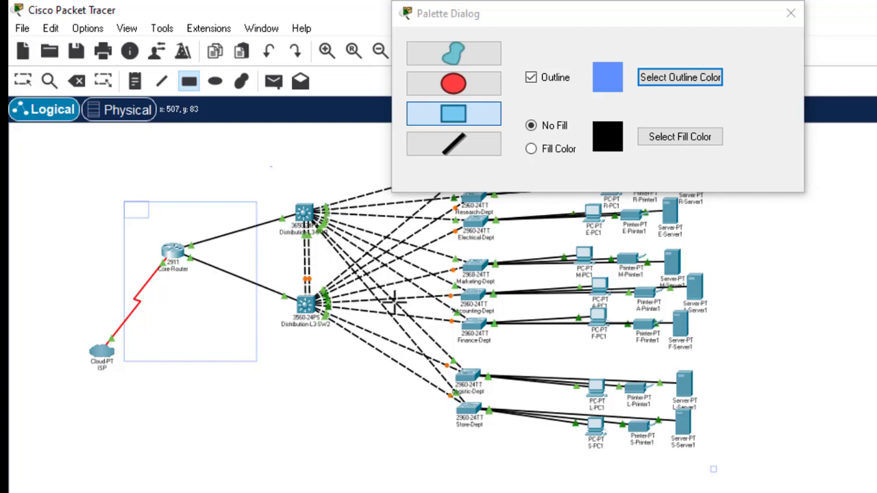
left_click_drag(391, 299, 423, 433)
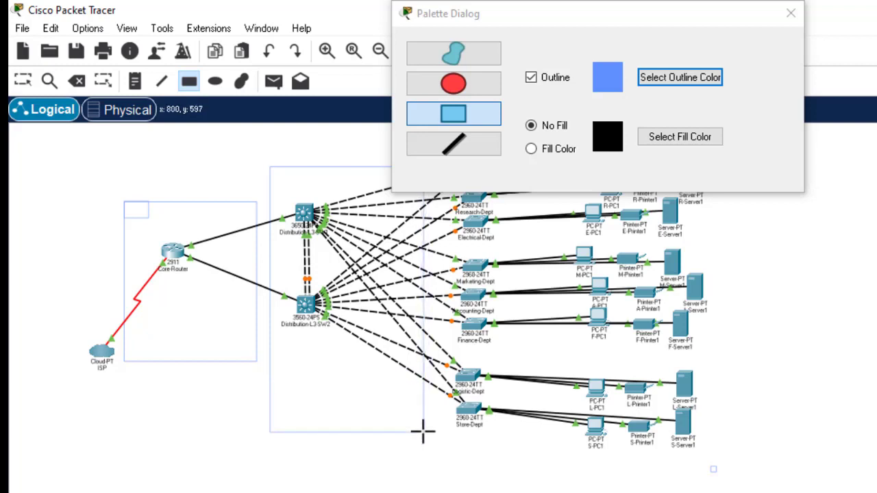
- Draw a large rectangle enclosing all department switches with their PCs, printers and servers, and finish shape drawing
left_click_drag(665, 13, 164, 305)
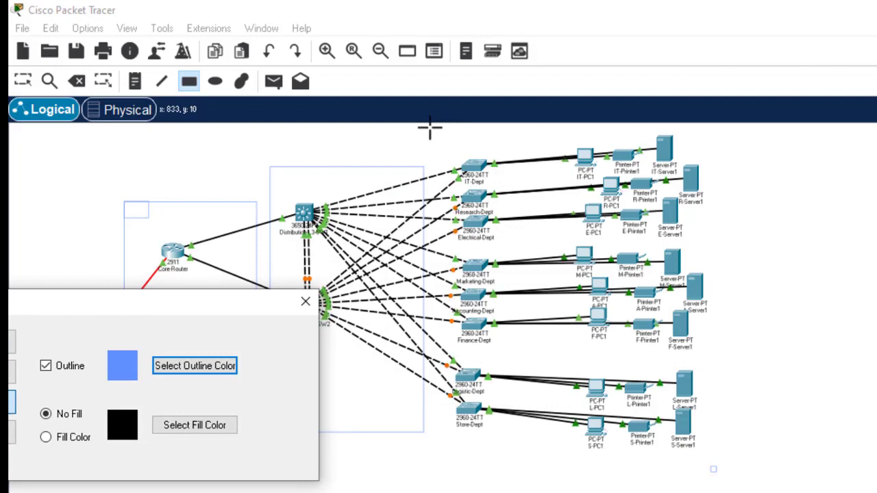
left_click_drag(431, 128, 699, 295)
left_click_drag(759, 401, 768, 492)
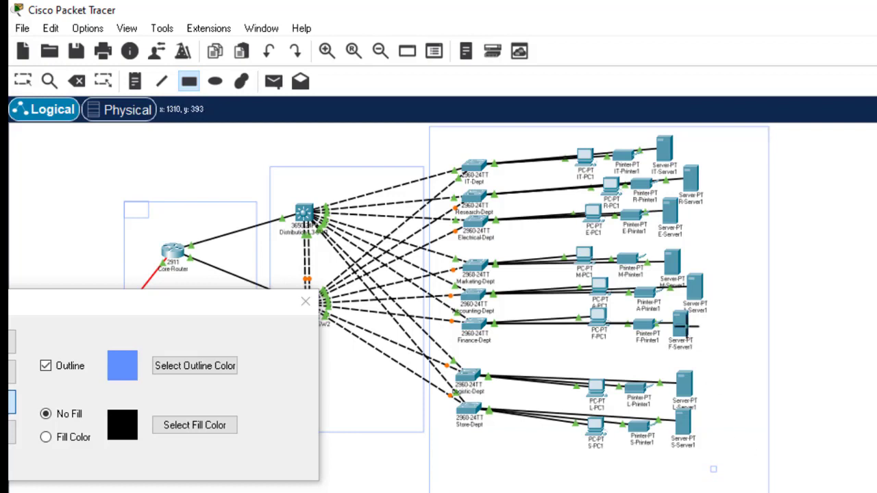
left_click(305, 302)
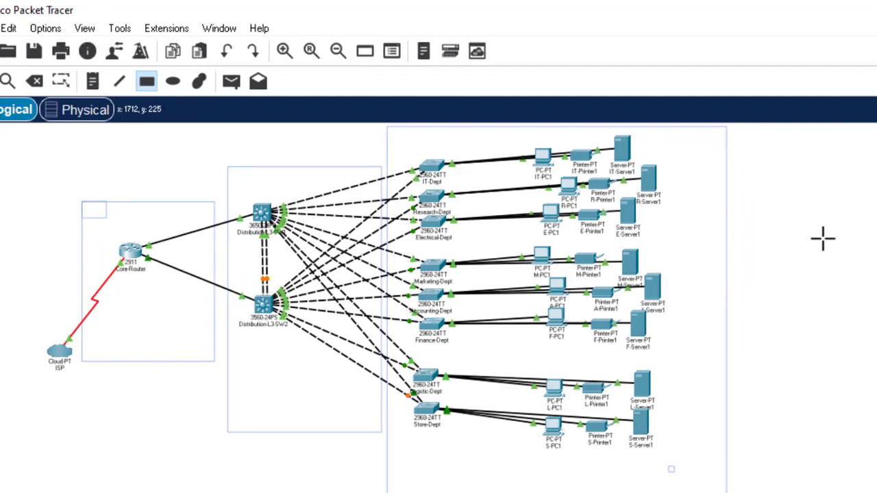
key("Escape")
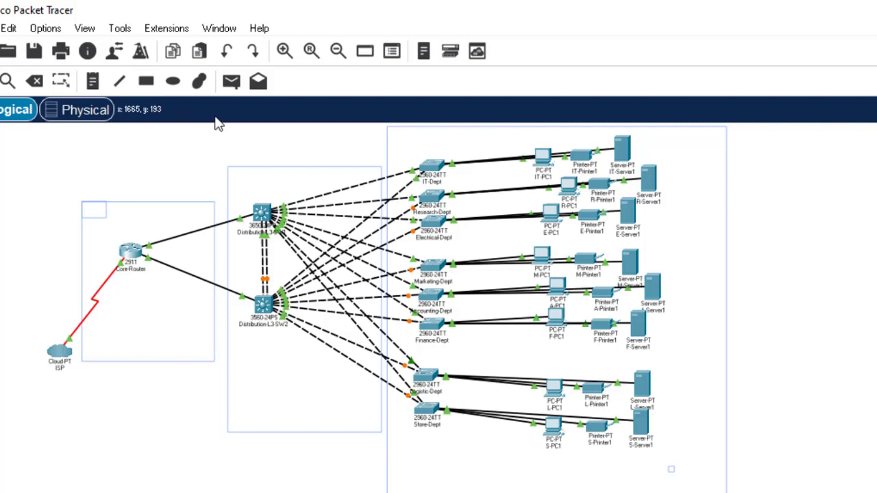
- Place the note CORE LAYER inside the rectangle around Core-Router
left_click(93, 81)
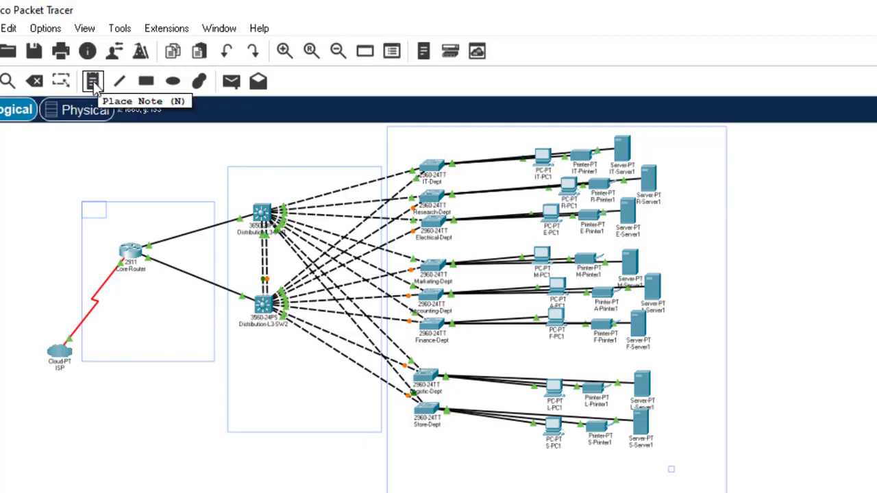
left_click(147, 214)
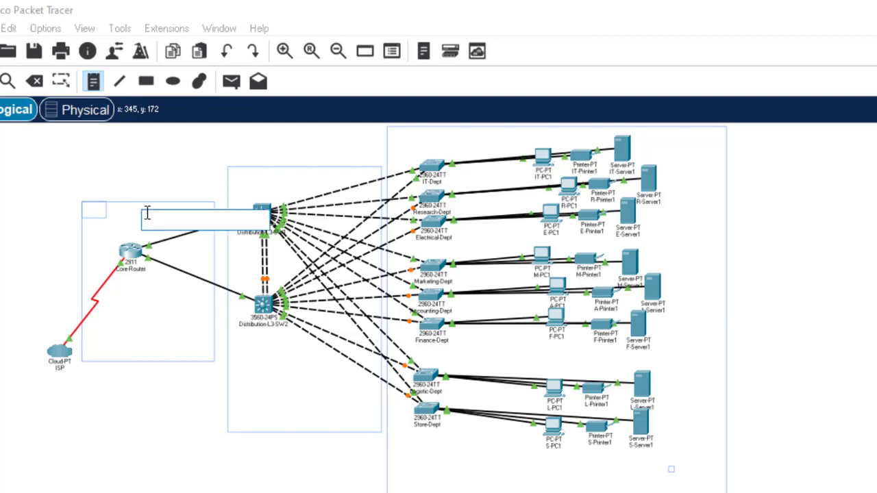
type("CORE")
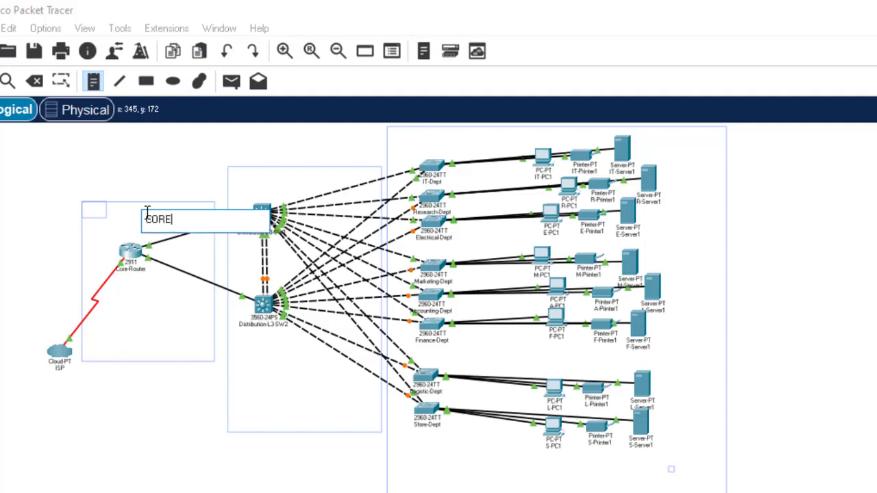
type(" LAYER")
- Place the note DISTRIBUTION LAYER above the distribution switches and ACCESS LAYER inside the department rectangle's upper edge
left_click(279, 174)
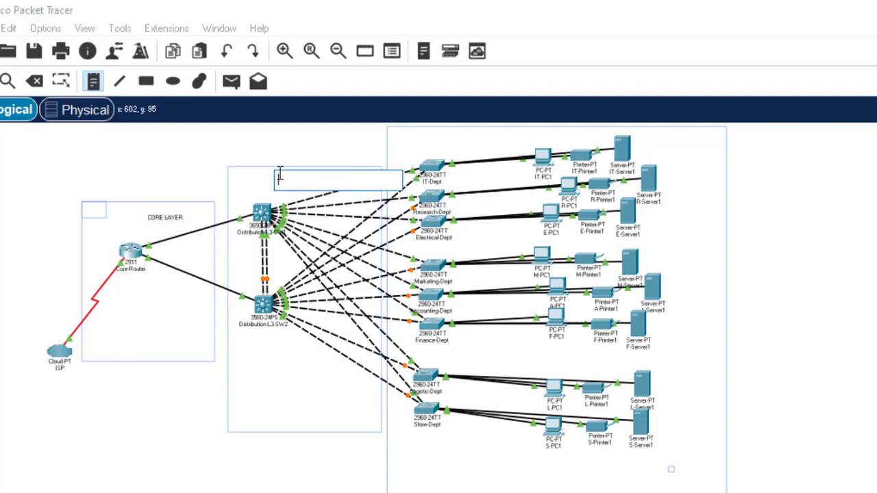
type("DISTRIBUTION")
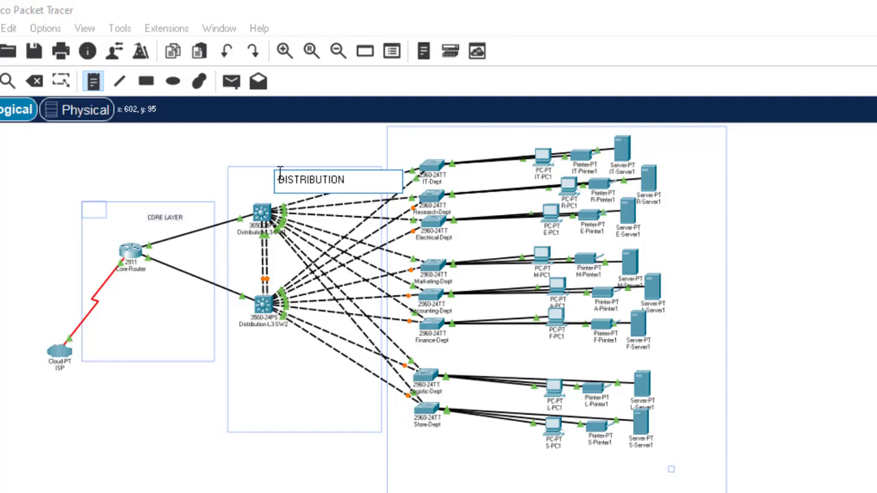
type(" LAYER")
left_click(509, 137)
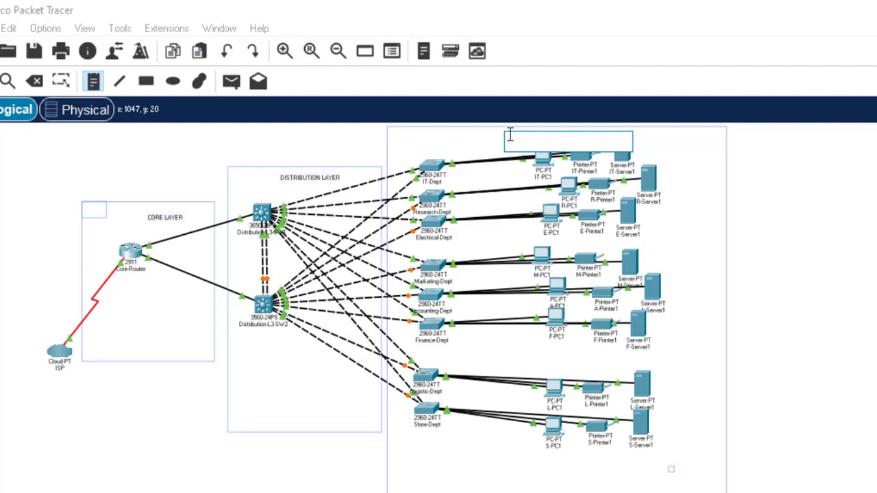
type("ACCESS LAYER")
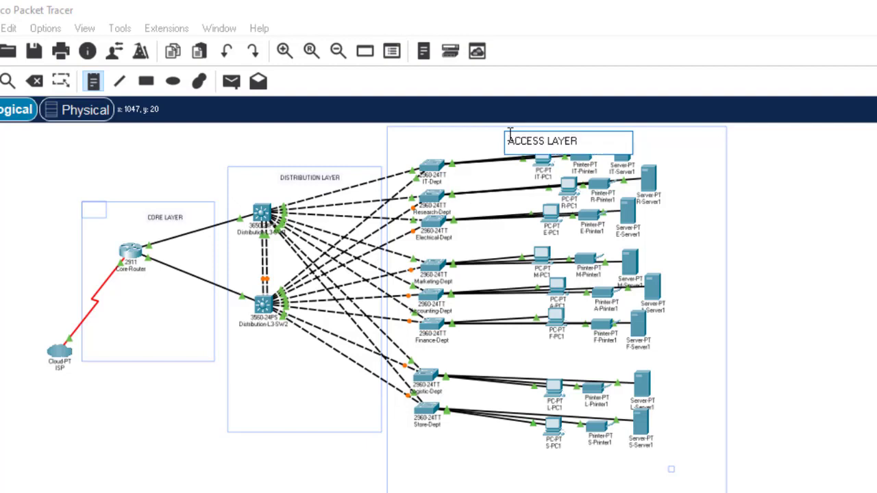
left_click(810, 196)
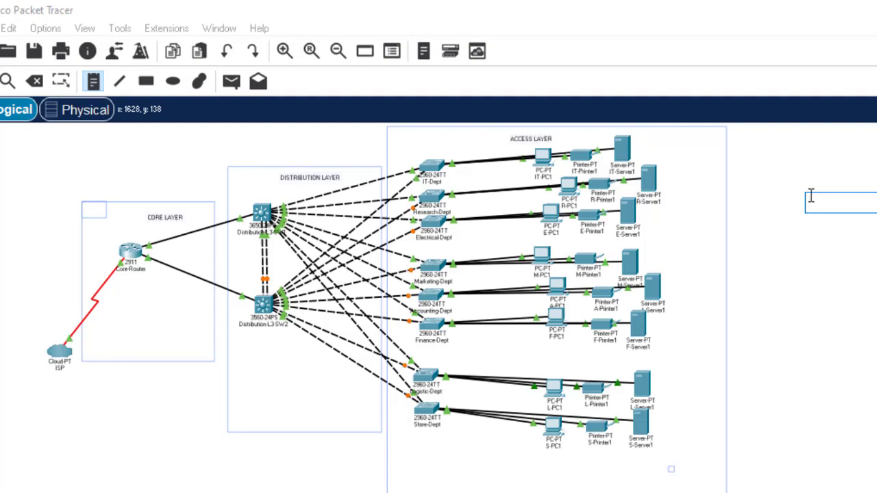
key("Escape")
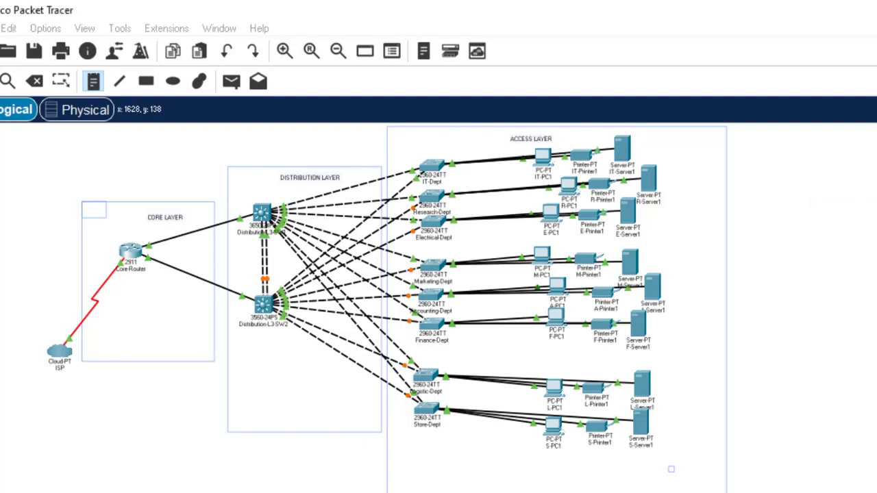
key("Escape")
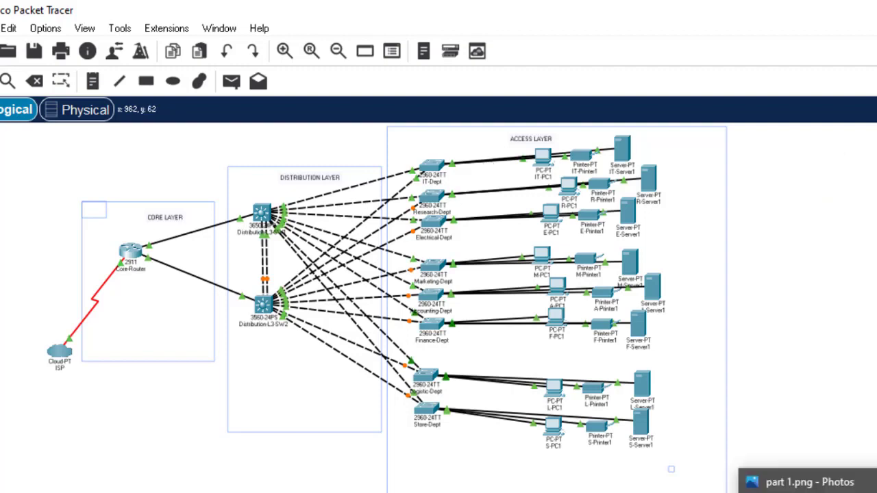
- Check the floor grouping in the reference image part 1.png and move the ACCESS LAYER note up to its rectangle's upper edge
left_click(828, 492)
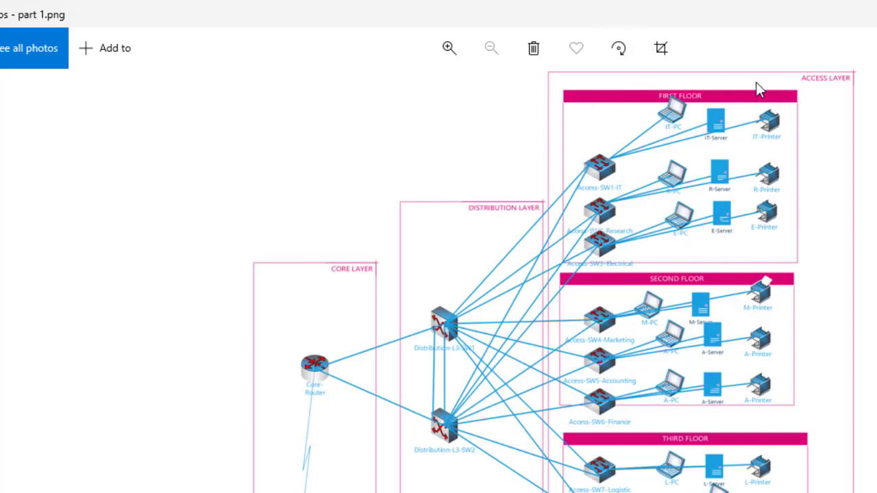
key("alt+Tab")
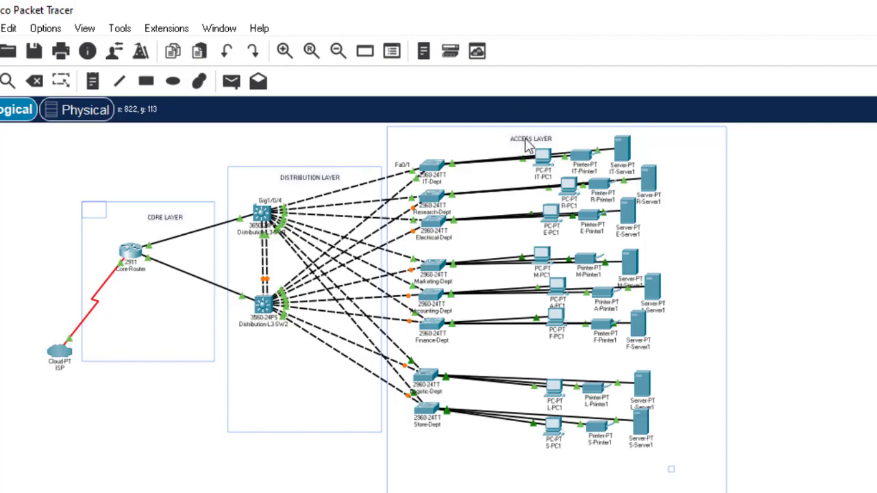
left_click_drag(526, 140, 508, 132)
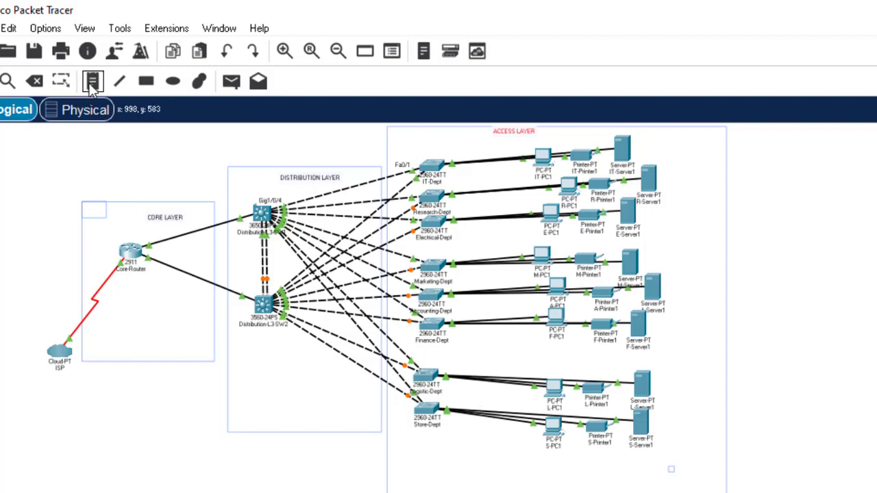
- Choose the rectangle drawing shape again and set its outline color to #ff8e62
left_click(146, 82)
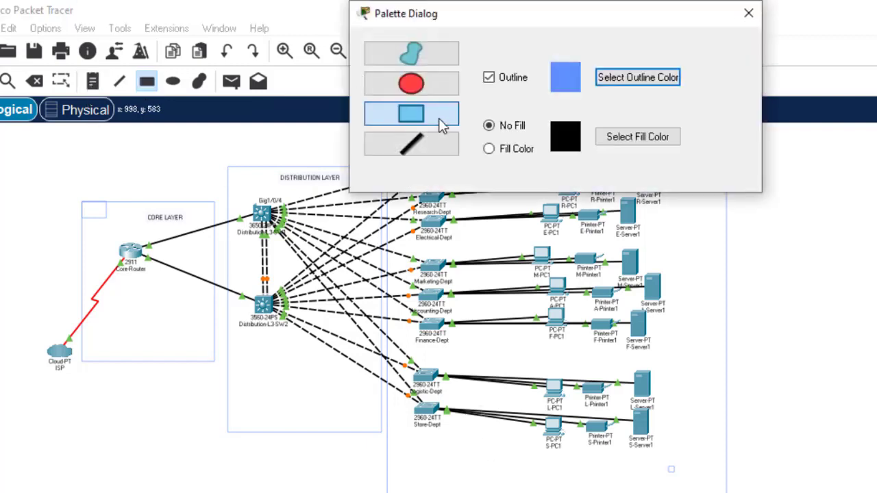
left_click(620, 79)
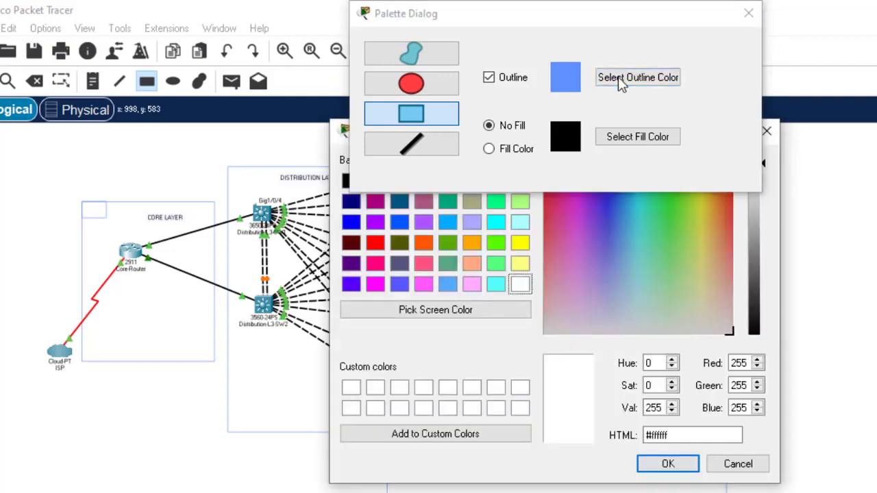
left_click(724, 231)
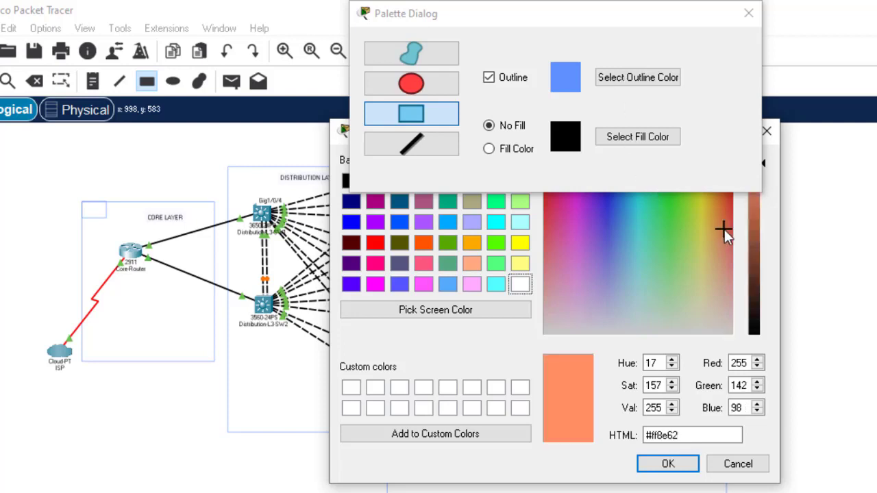
left_click(669, 465)
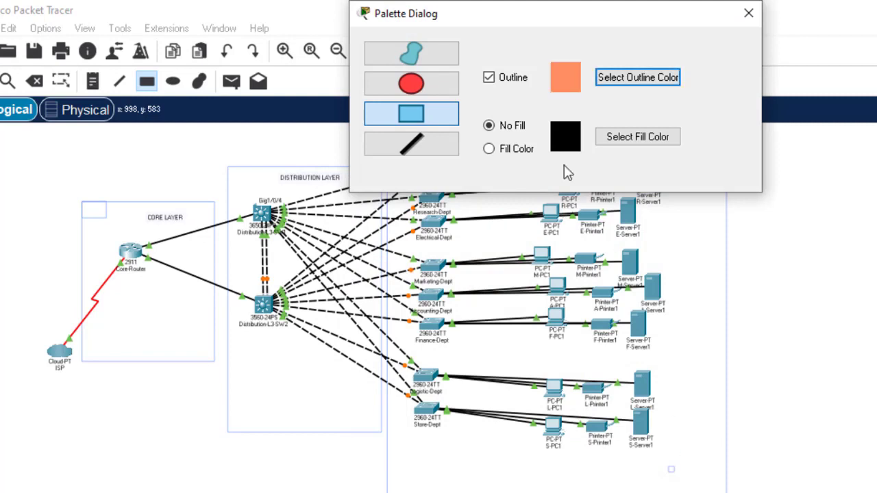
- Draw an orange rectangle around the IT, Research and Electrical departments with their end devices
left_click_drag(603, 15, 876, 171)
left_click_drag(876, 222, 876, 255)
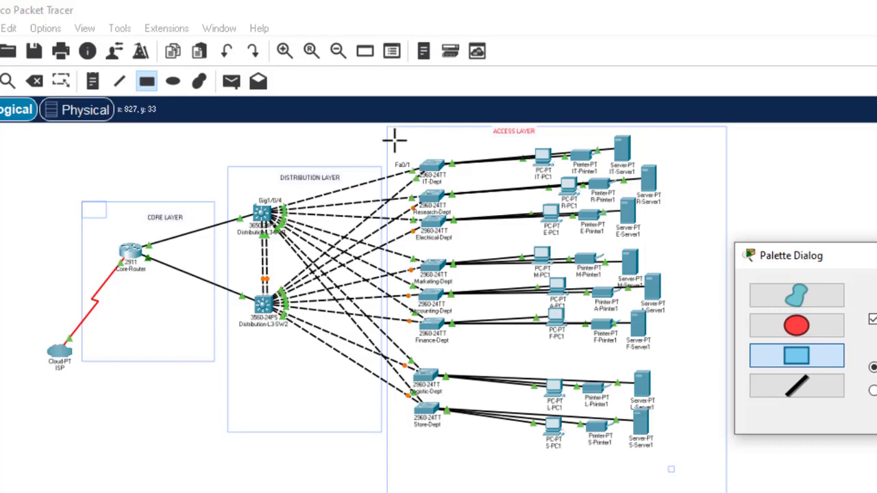
left_click_drag(394, 141, 597, 219)
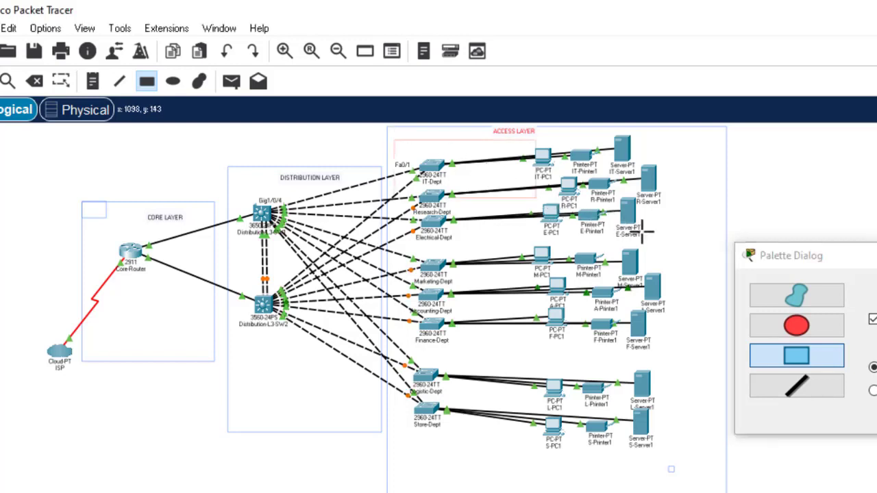
left_click_drag(664, 231, 702, 228)
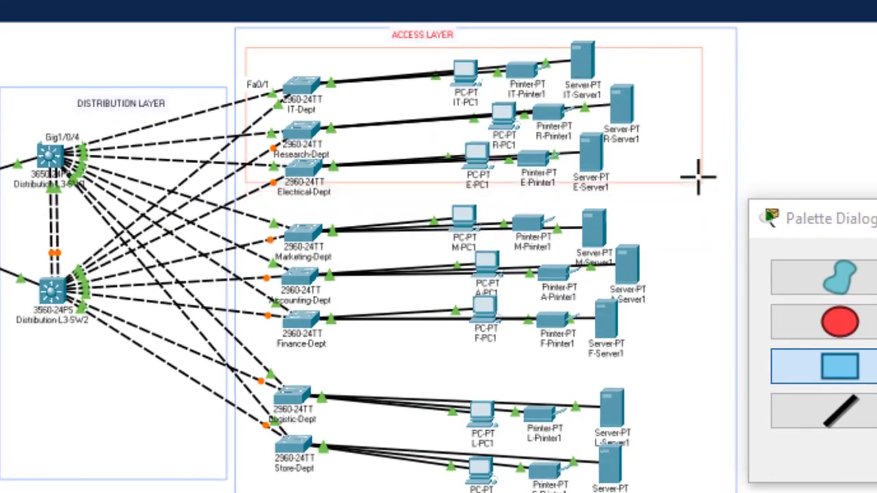
mouse_move(699, 179)
left_mouse_down()
mouse_move(700, 200)
mouse_move(696, 192)
left_mouse_up()
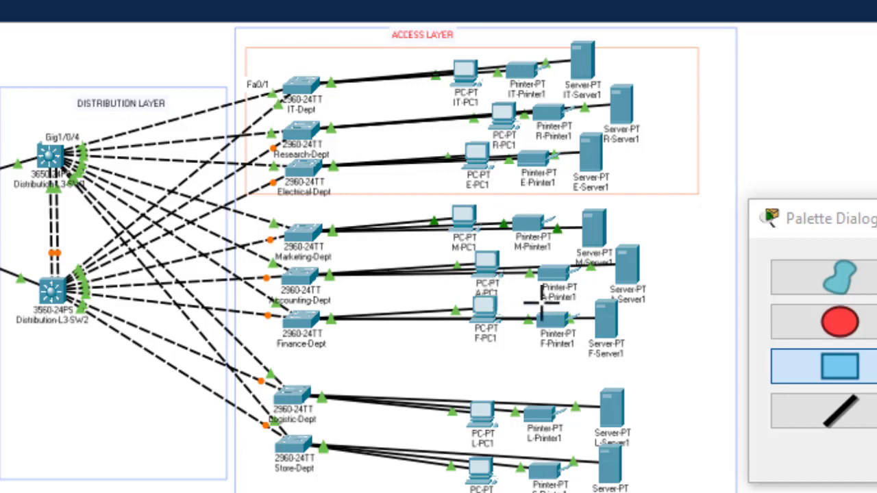
- Draw two more orange rectangles, one around the Marketing, Accounting and Finance departments and one around Logistic and Store
left_click_drag(541, 302, 697, 356)
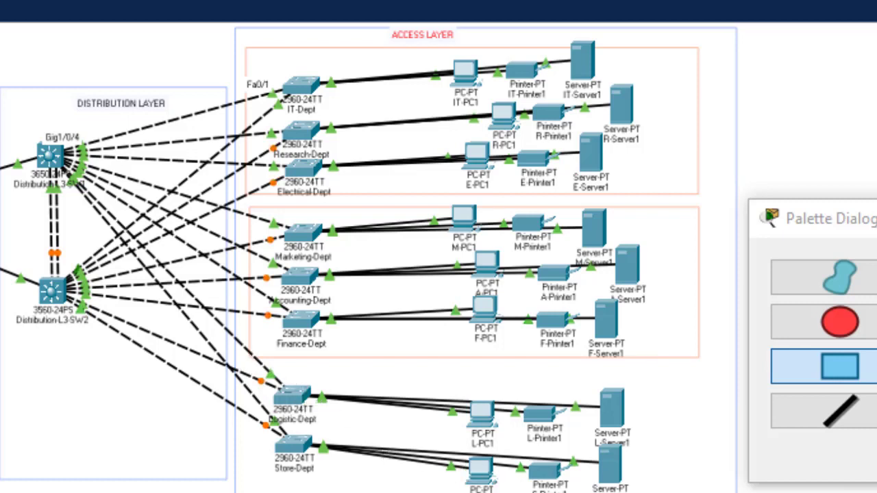
left_click_drag(253, 368, 697, 484)
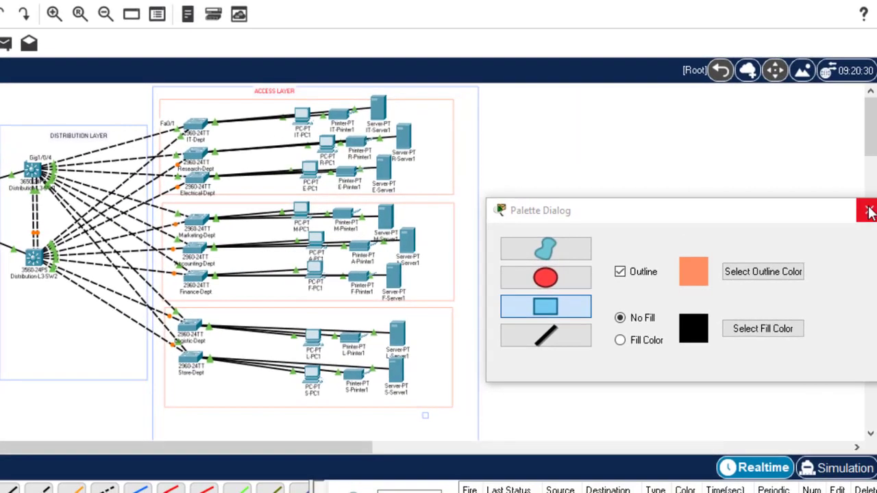
left_click(867, 210)
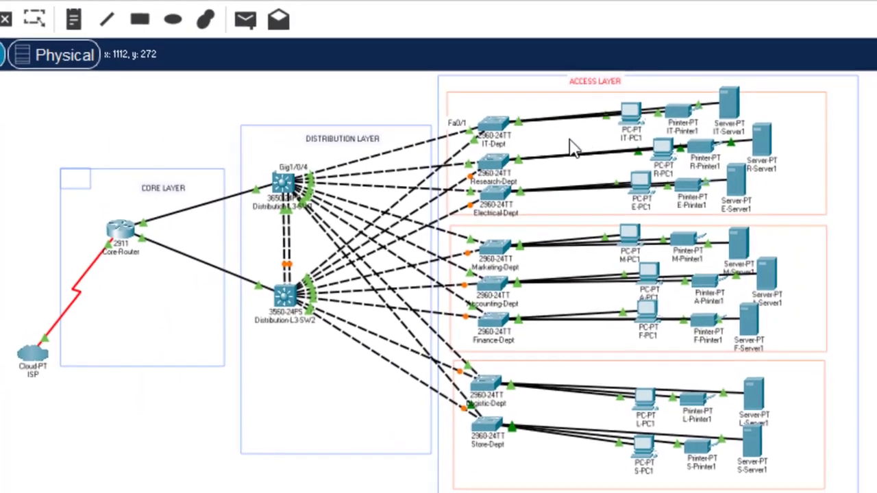
- Add a FIRST FLOOR text note inside the rectangle around the IT, Research and Electrical departments
left_click(73, 29)
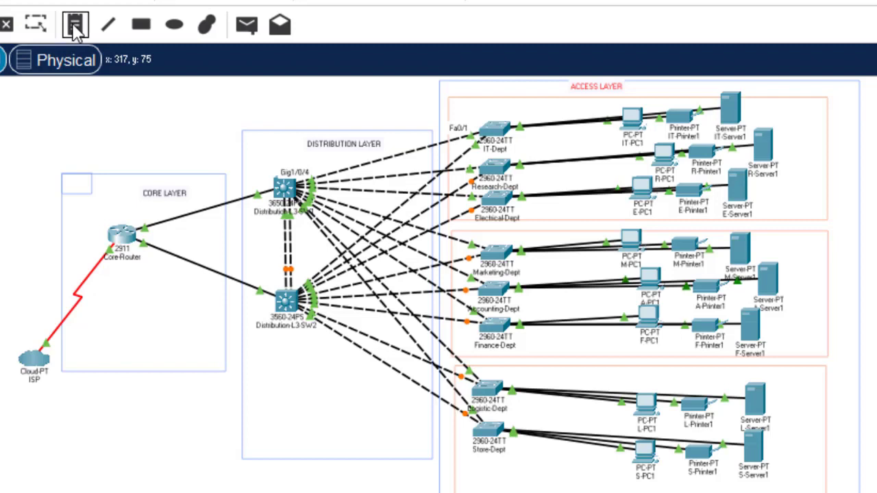
left_click(550, 109)
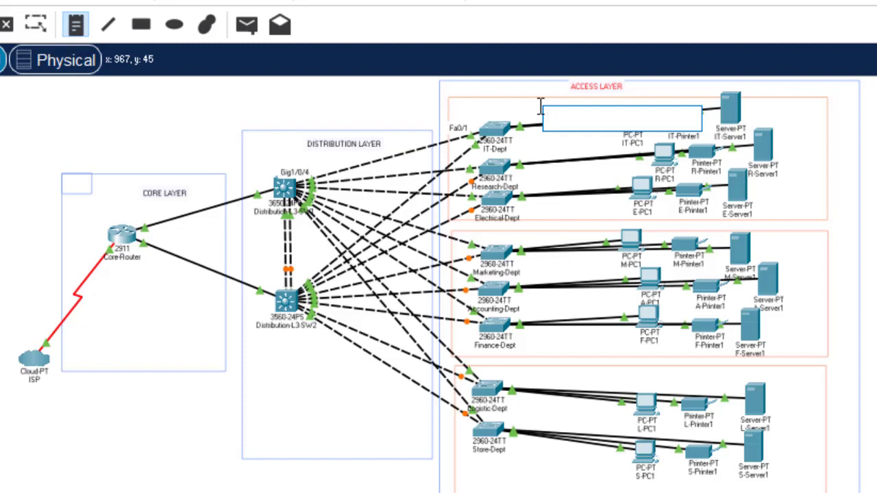
type("FIRST")
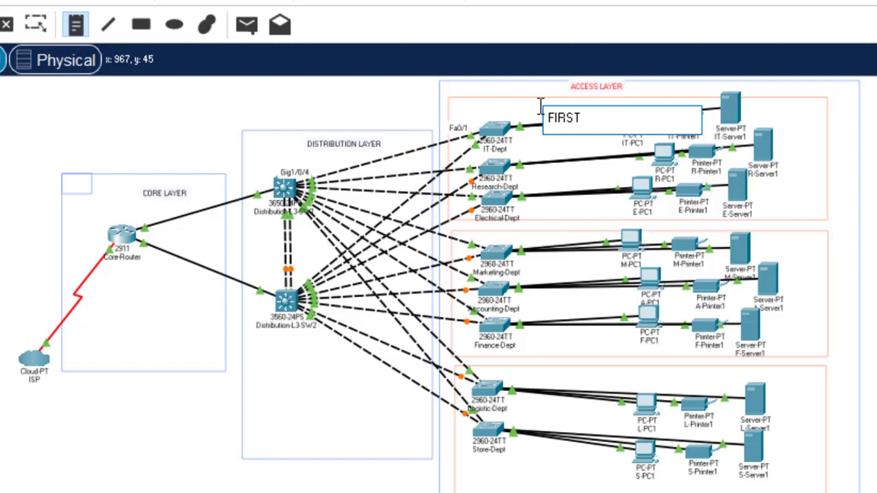
type(" FLOOR")
- Add a SECOND FLOOR note in the Marketing, Accounting and Finance rectangle and a THIRD FLOOR note in the Logistic and Store rectangle
left_click(525, 237)
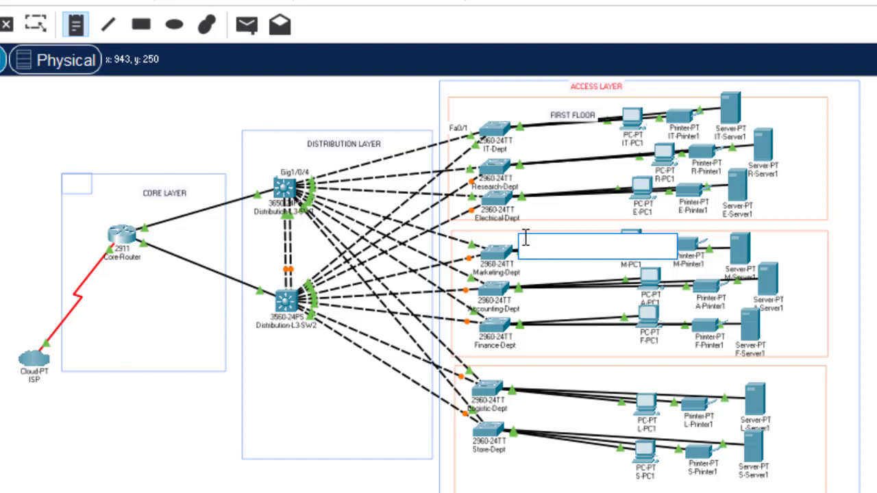
type("SECOND")
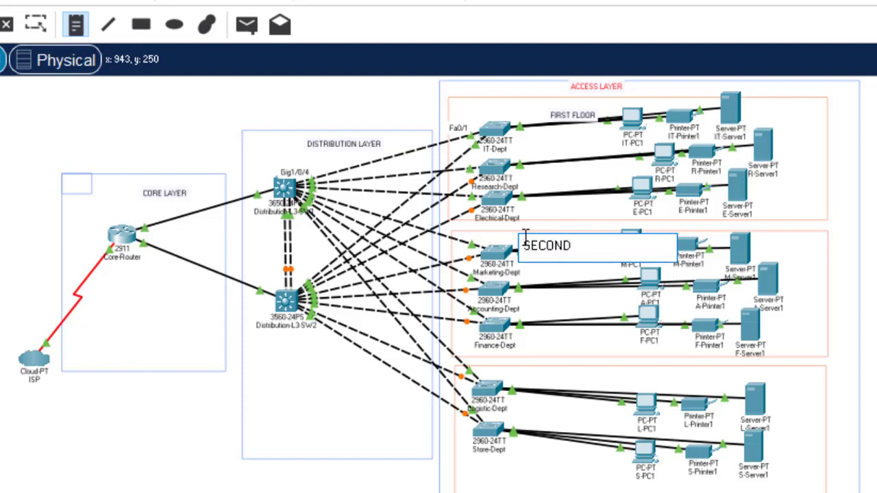
type(" FLO")
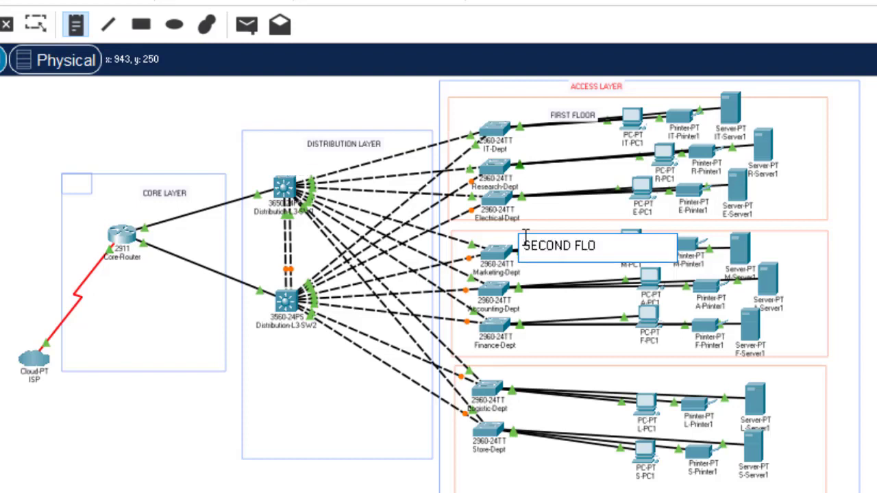
type("OR")
left_click(551, 374)
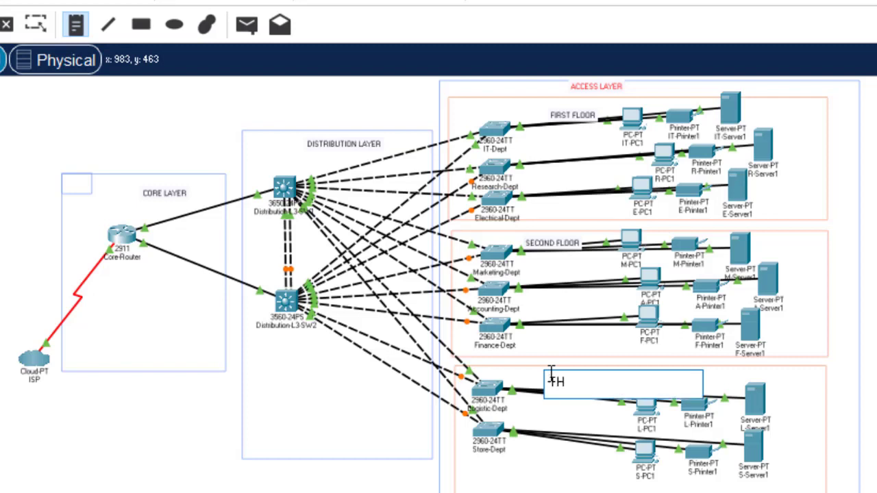
type("THIRD FLOOR")
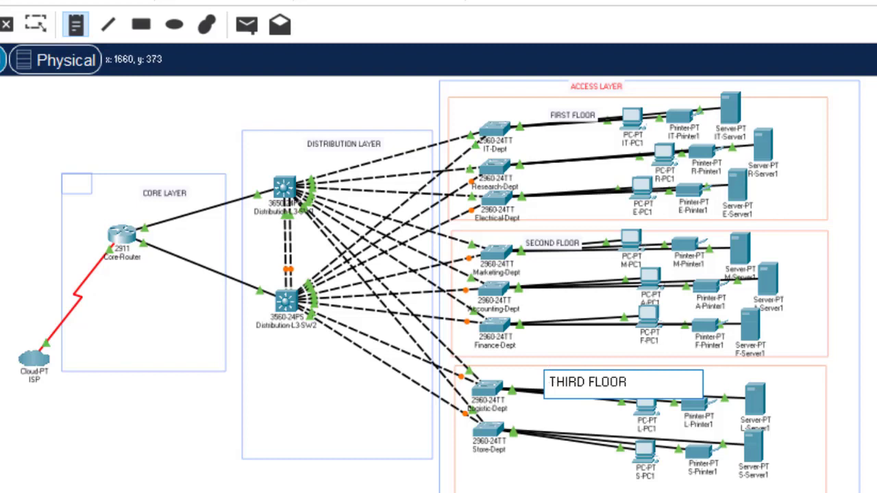
key("Return")
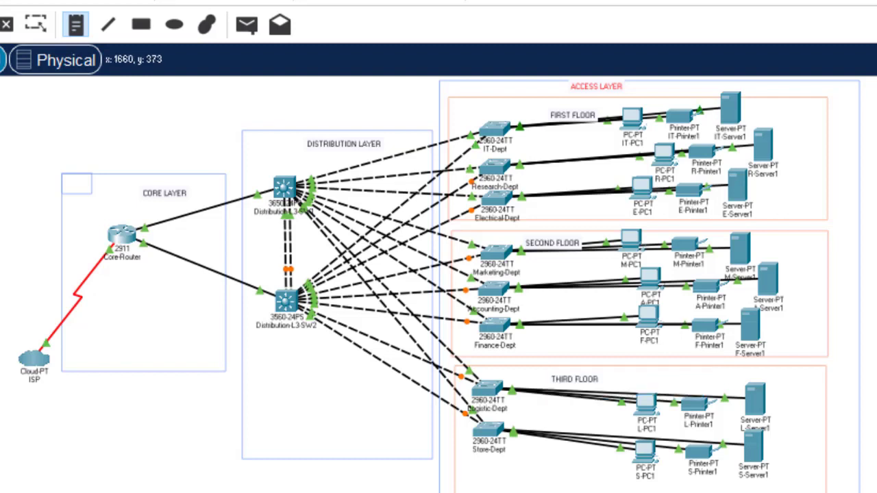
key("Escape")
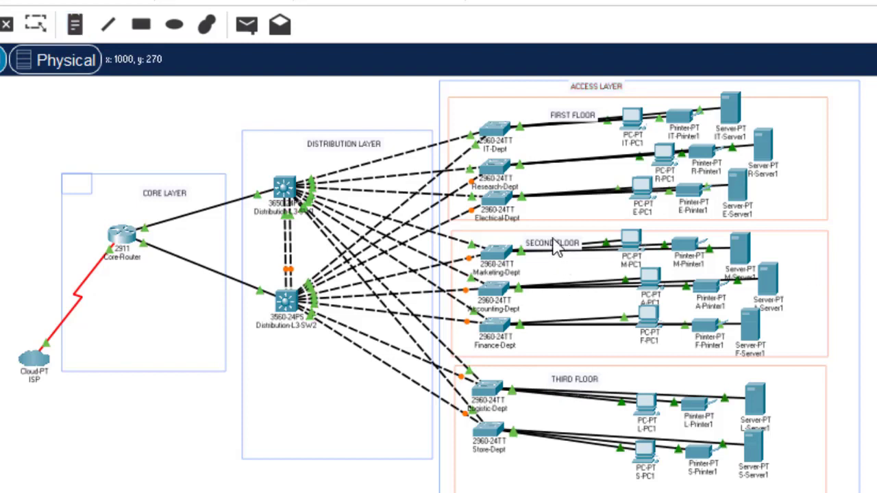
- Move the FIRST FLOOR, SECOND FLOOR and THIRD FLOOR notes up onto the upper edges of their orange rectangles
left_click_drag(554, 236, 550, 228)
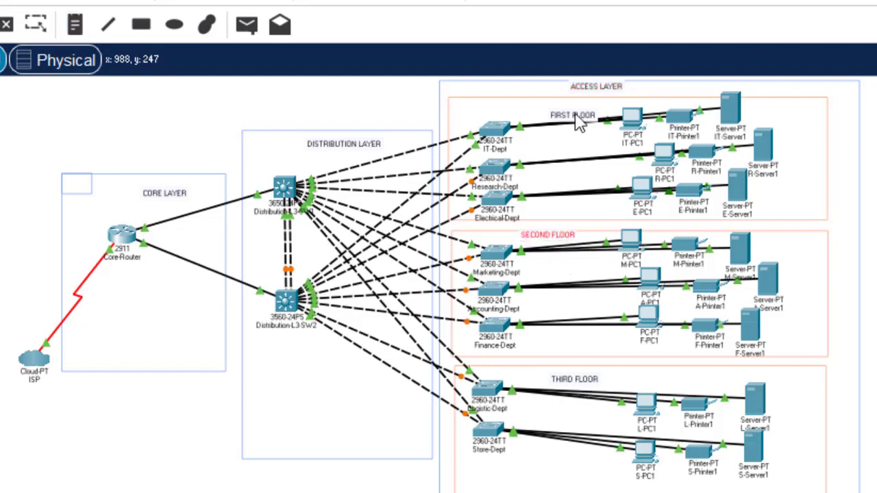
left_click_drag(564, 107, 552, 96)
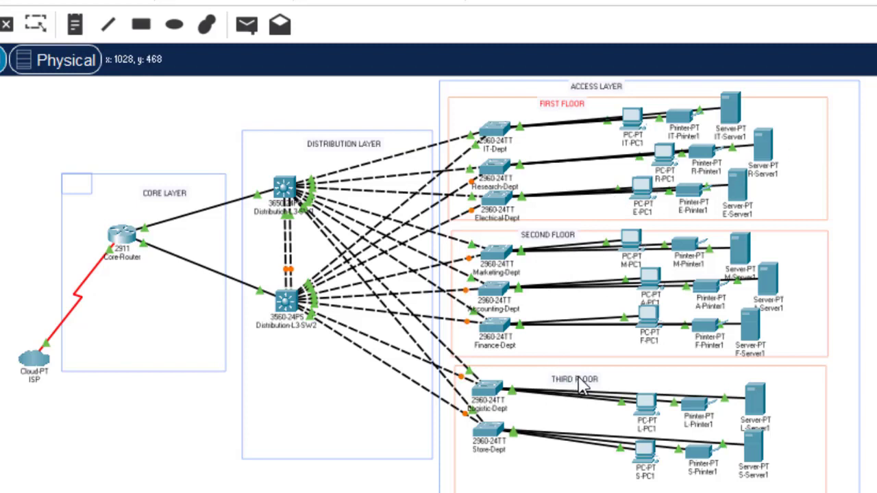
left_click_drag(573, 375, 564, 364)
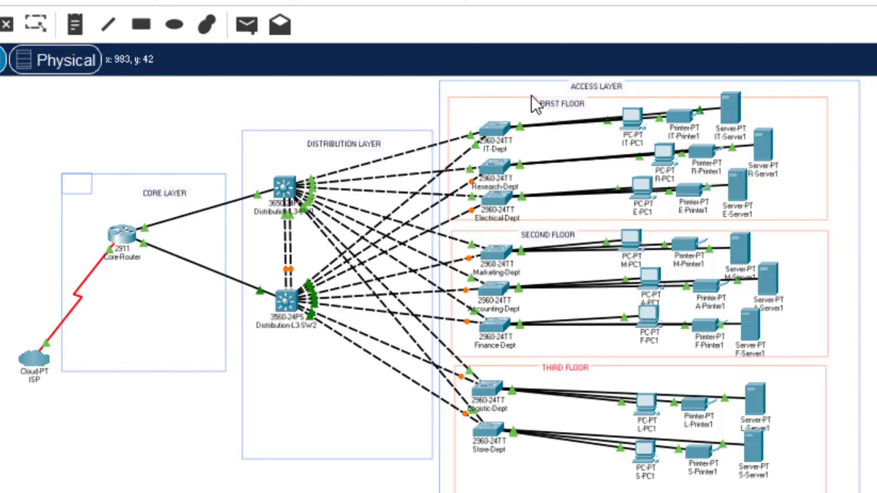
left_click_drag(538, 100, 532, 97)
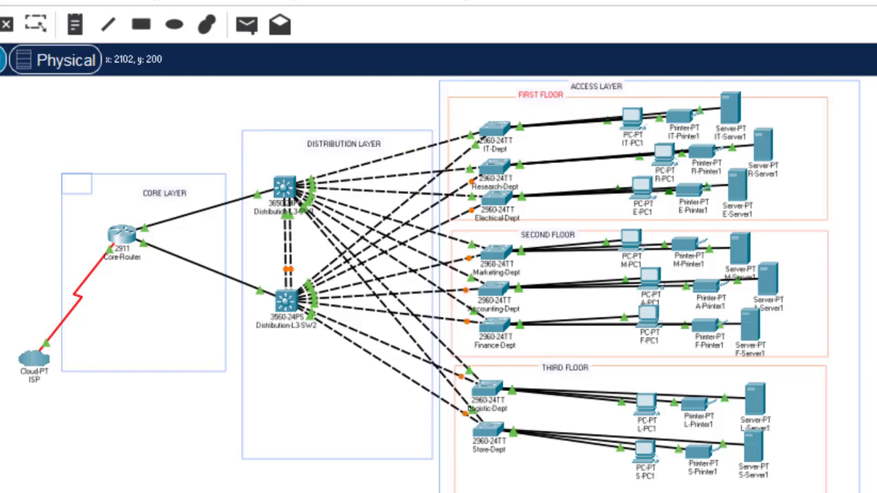
- Move the CORE LAYER and DISTRIBUTION LAYER notes up onto the upper edges of their blue rectangles
scroll(645, 131, "down", 1)
scroll(644, 130, "up", 1)
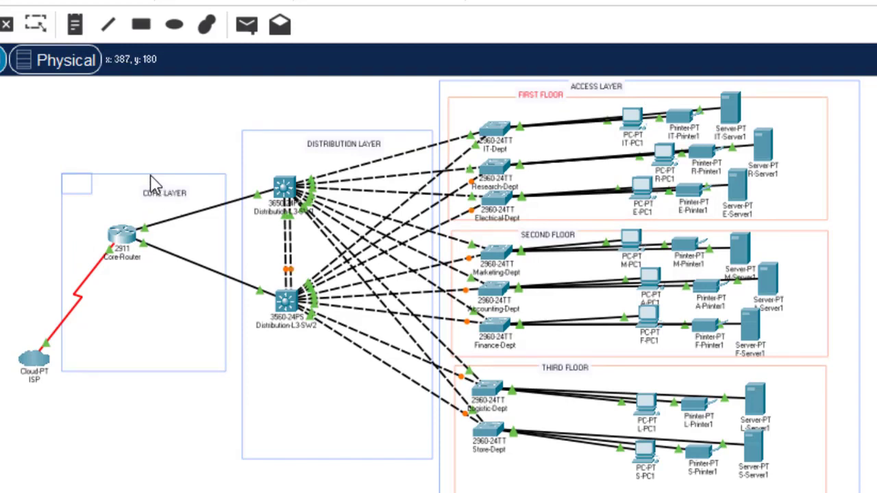
left_click_drag(154, 183, 139, 165)
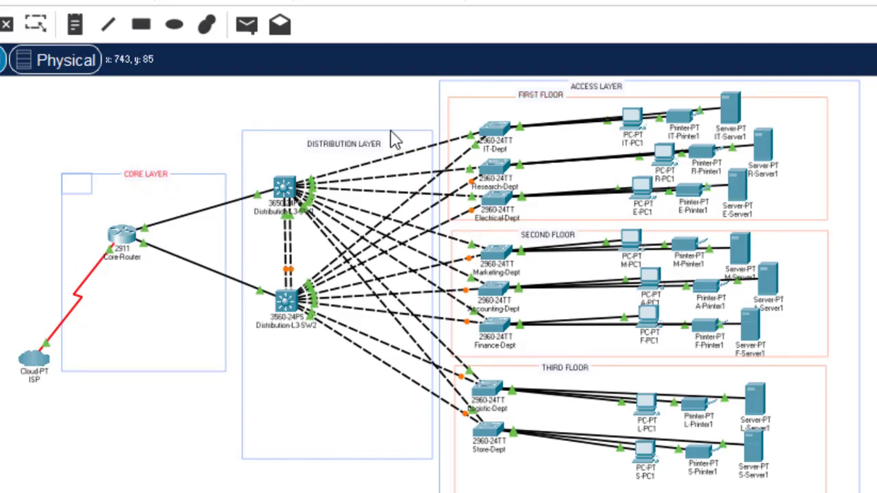
left_click(342, 133)
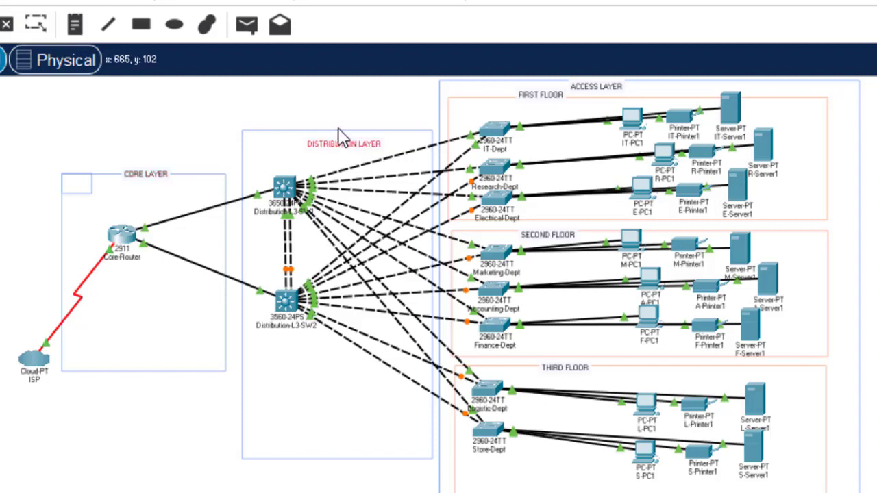
left_click_drag(338, 128, 330, 120)
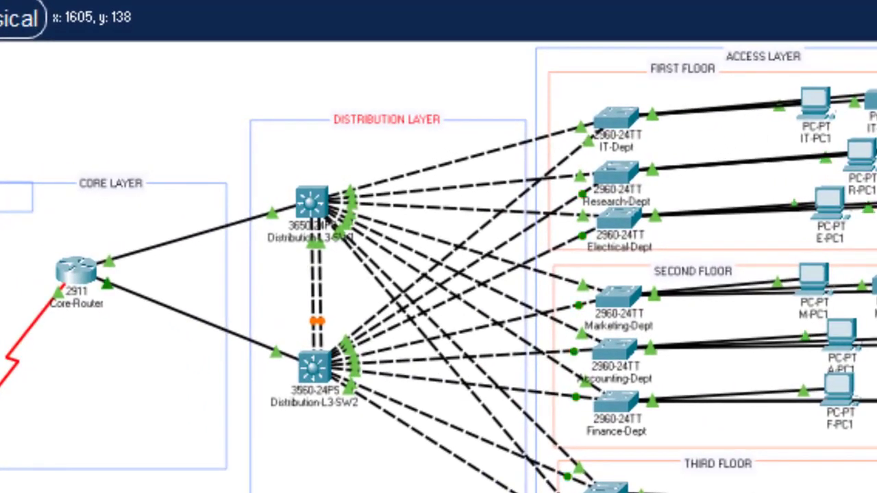
- Choose the rectangle drawing shape with a fill color enabled and set its outline color to black
scroll(439, 285, "down", 5)
scroll(438, 274, "up", 5)
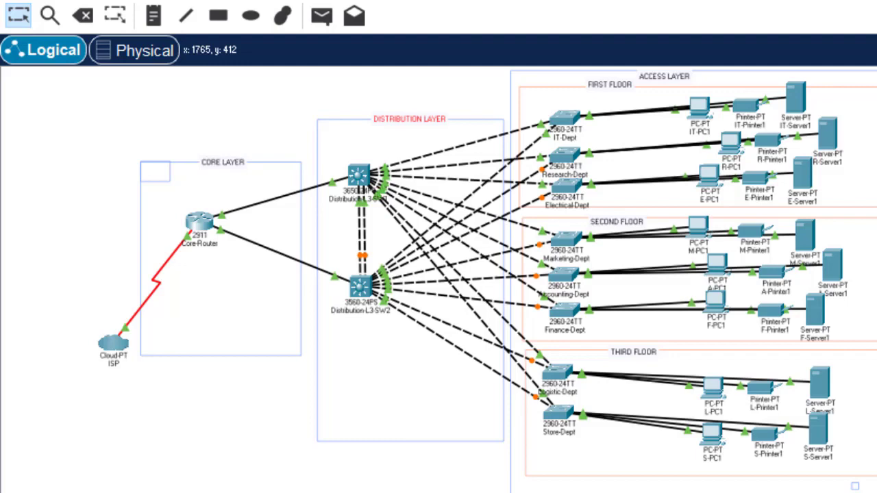
key("ctrl+i")
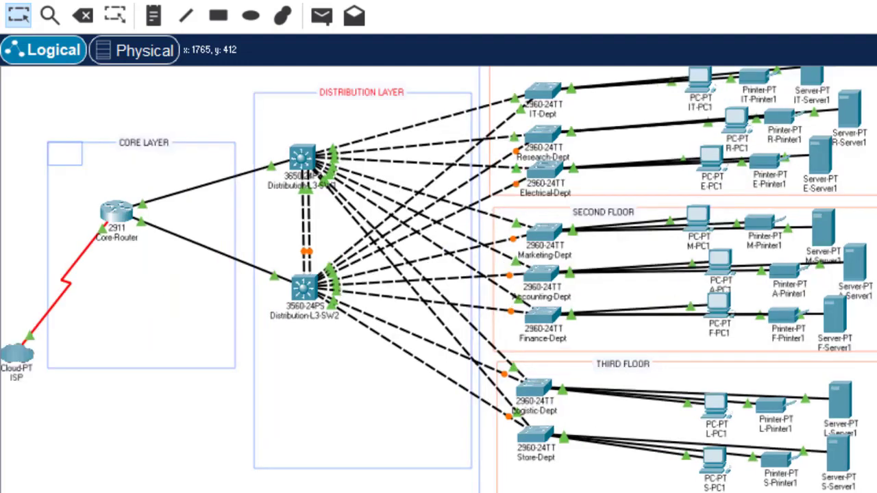
key("ctrl+i")
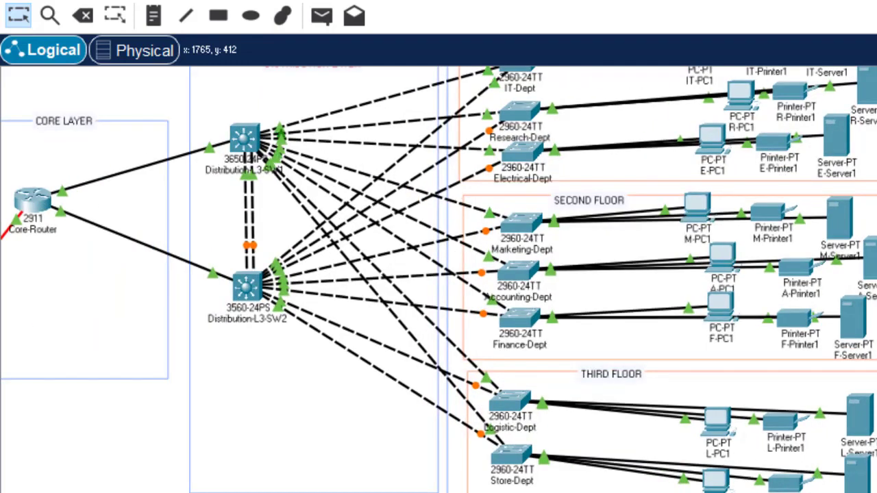
key("ctrl+i")
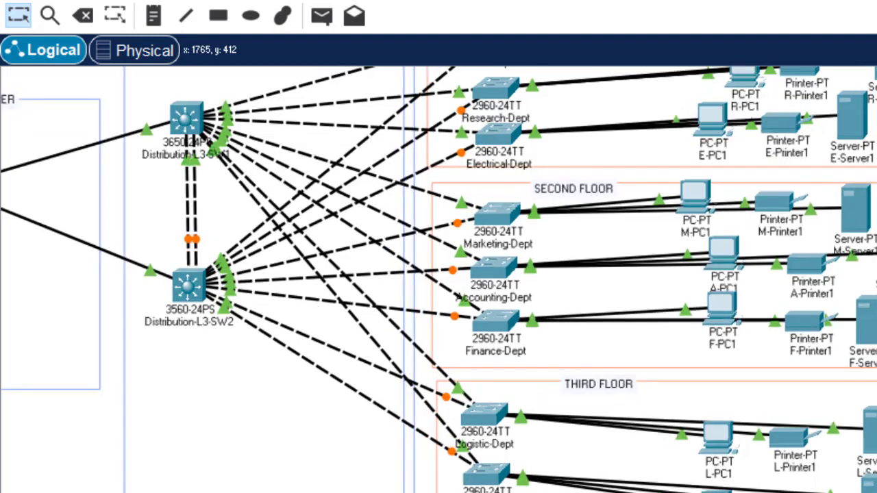
scroll(439, 280, "up", 3)
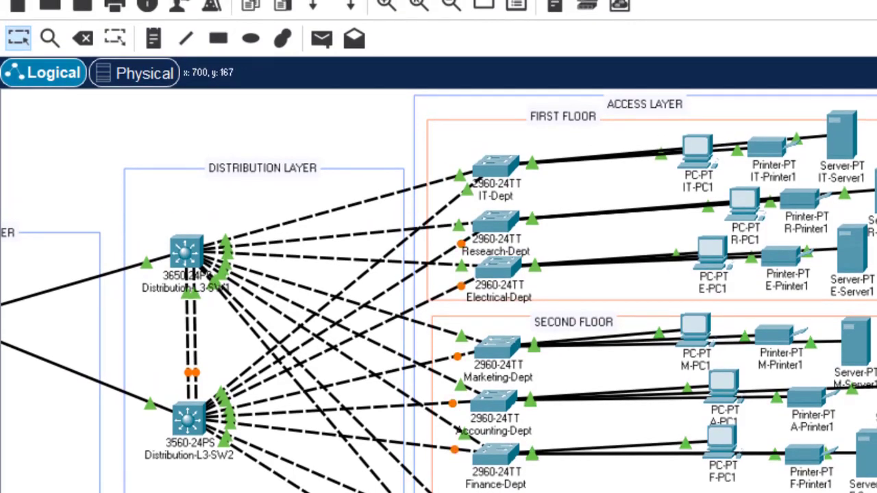
scroll(439, 292, "left", 4)
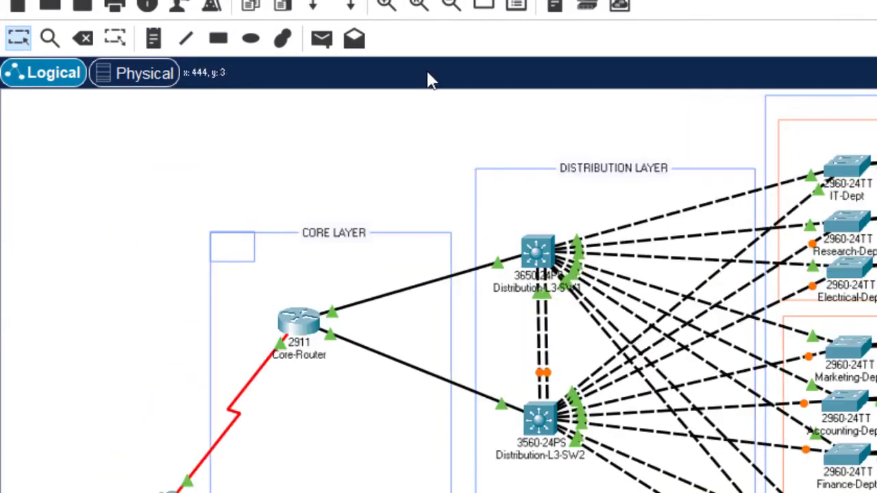
left_click(218, 39)
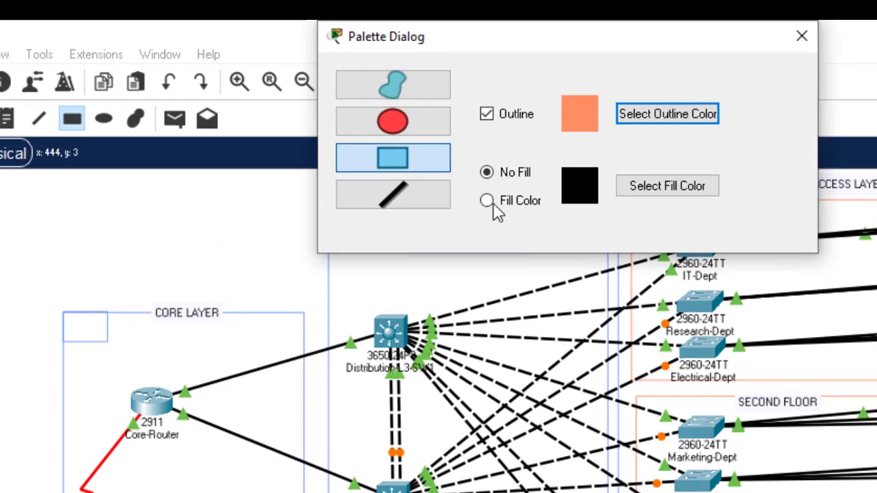
left_click(493, 206)
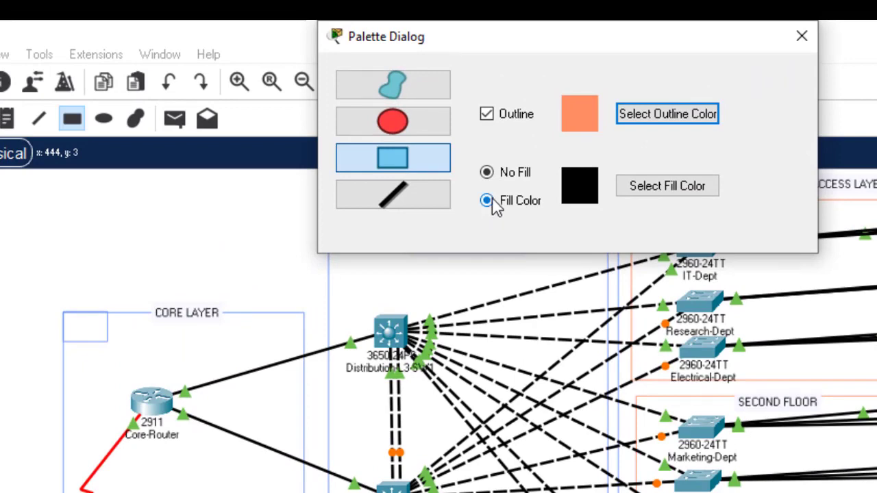
left_click(669, 116)
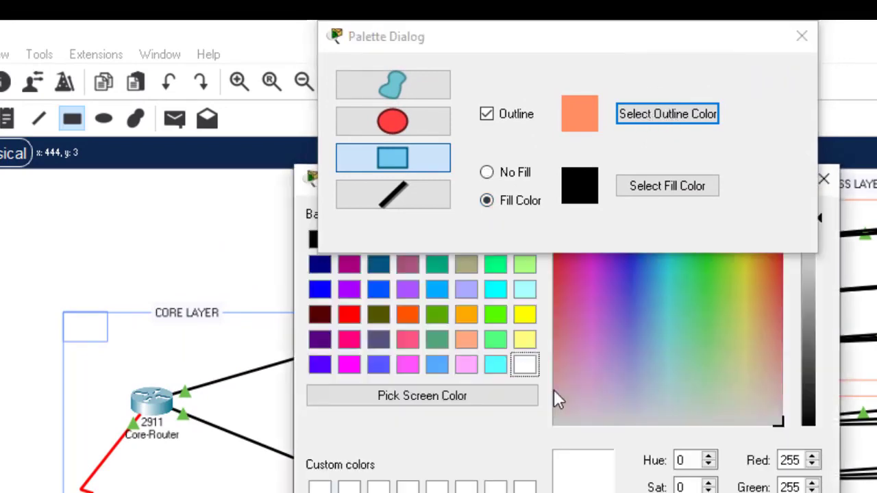
left_click(313, 245)
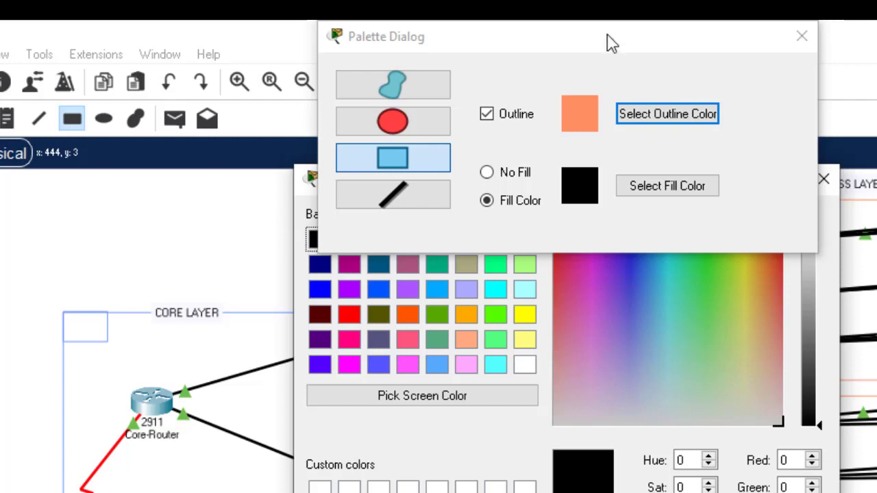
left_click(784, 491)
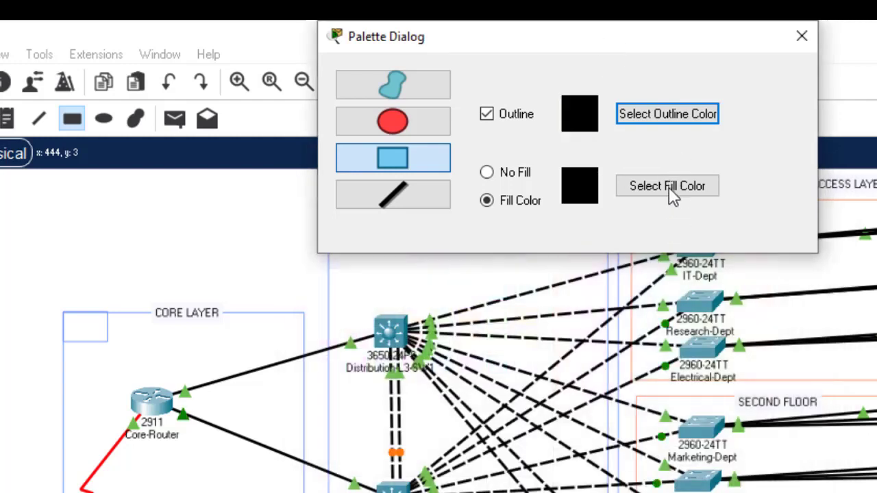
- Set the rectangle's fill color to the light orange #ffa375
left_click(666, 191)
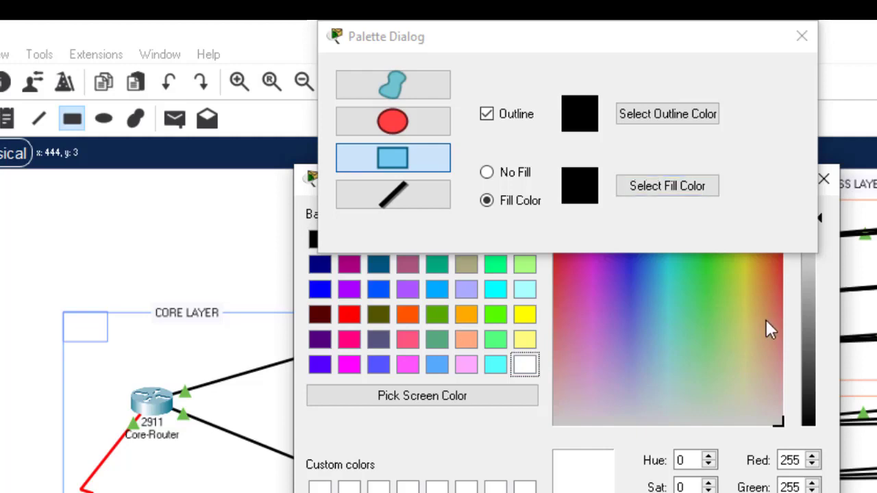
left_click(766, 320)
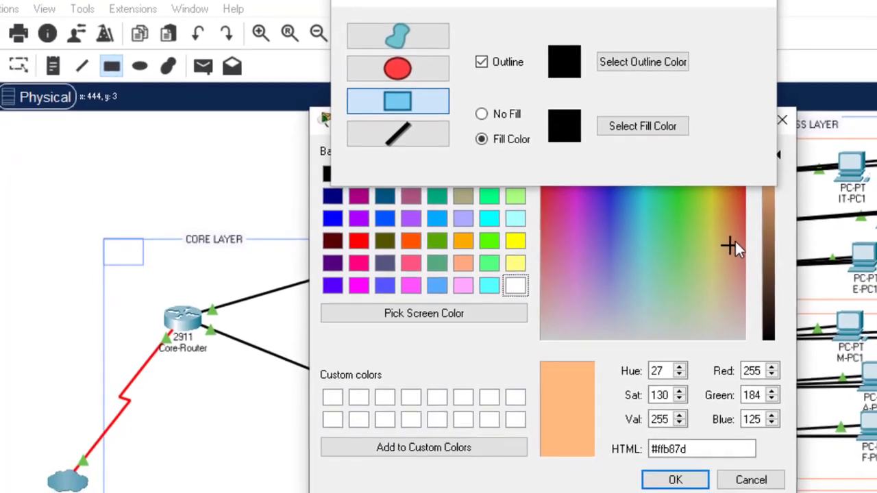
left_click(732, 236)
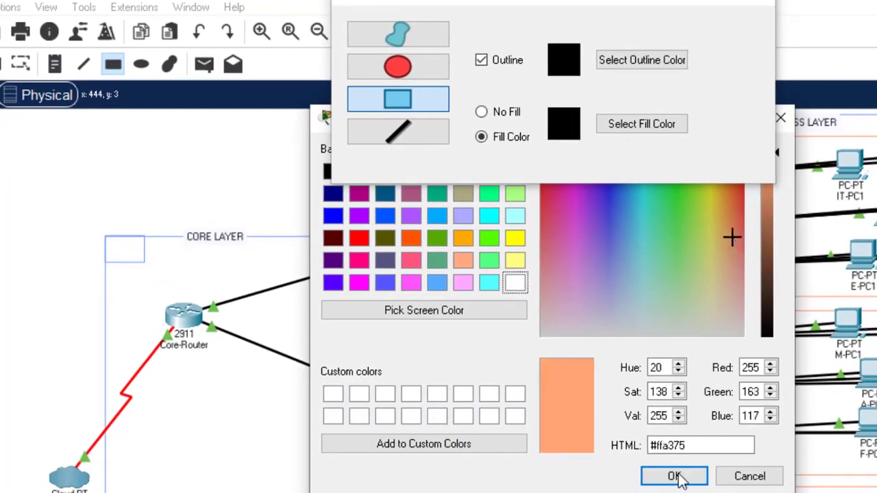
left_click(675, 476)
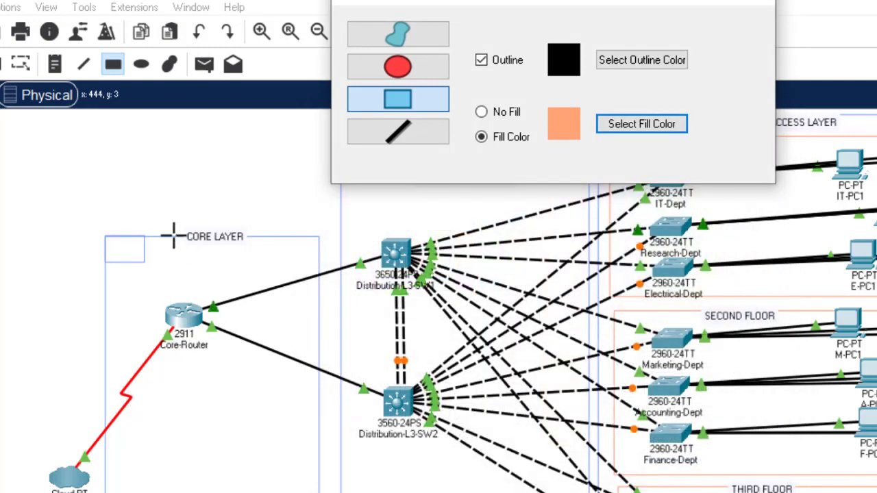
- Draw light orange filled rectangles behind the CORE LAYER, DISTRIBUTION LAYER and ACCESS LAYER notes
mouse_move(172, 225)
left_mouse_down()
mouse_move(229, 243)
mouse_move(251, 233)
mouse_move(250, 248)
mouse_move(264, 249)
left_mouse_up()
left_click_drag(658, 2, 876, 239)
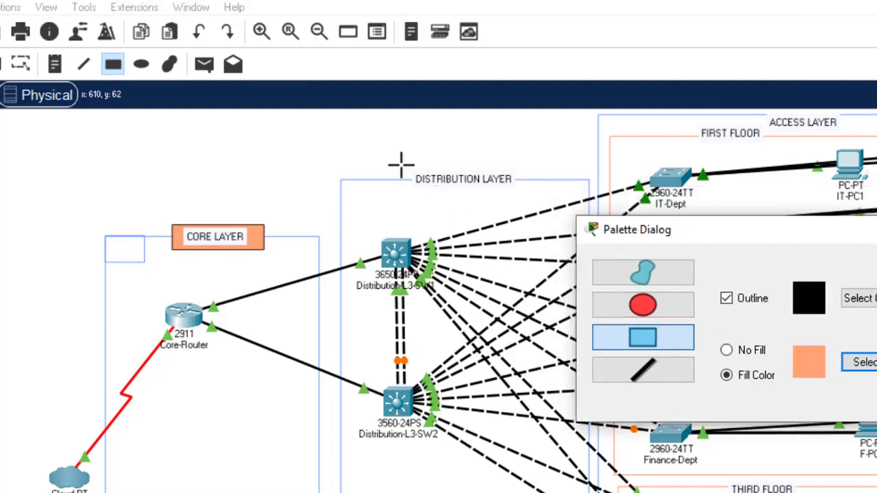
left_click(489, 190)
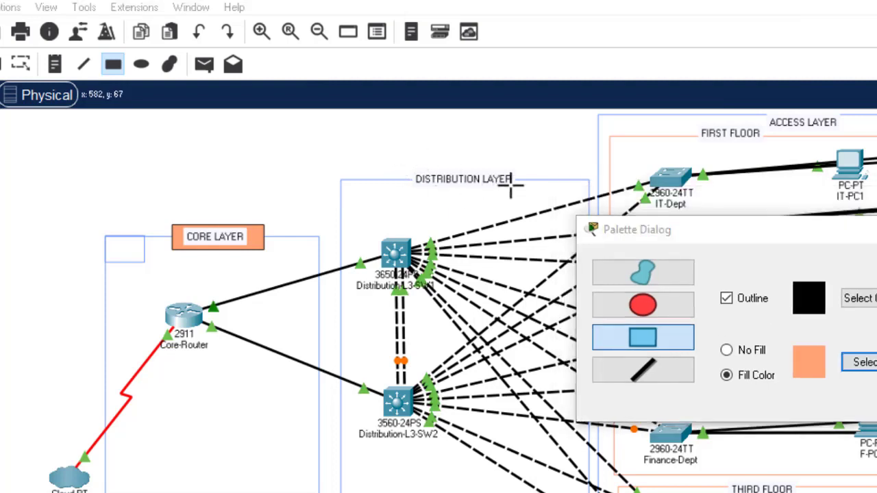
mouse_move(516, 183)
left_mouse_down()
mouse_move(513, 192)
mouse_move(506, 182)
mouse_move(520, 194)
left_mouse_up()
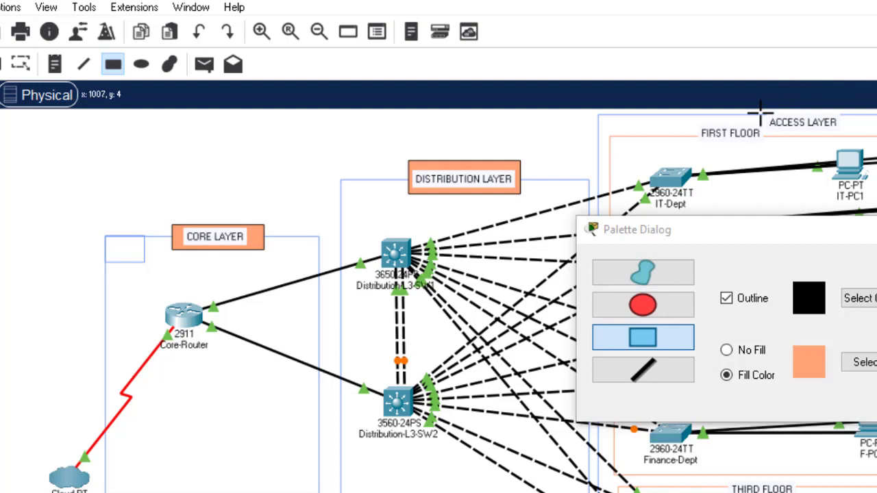
mouse_move(759, 112)
left_mouse_down()
mouse_move(791, 129)
mouse_move(845, 138)
mouse_move(868, 128)
left_mouse_up()
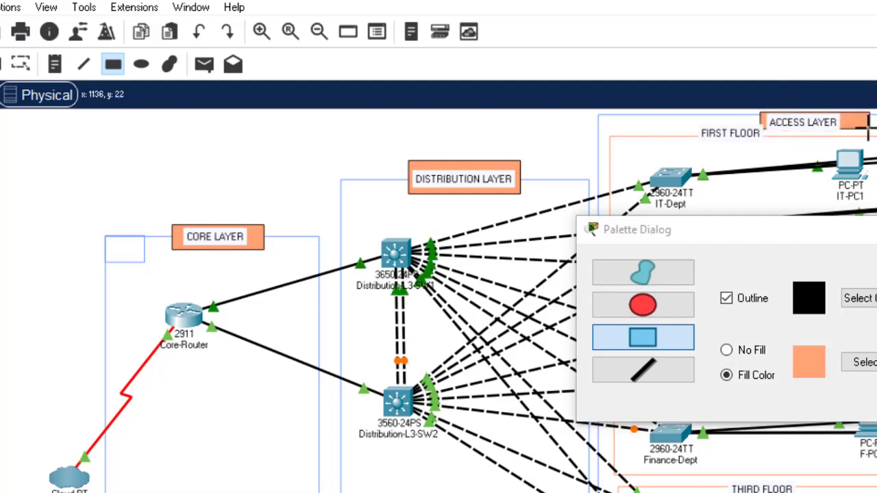
left_click_drag(868, 128, 828, 135)
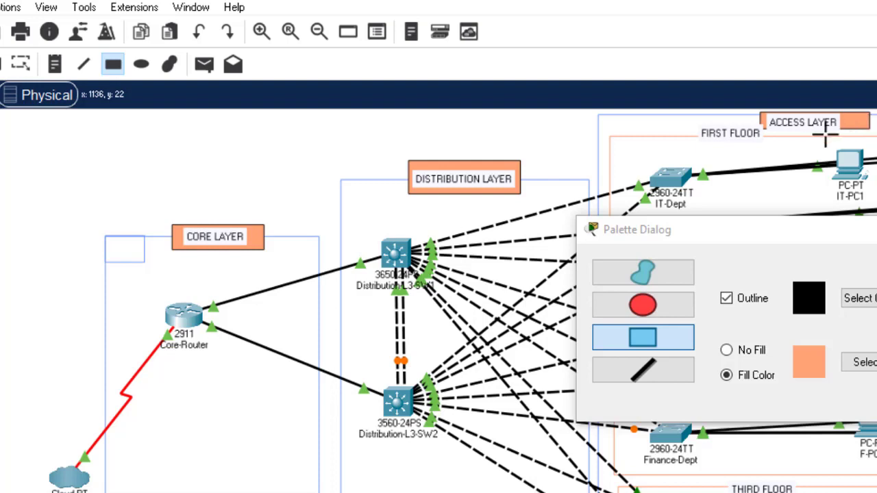
left_click_drag(772, 131, 773, 131)
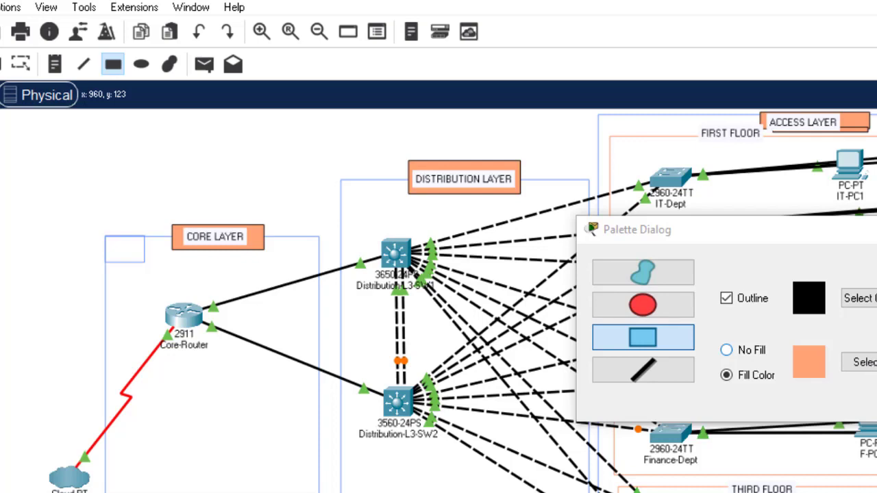
- Set the rectangle's fill color to the light cyan #55ffff
left_click(864, 362)
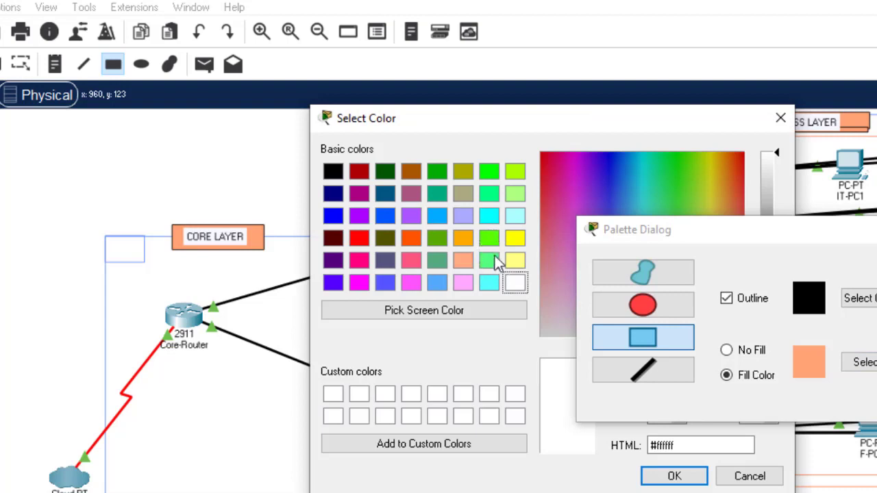
left_click(490, 284)
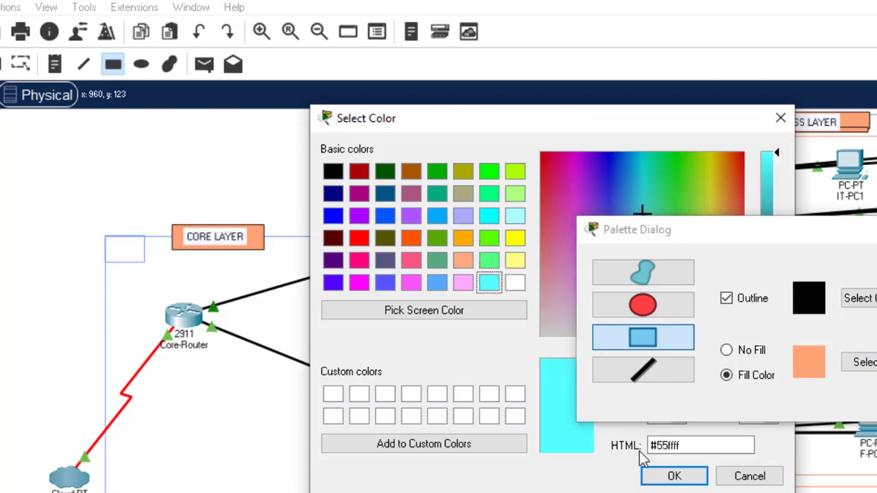
left_click(674, 476)
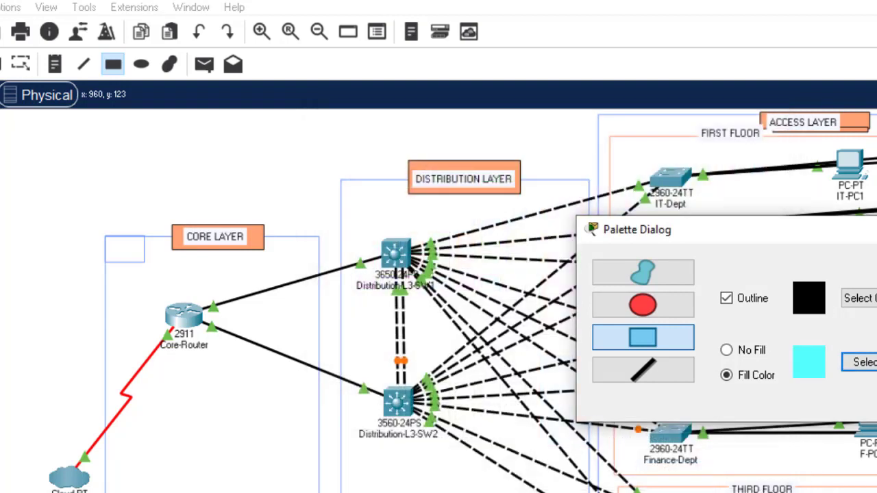
- Draw cyan filled rectangles behind the SECOND FLOOR, FIRST FLOOR and THIRD FLOOR notes
left_click_drag(848, 229, 876, 425)
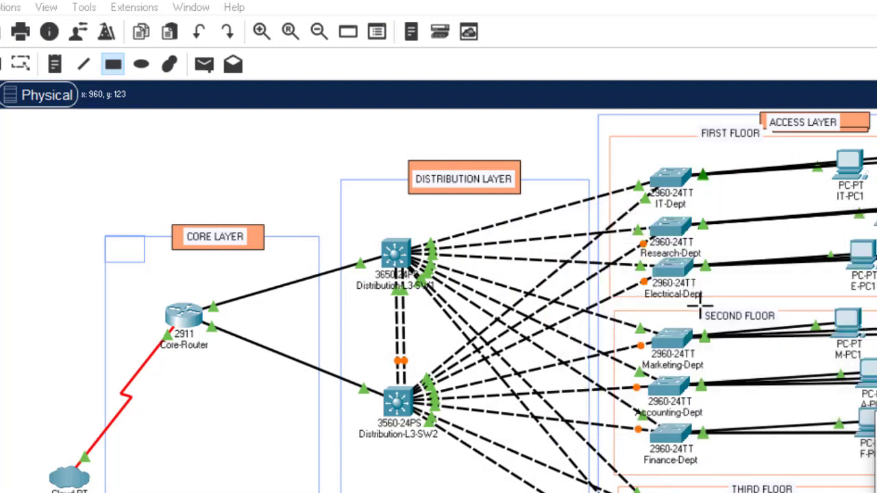
mouse_move(698, 307)
left_mouse_down()
mouse_move(780, 320)
mouse_move(781, 333)
left_mouse_up()
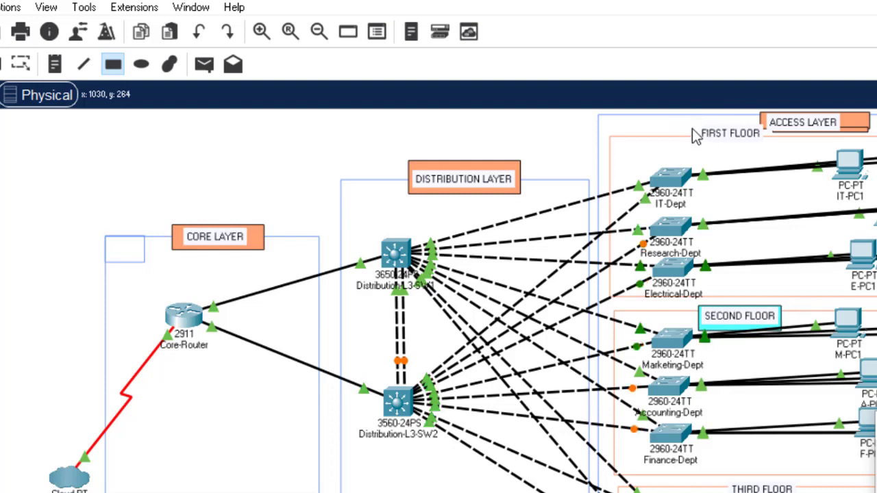
left_click_drag(687, 122, 762, 150)
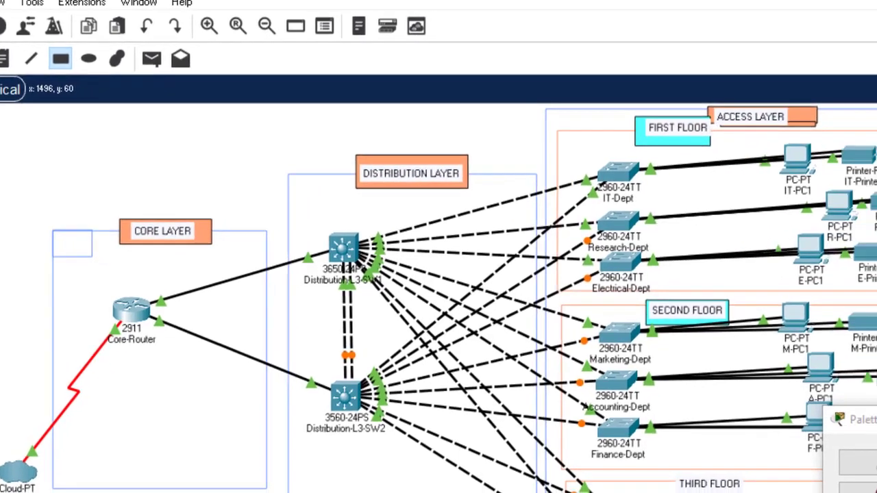
scroll(714, 466, "down", 1)
scroll(480, 449, "down", 5)
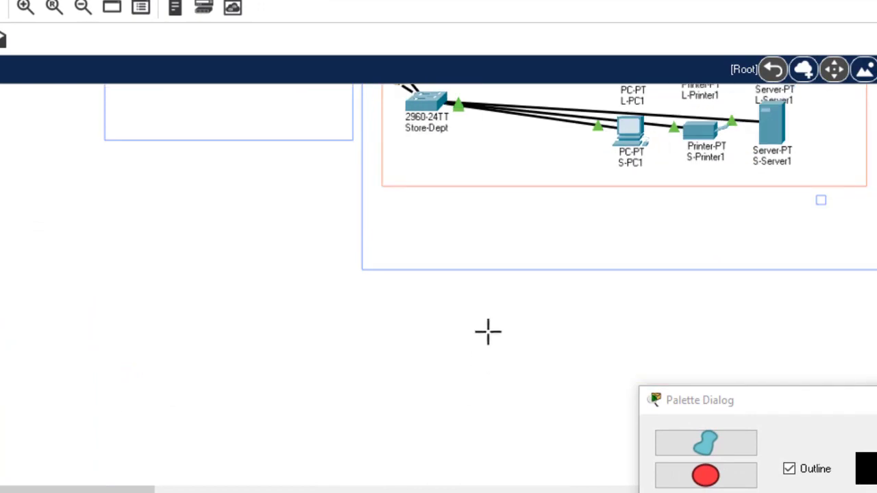
scroll(457, 209, "up", 3)
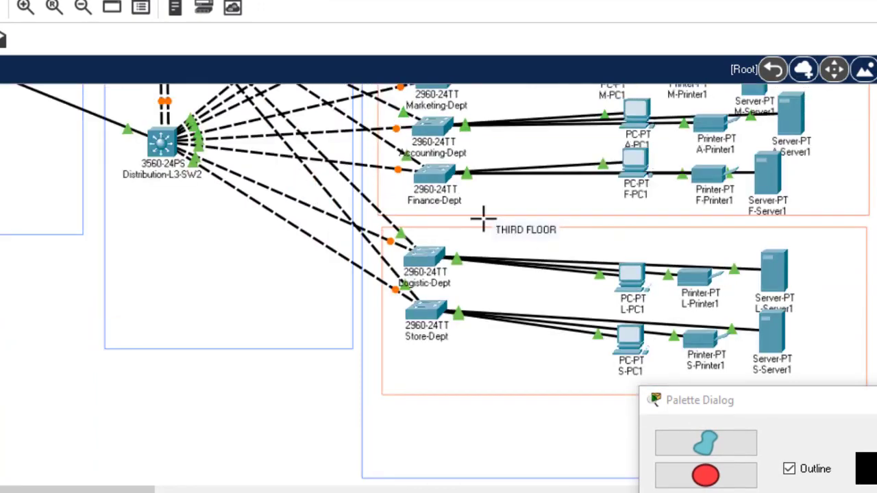
left_click(484, 216)
left_click_drag(519, 232, 580, 247)
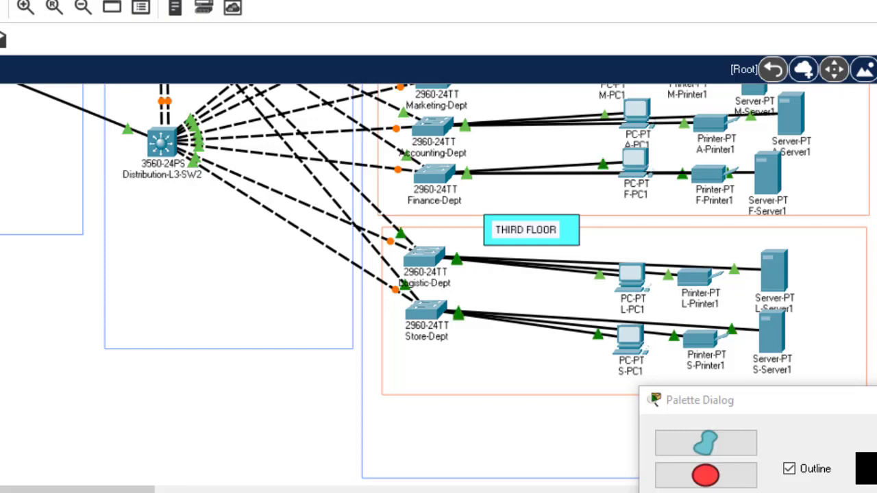
- Look over the labelled floors and layers, and read the department and VLAN requirements in the project PDF in Adobe Acrobat Reader
scroll(439, 288, "up", 5)
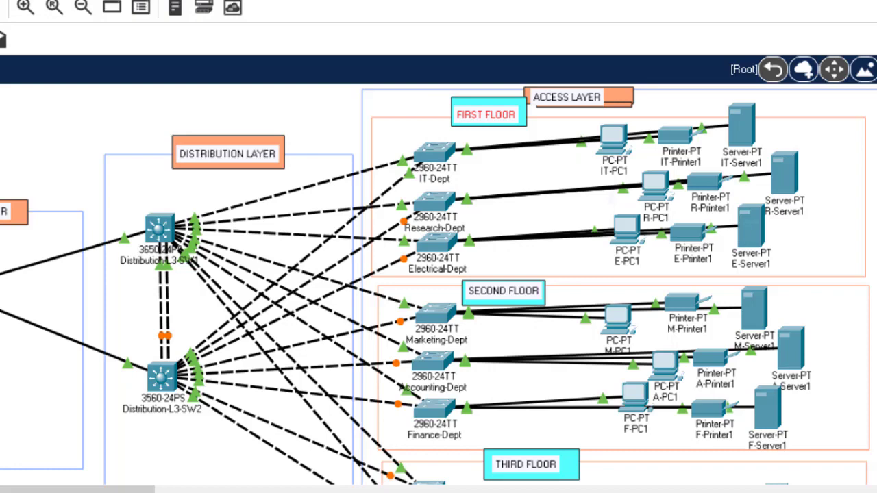
scroll(438, 284, "down", 2)
scroll(439, 284, "down", 4)
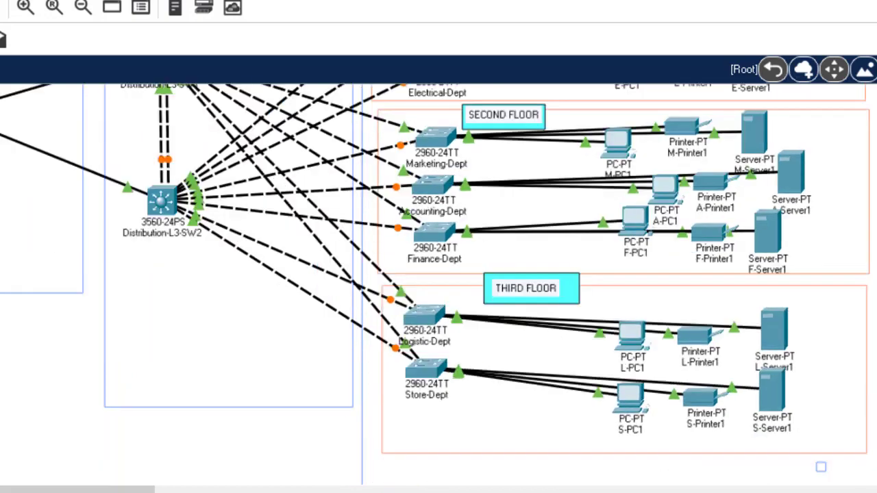
scroll(438, 284, "up", 4)
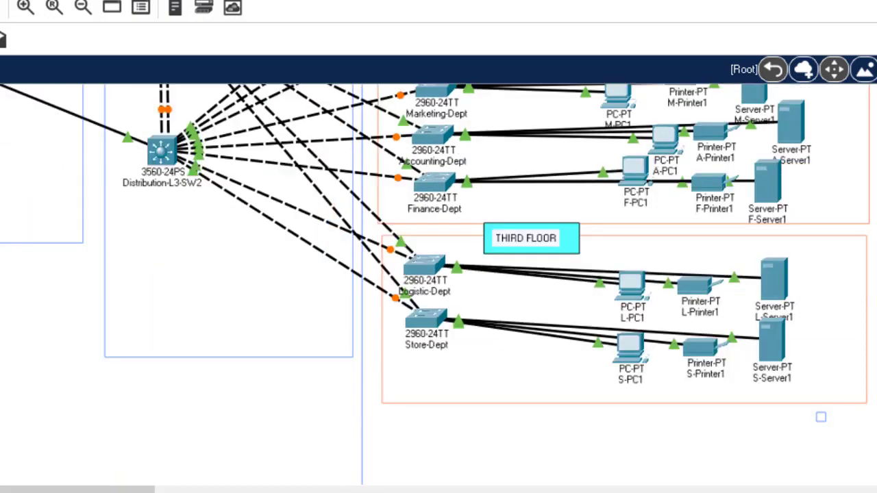
scroll(439, 284, "up", 2)
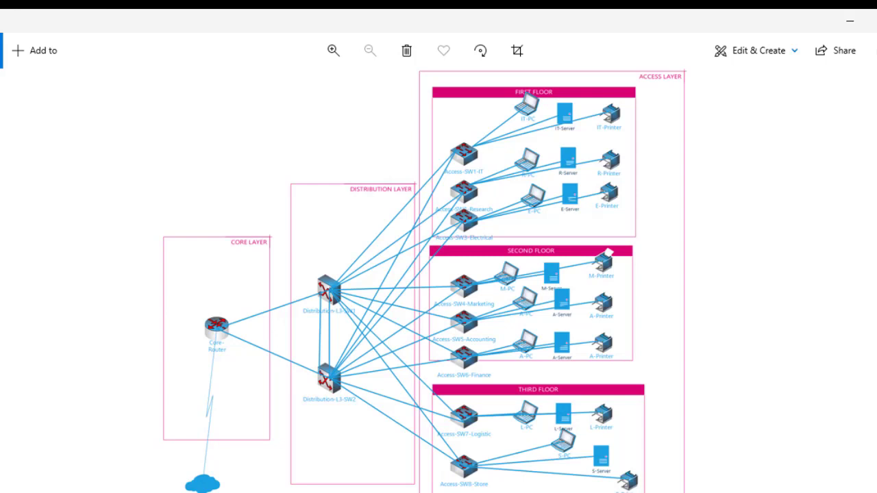
key("alt+Tab")
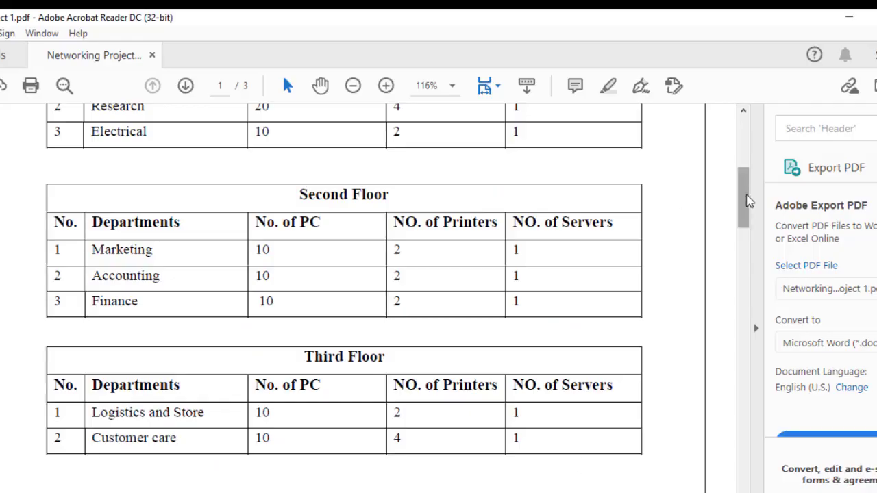
left_click_drag(748, 211, 760, 350)
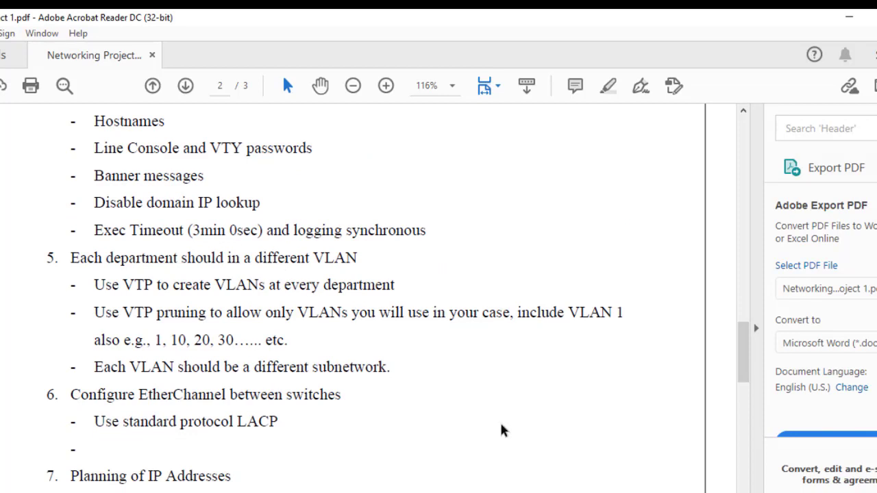
- Switch back to Packet Tracer and place a two-line note reading IT-DEPT and VLAN 10 beside the IT-Dept switch, below its links
key("alt+Tab")
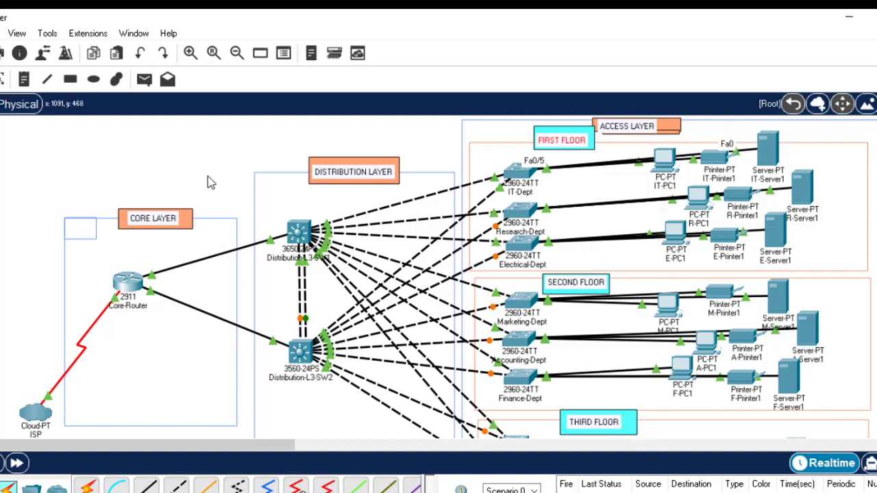
left_click(24, 80)
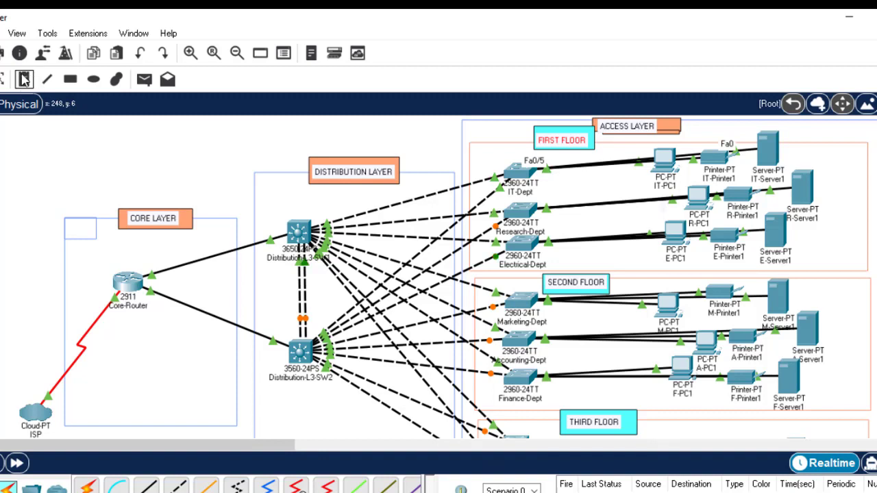
left_click(576, 172)
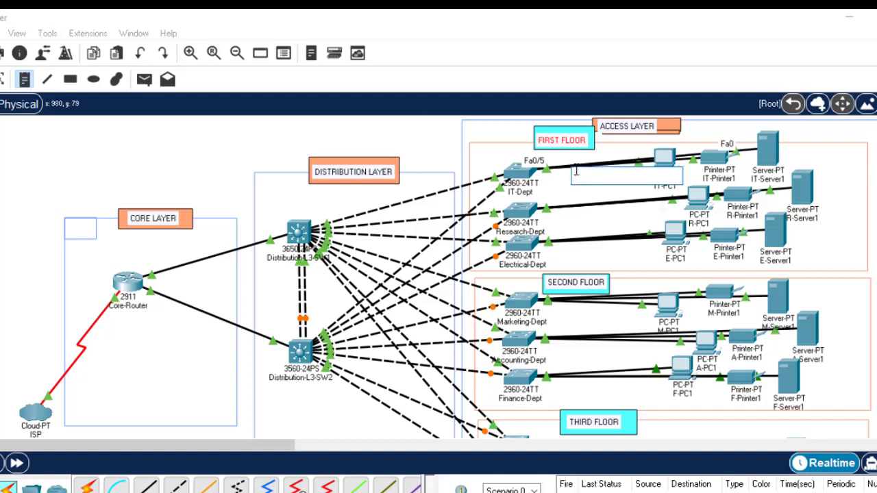
type("VLAN 10")
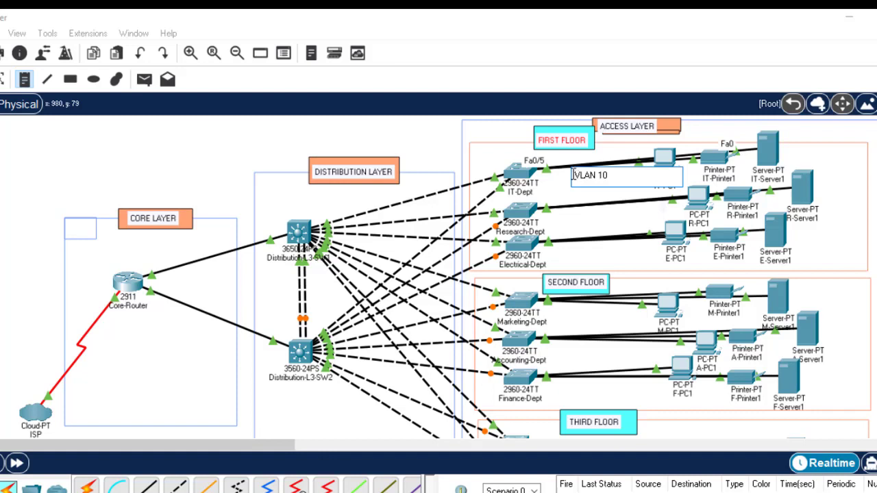
type("IT-DEPT")
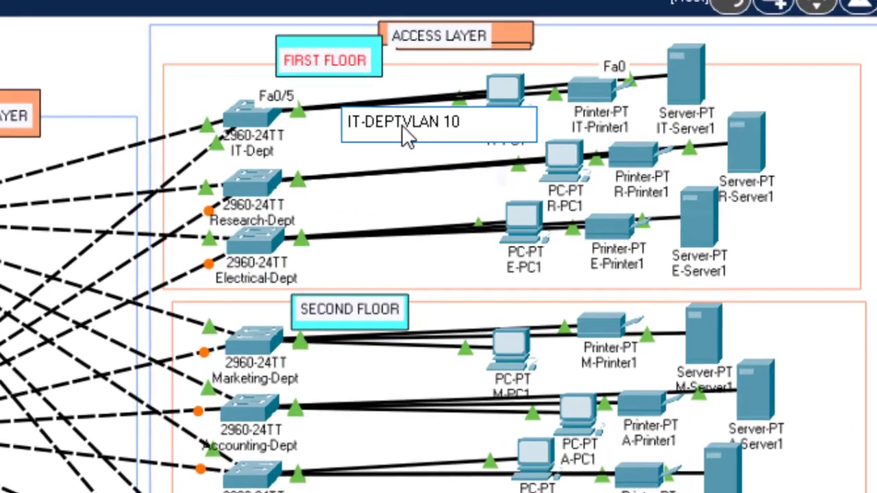
key("Return")
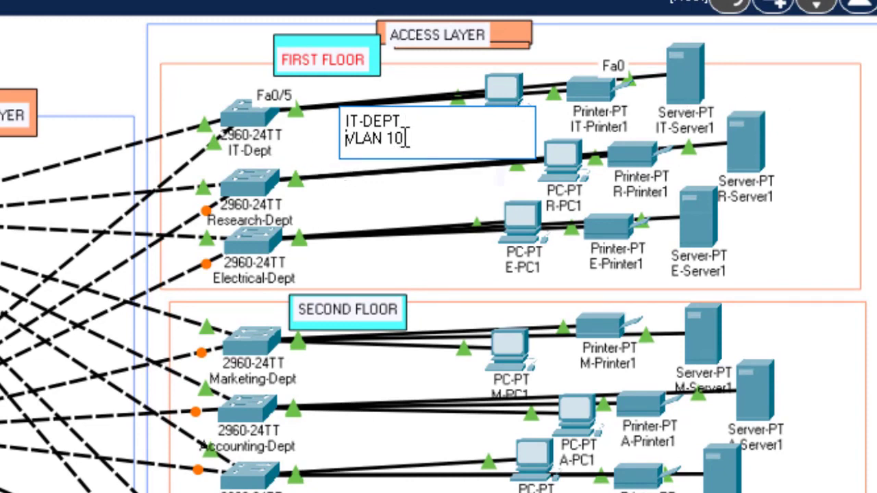
- Reuse the IT-DEPT note's text for a new note beside the Research-Dept switch, edited to read R-DEPT and VLAN 20
left_click_drag(404, 139, 347, 123)
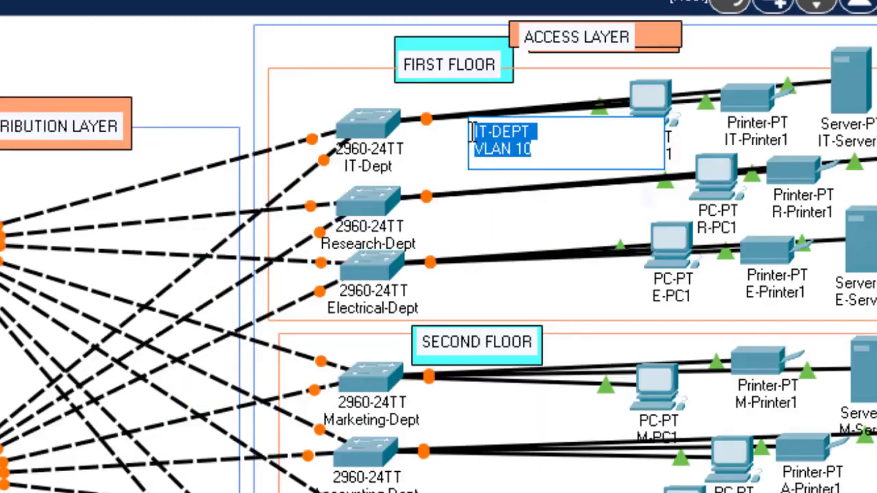
left_click(489, 202)
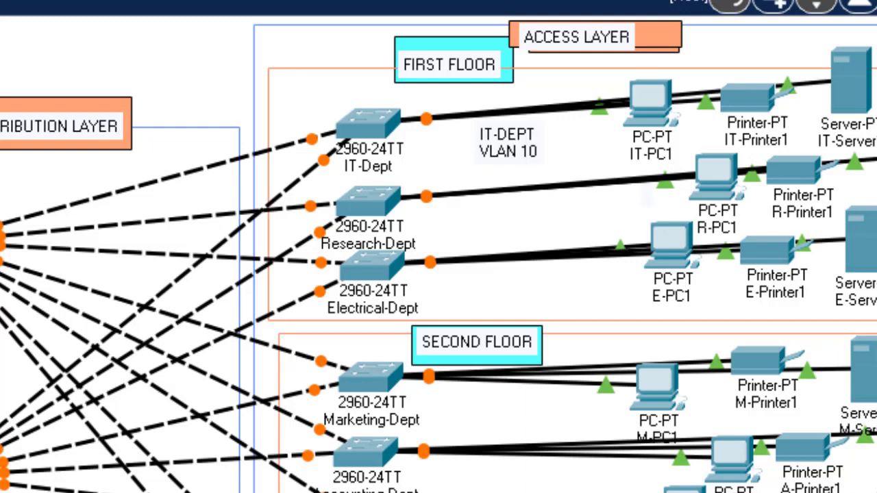
left_click(494, 186)
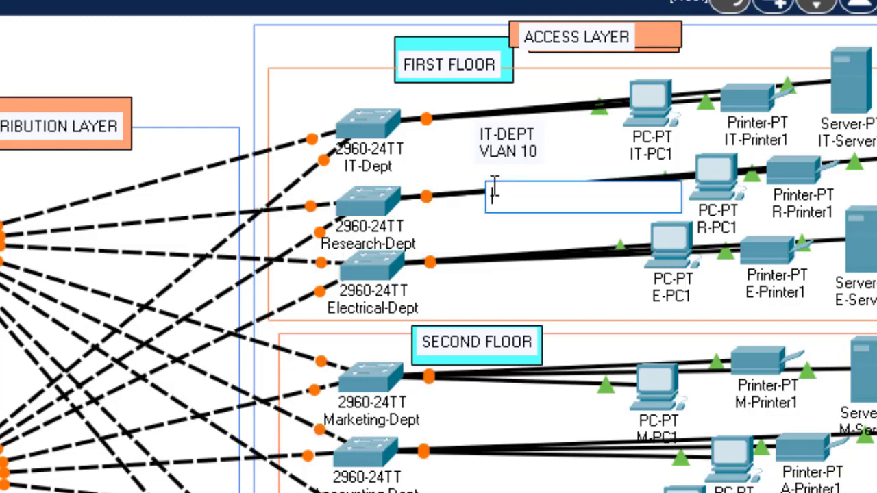
type("IT-DEPT VLAN 10")
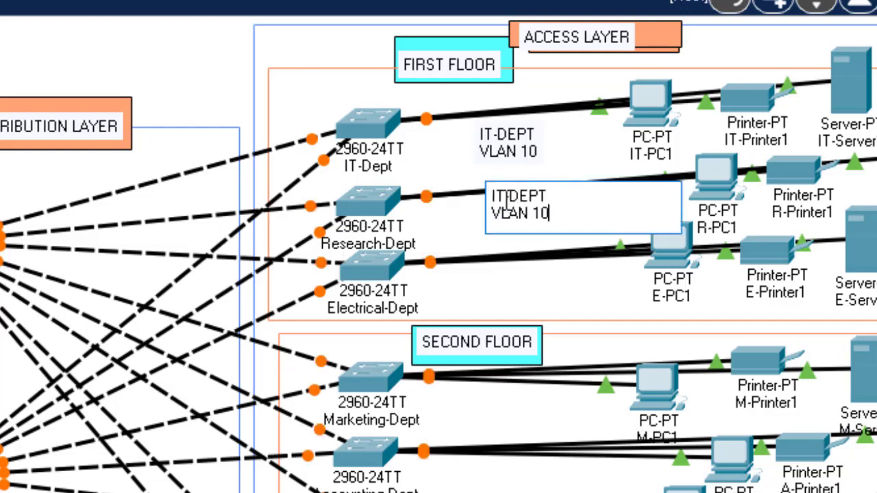
double_click(501, 197)
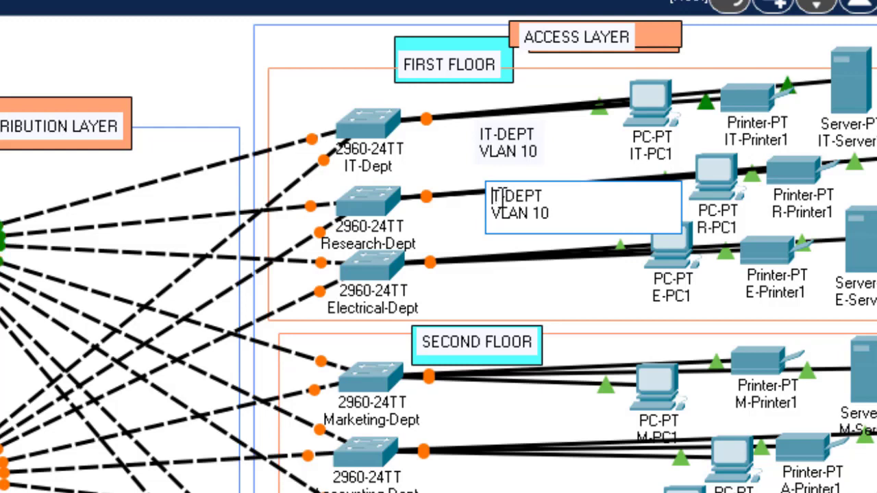
key("BackSpace")
type("R")
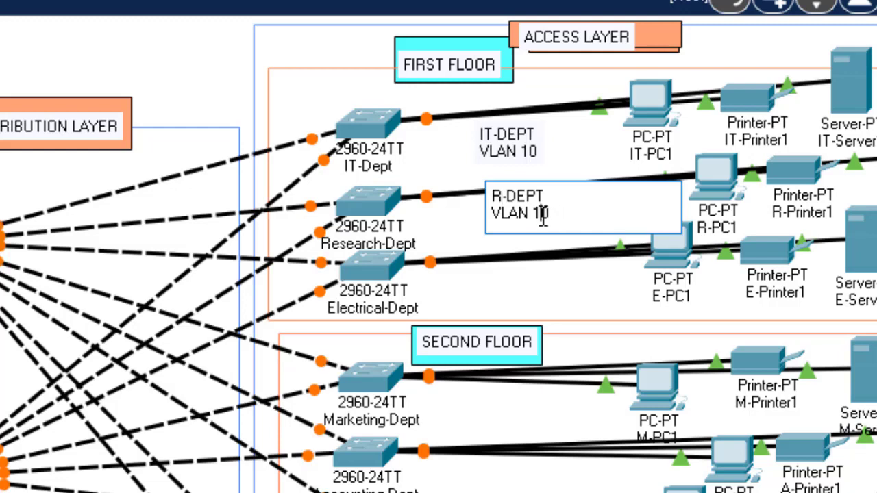
key("BackSpace")
type("2")
- Place a two-line note beside the Electrical-Dept switch, reusing the IT-DEPT note's text edited to read E-DEPT and VLAN 30
left_click(511, 251)
type("IT-DEPT VLAN 10")
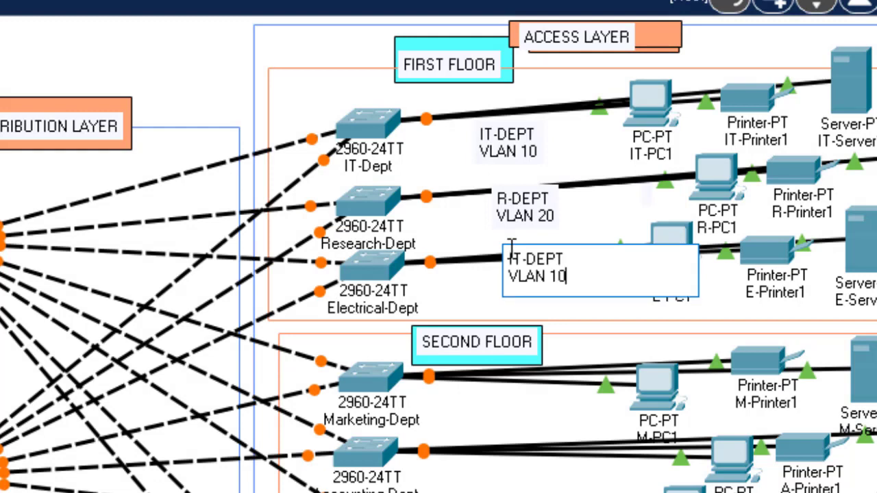
left_click(523, 260)
key("BackSpace")
key("BackSpace")
type("E")
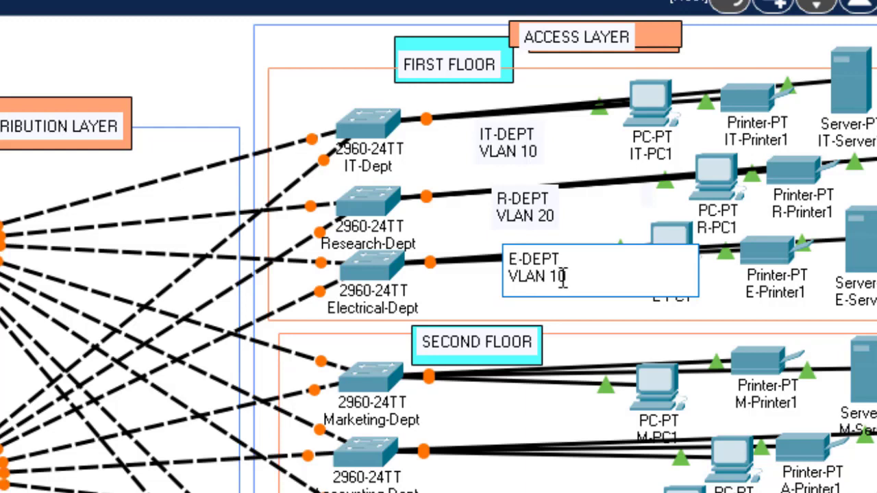
key("BackSpace")
type("3")
- Add a note beside the Marketing-Dept switch from the same IT-DEPT text, edited to read M-DEPT and VLAN 40
left_click(553, 388)
type("IT-DEPT VLAN 10")
left_click(553, 388)
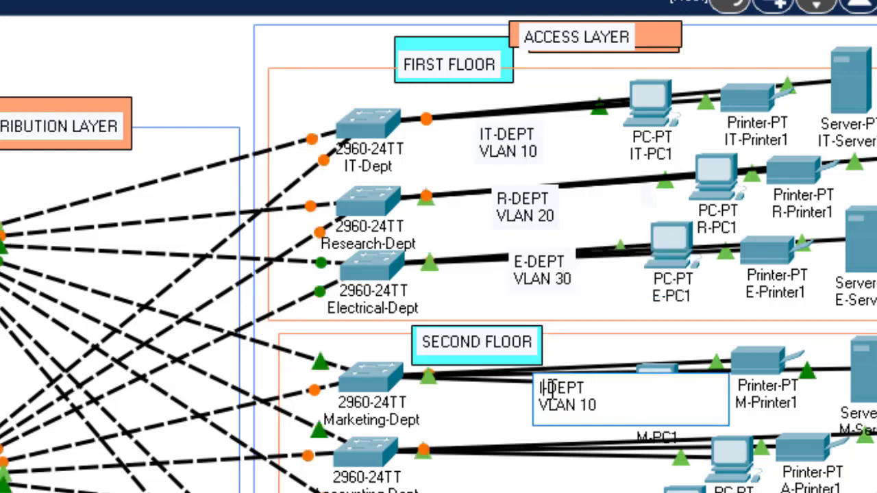
key("BackSpace")
key("BackSpace")
type("M")
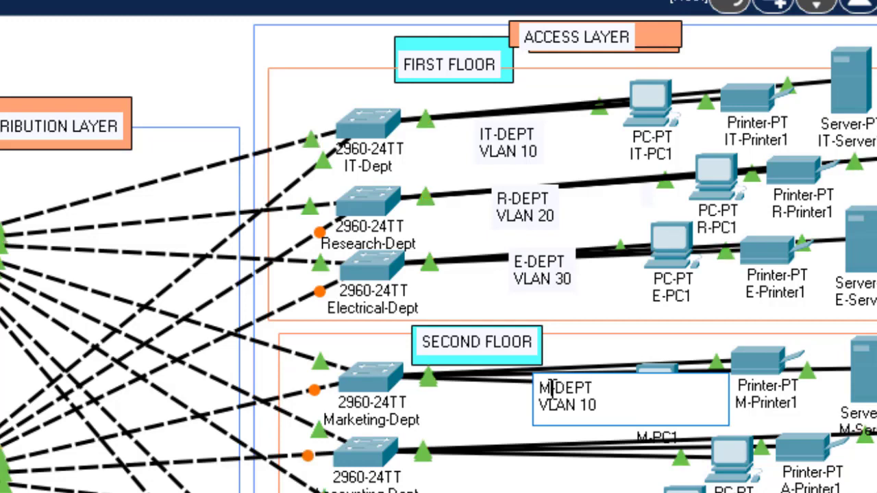
left_click(592, 405)
key("BackSpace")
type("4")
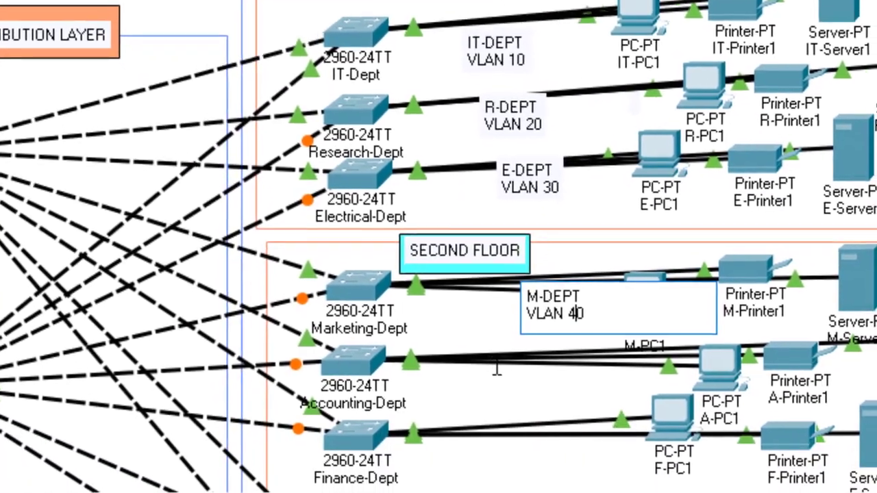
- Add a note beside the Accounting-Dept switch from the IT-DEPT text, edited to read A-DEPT and VLAN 50
left_click(496, 365)
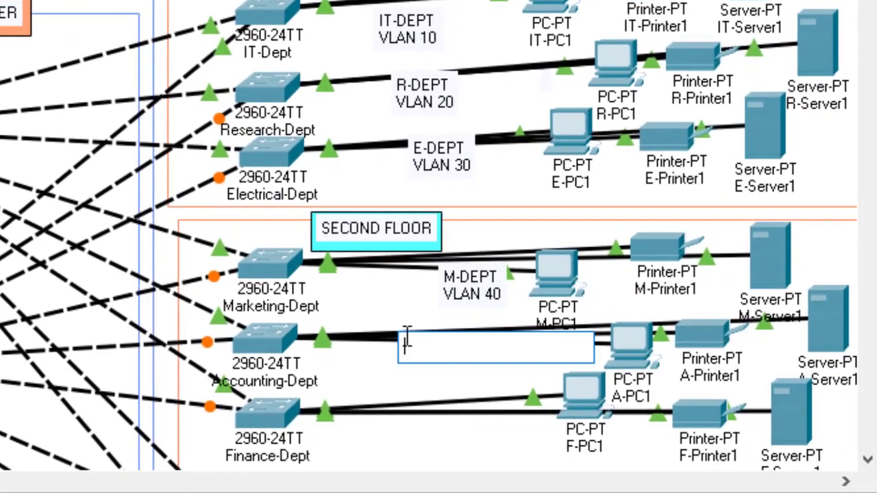
type("IT-DEPT VLAN 10")
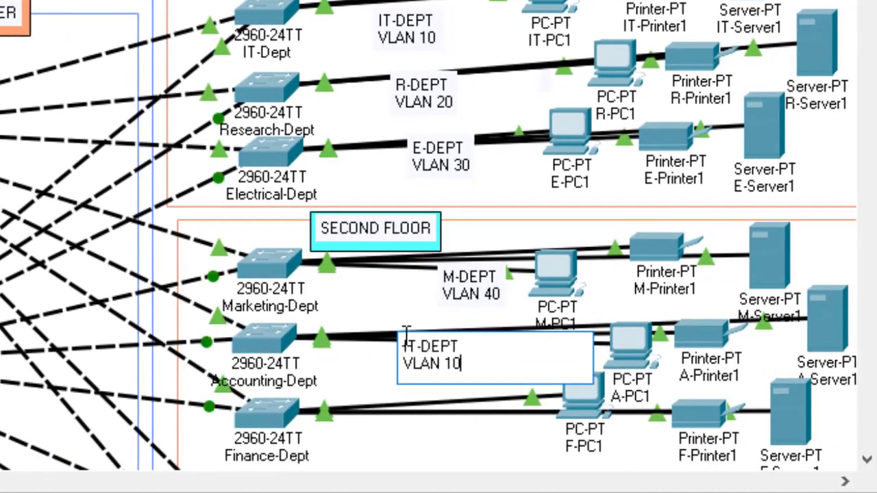
key("Left")
key("BackSpace")
type("5")
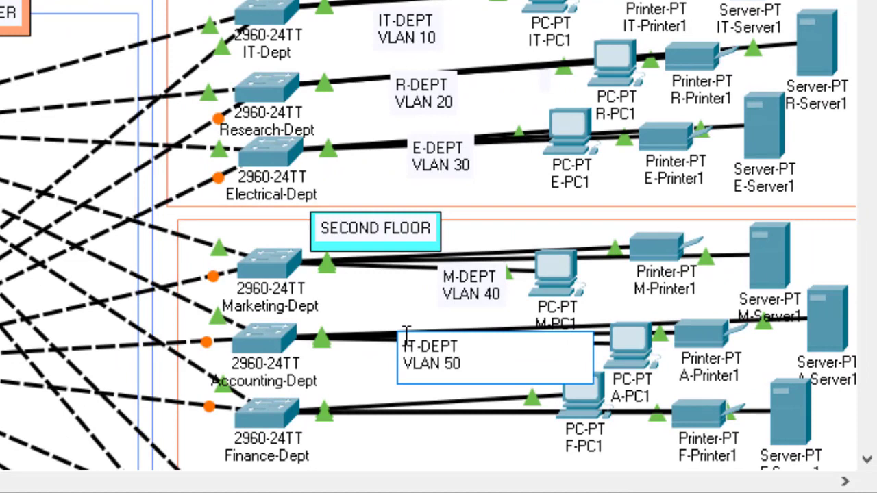
key("Left")
key("Left")
key("Left")
key("Left")
key("BackSpace")
key("Delete")
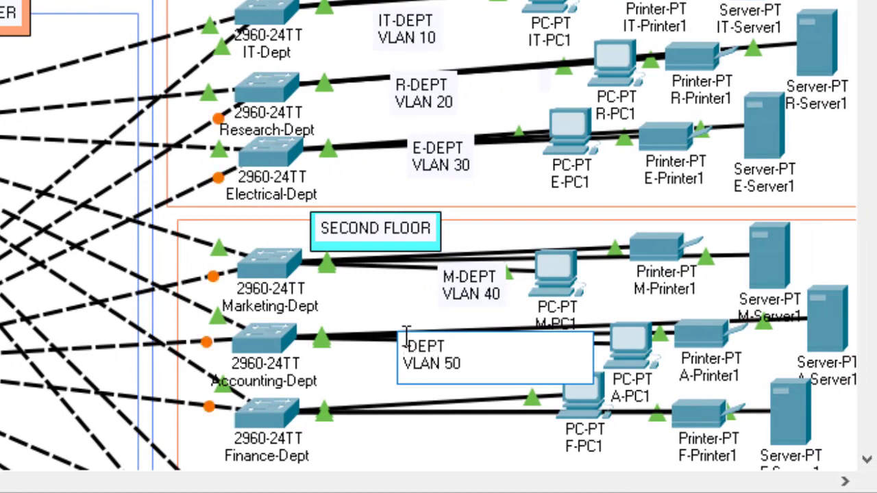
type("A")
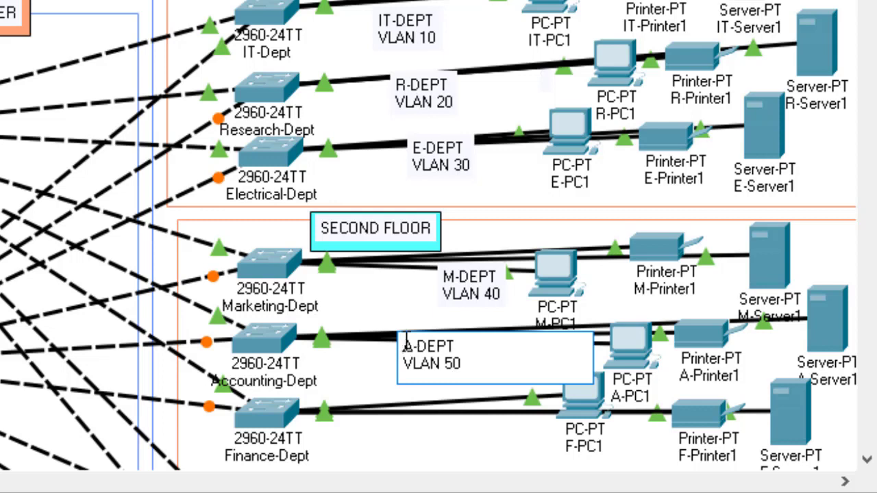
- Add a note beside the Finance-Dept switch from the IT-DEPT text, edited to read F-DEPT and VLAN 60
left_click(403, 412)
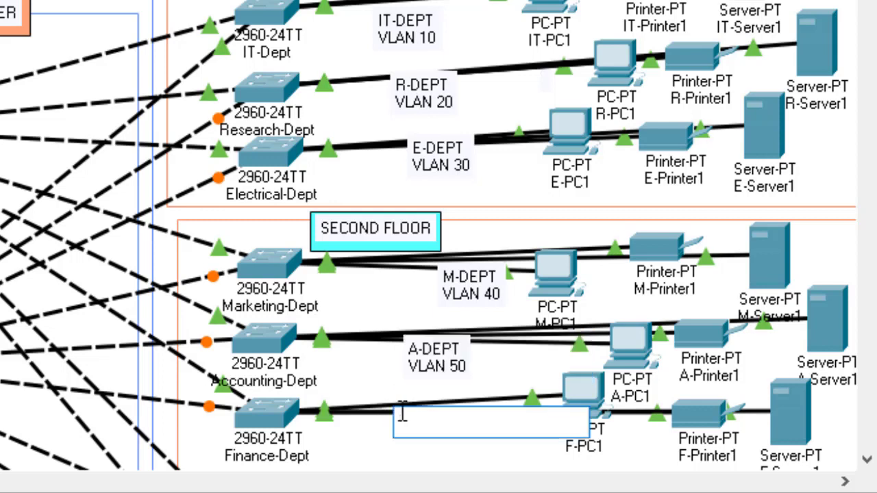
type("IT-DEPT VLAN 10")
key("Left")
key("BackSpace")
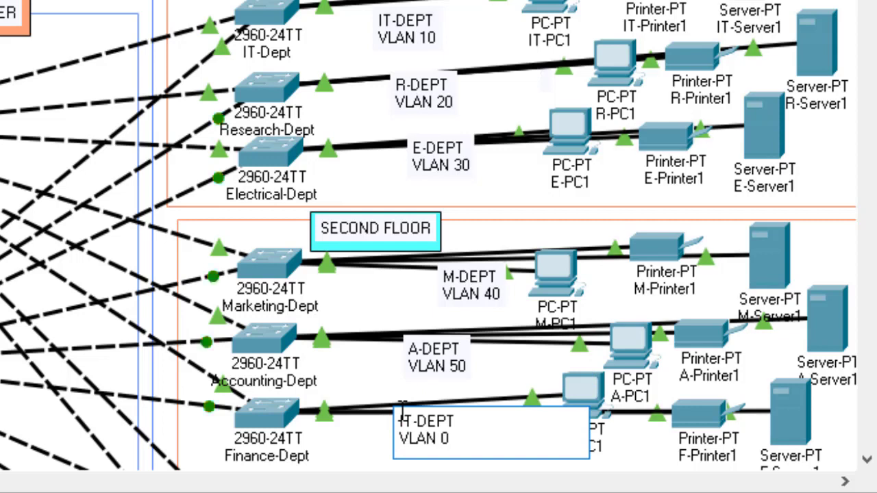
type("6")
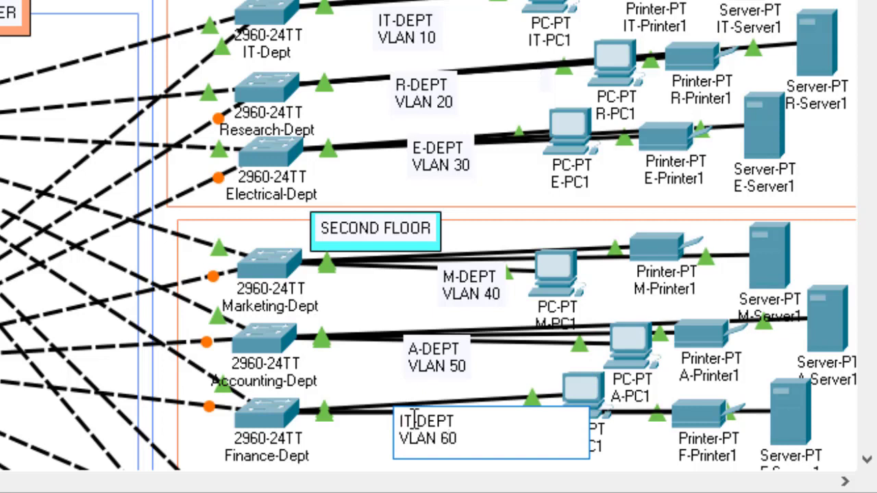
left_click(414, 421)
key("BackSpace")
key("BackSpace")
type("F")
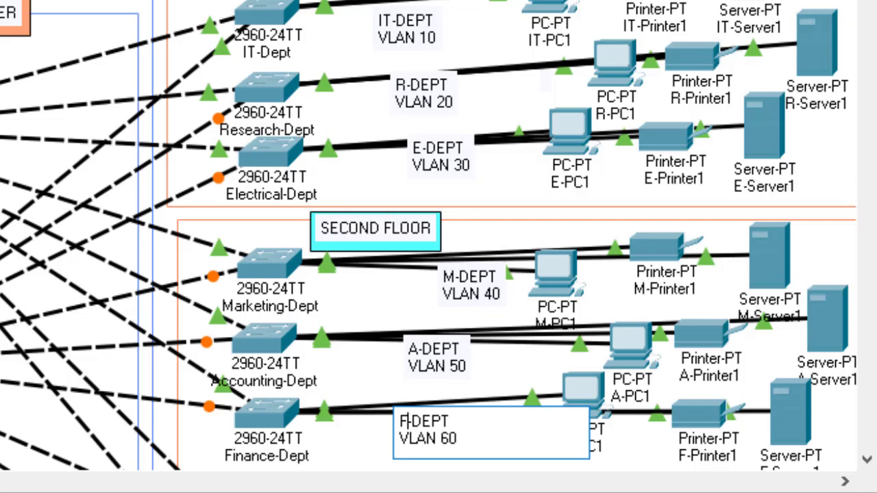
- On the third floor, add a note beside the Logistic-Dept switch from the IT-DEPT text, edited to read L-DEPT and VLAN 70
scroll(439, 233, "down", 5)
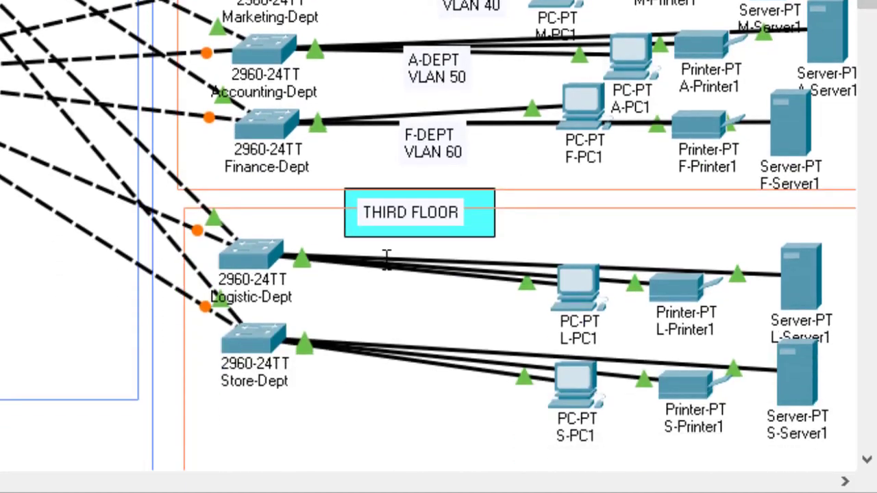
left_click(381, 267)
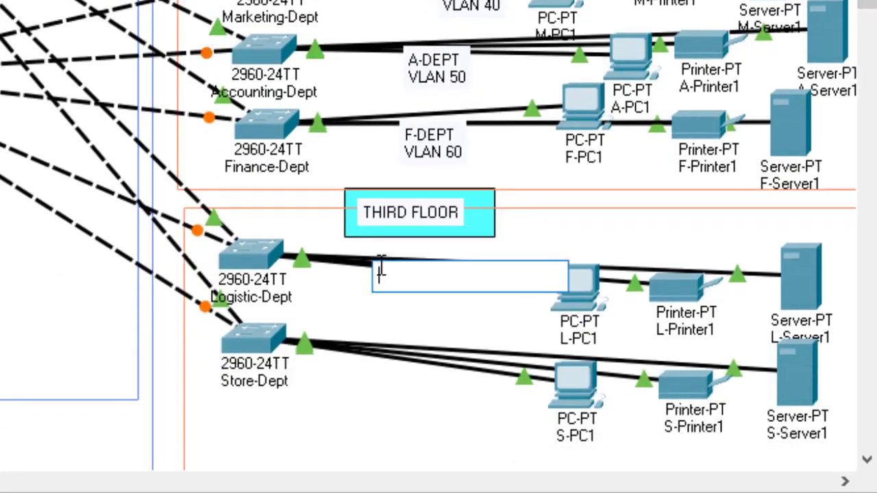
type("IT-DEPT VLAN 10")
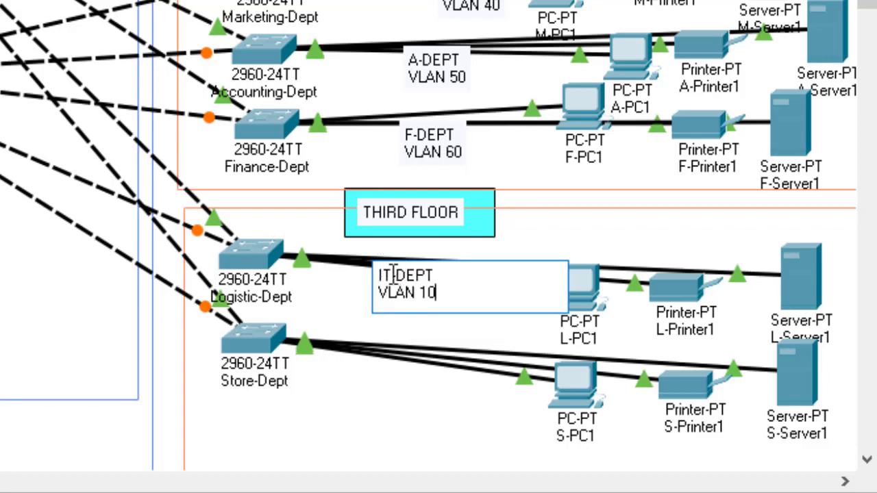
key("BackSpace")
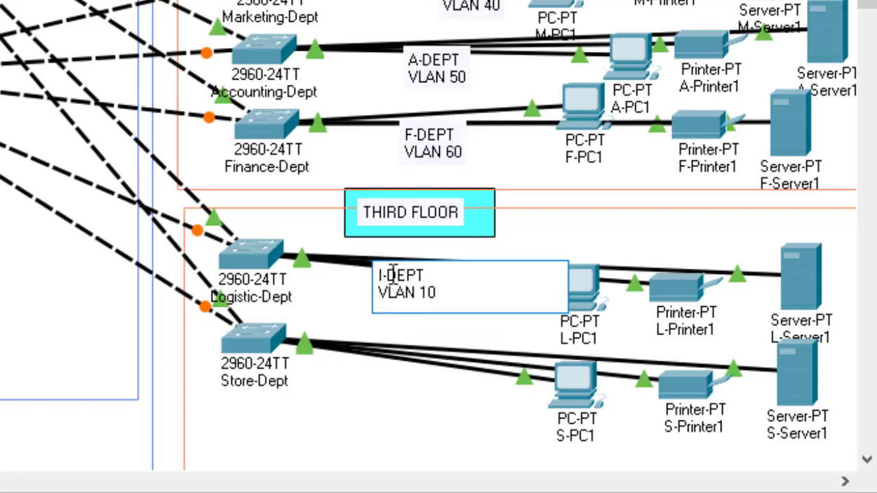
key("BackSpace")
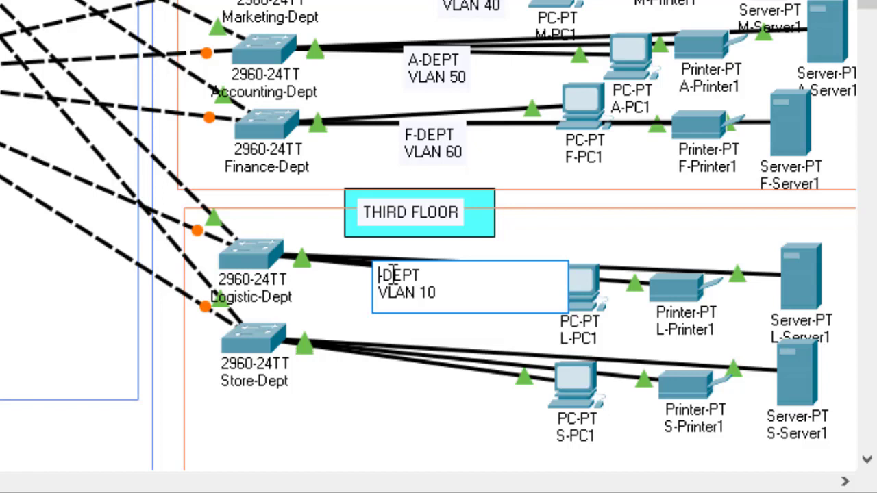
type("L")
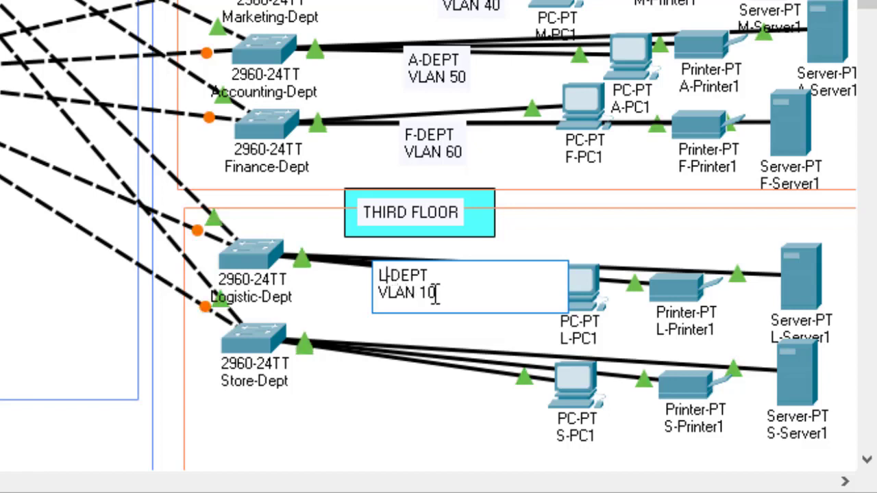
left_click(425, 294)
key("BackSpace")
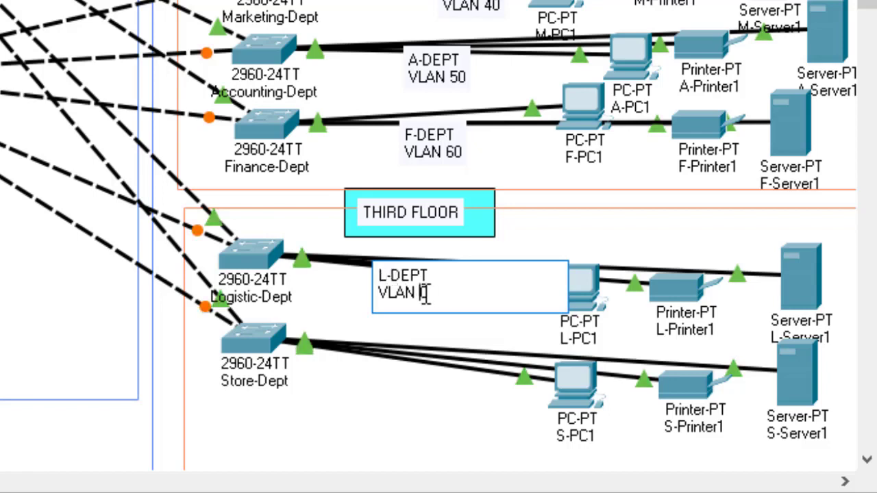
type("7")
- Add a note beside the Store-Dept switch from the IT-DEPT text, edited to read S-DEPT and VLAN 80
left_click(407, 344)
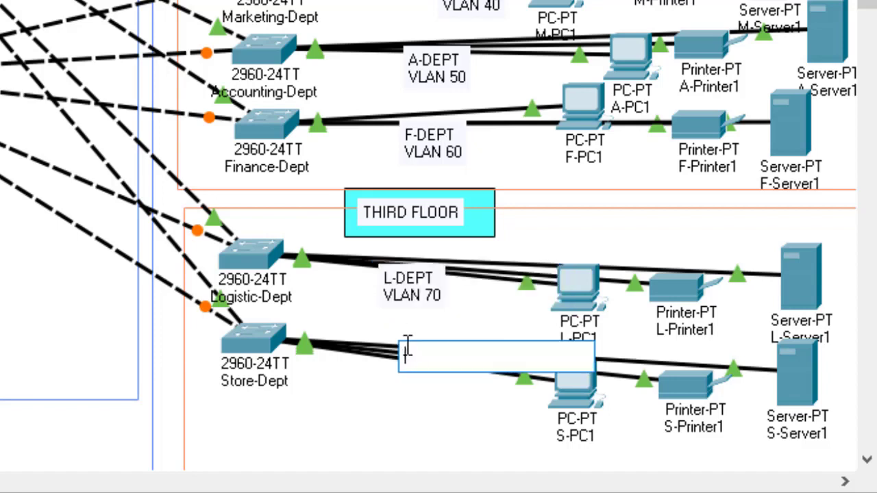
type("IT-DEPT VLAN 10")
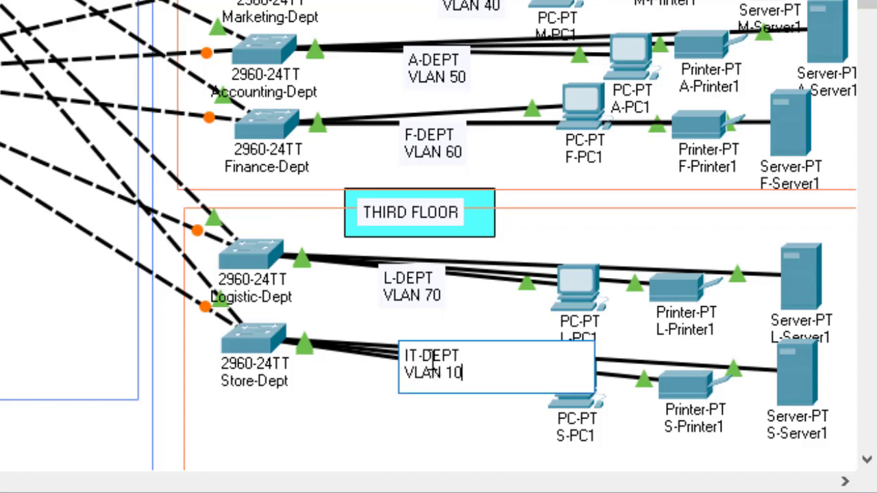
key("BackSpace")
type("8")
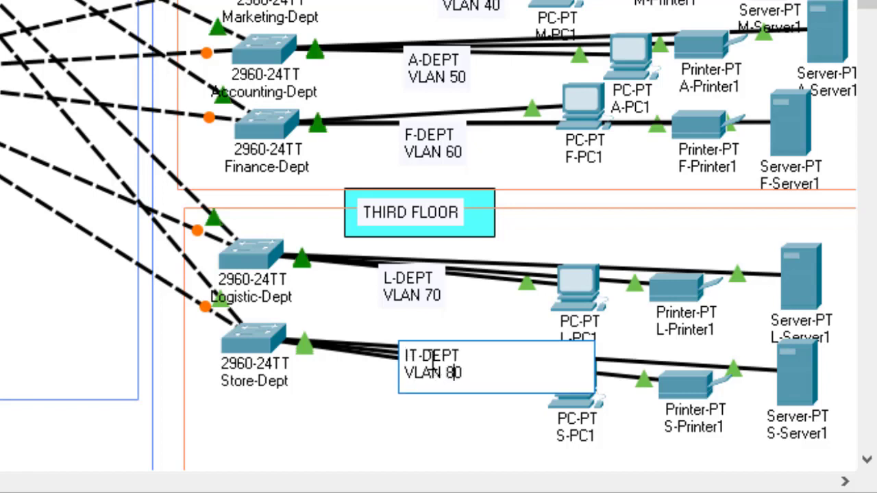
left_click(414, 355)
key("BackSpace")
key("BackSpace")
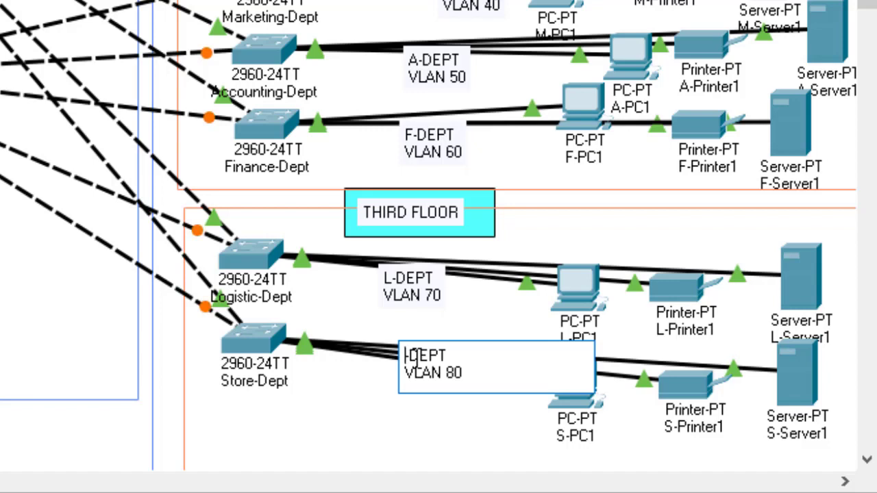
type("S")
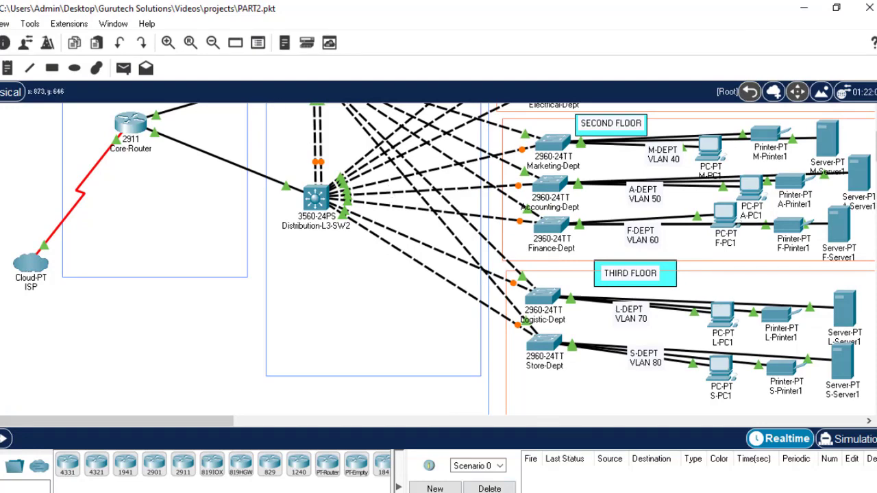
- Switch to Adobe Acrobat Reader and review the project PDF's requirements on simulation software, hierarchical design and which devices to configure
key("alt+Tab")
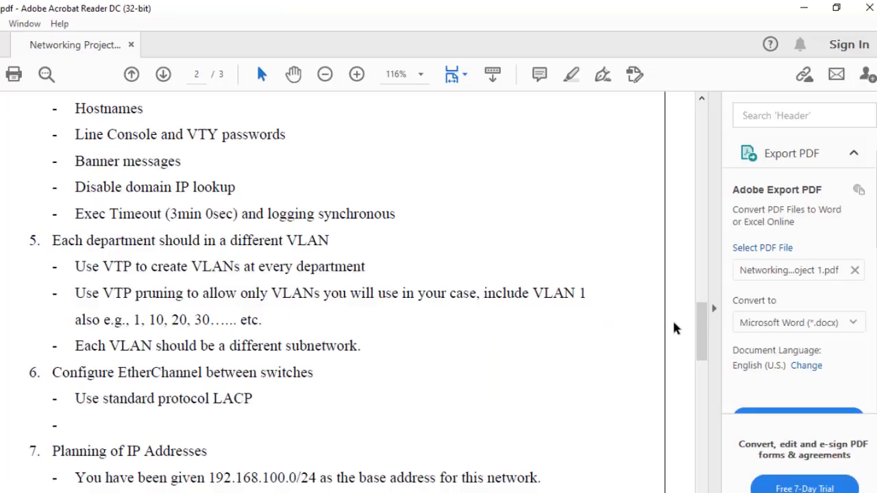
left_click_drag(701, 333, 692, 279)
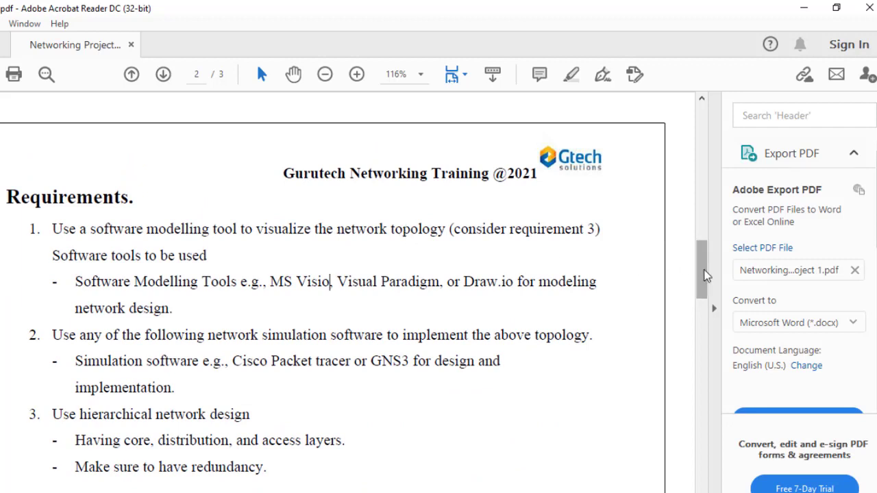
left_click_drag(706, 277, 708, 288)
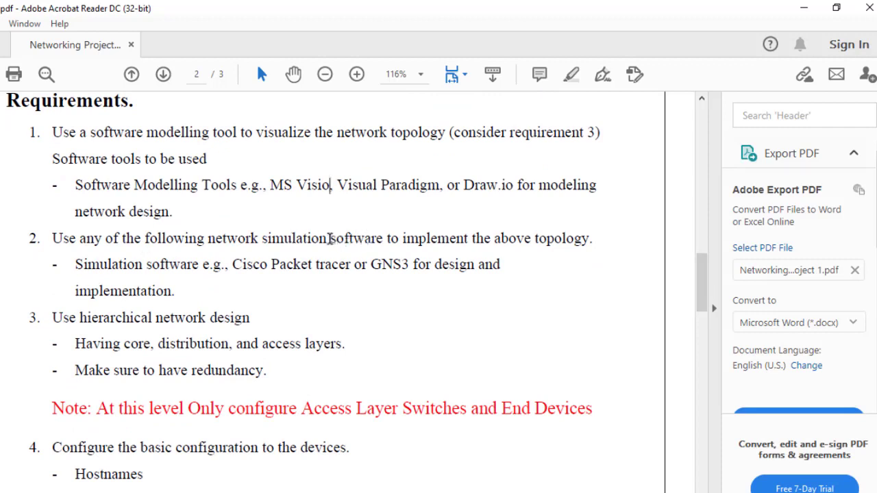
left_click_drag(350, 266, 271, 265)
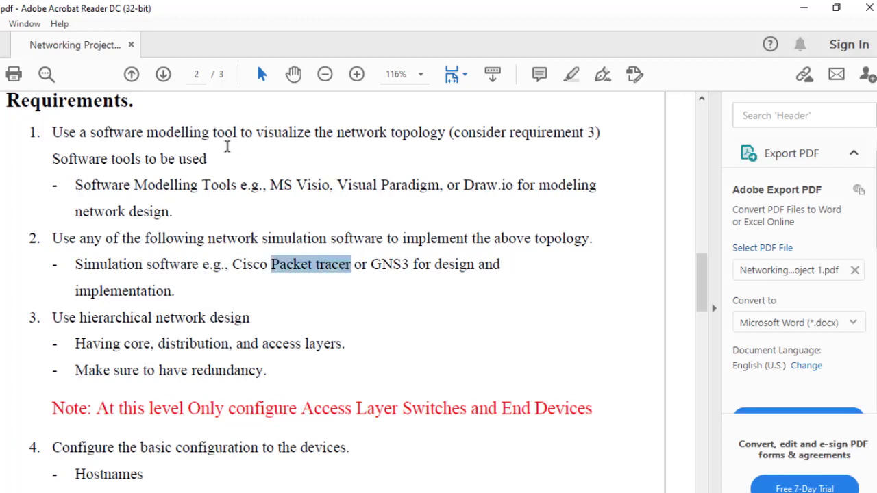
left_click_drag(701, 277, 702, 295)
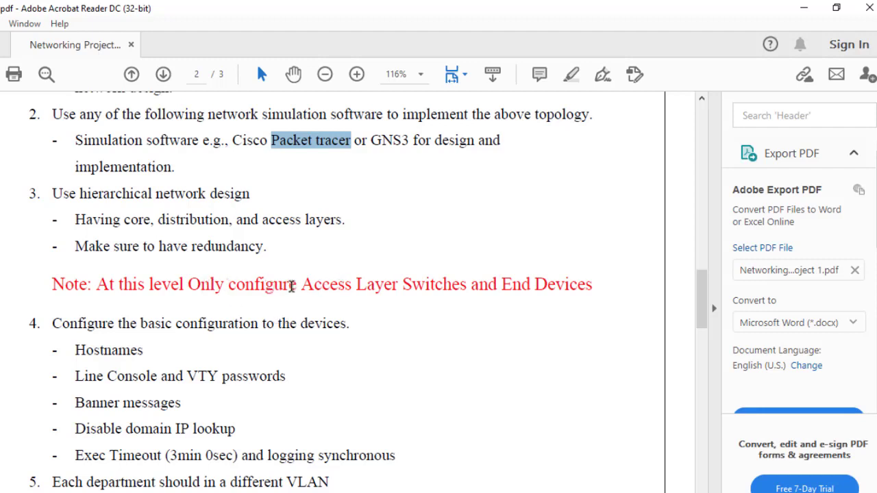
left_click_drag(292, 285, 468, 290)
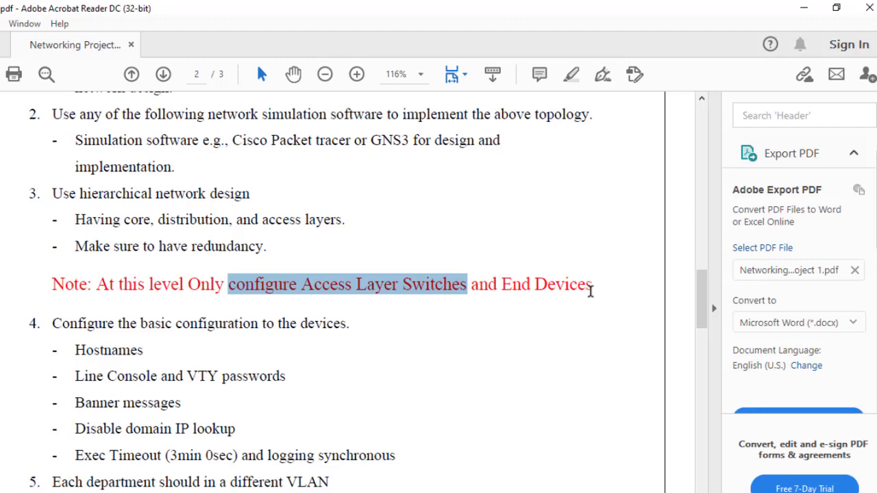
- Switch back to Packet Tracer and look over the labelled layers, floors and department VLAN notes of the topology
key("alt+Tab")
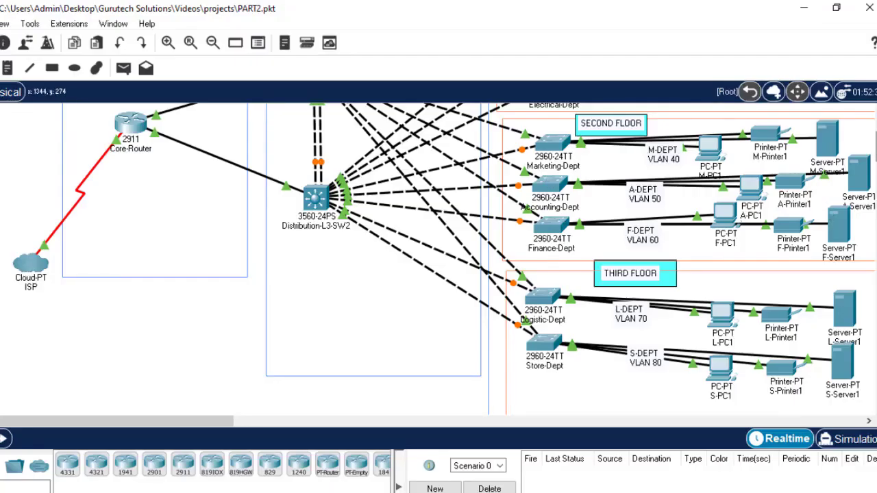
scroll(865, 135, "up", 5)
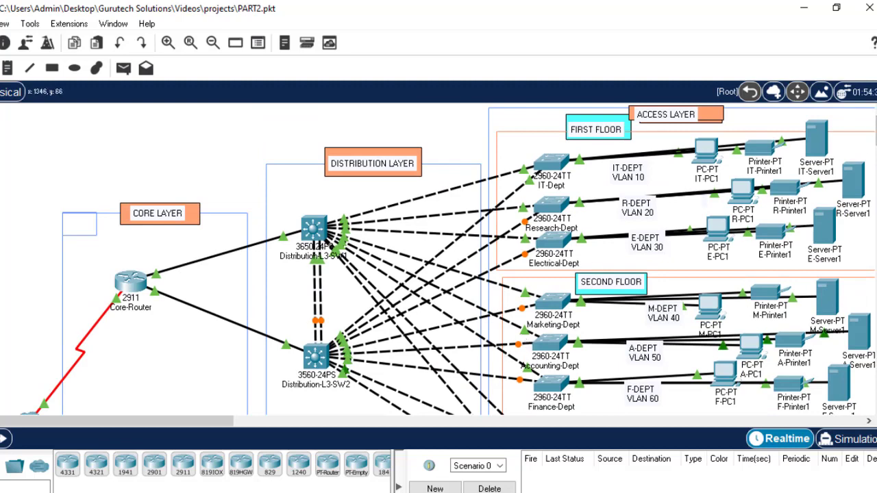
scroll(865, 135, "down", 1)
scroll(865, 135, "down", 4)
scroll(865, 135, "up", 5)
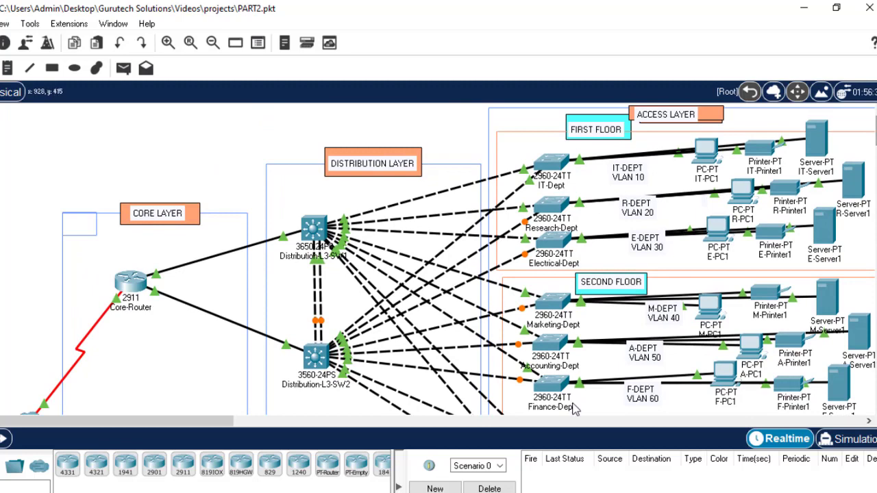
- Start a print-to-file of the viewable logical topology, covering all layers and the three floors
left_click(213, 43)
left_click(213, 43)
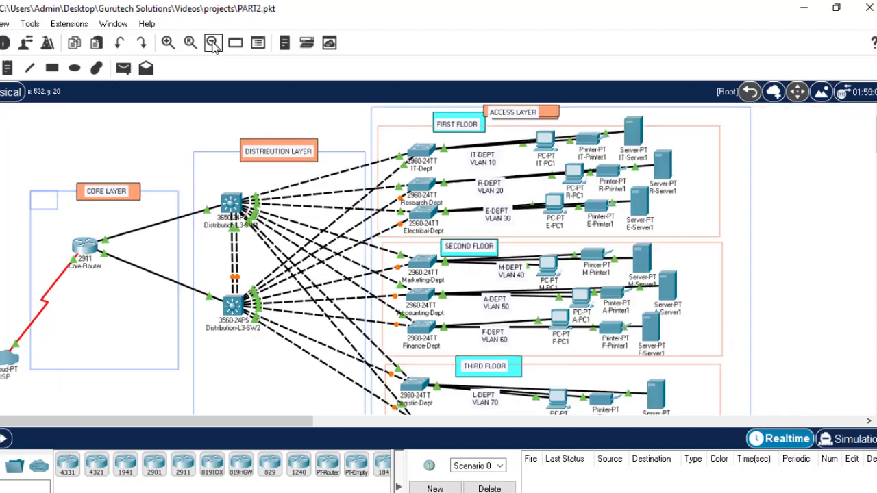
left_click(213, 43)
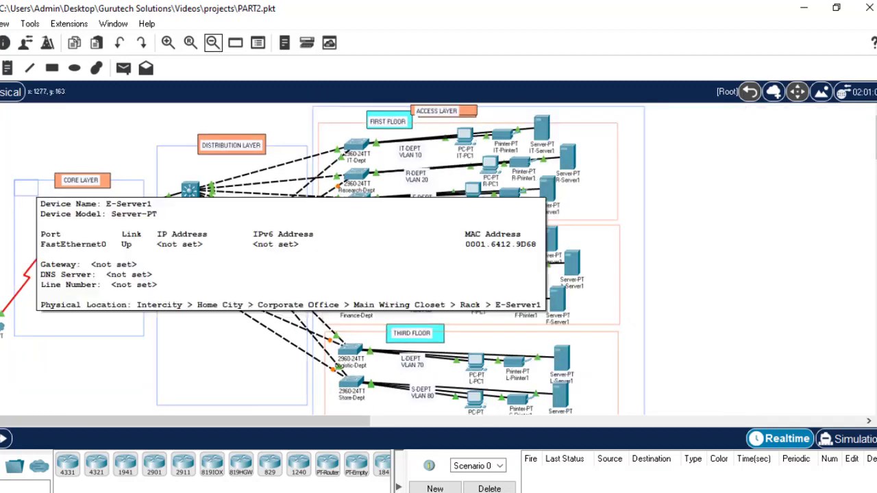
scroll(549, 194, "down", 3)
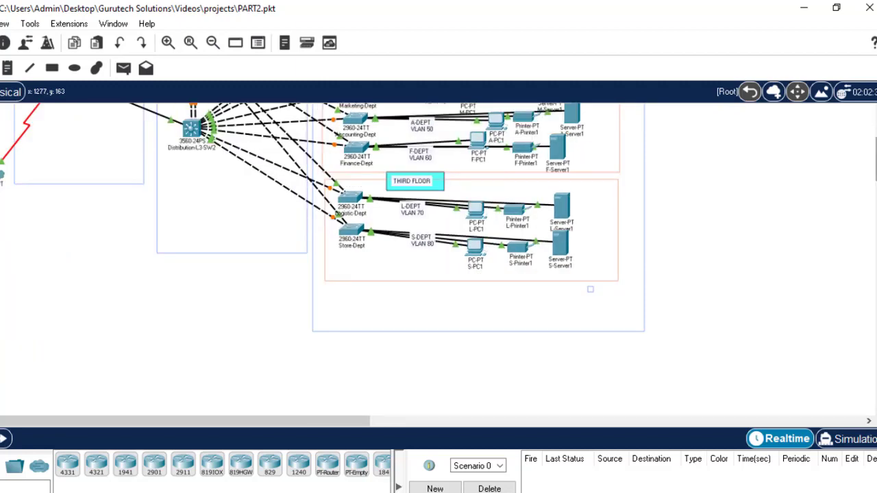
scroll(323, 259, "up", 3)
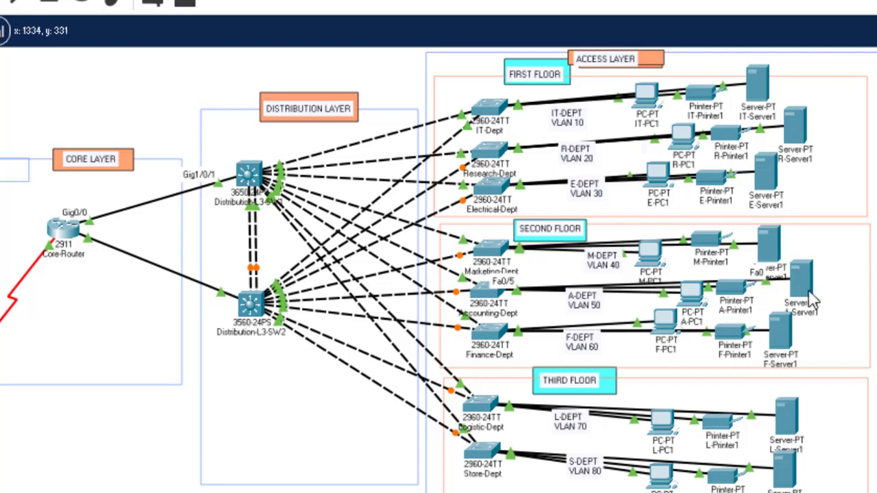
mouse_move(812, 300)
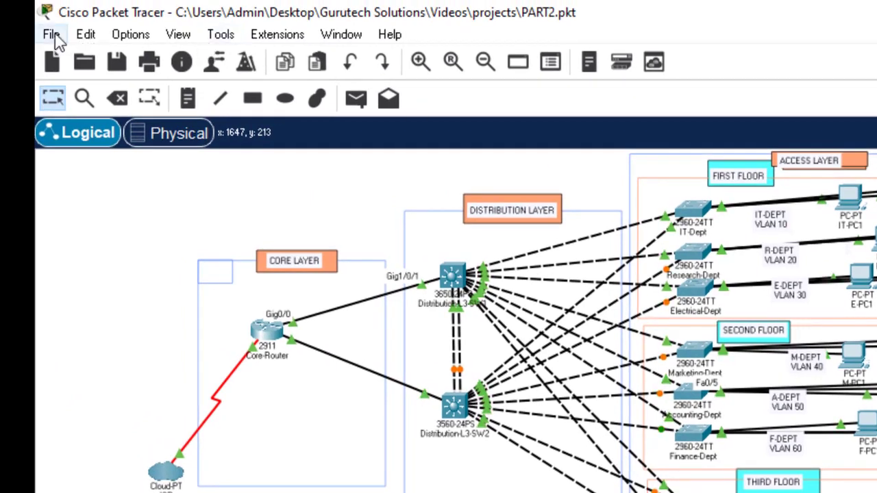
left_click(55, 37)
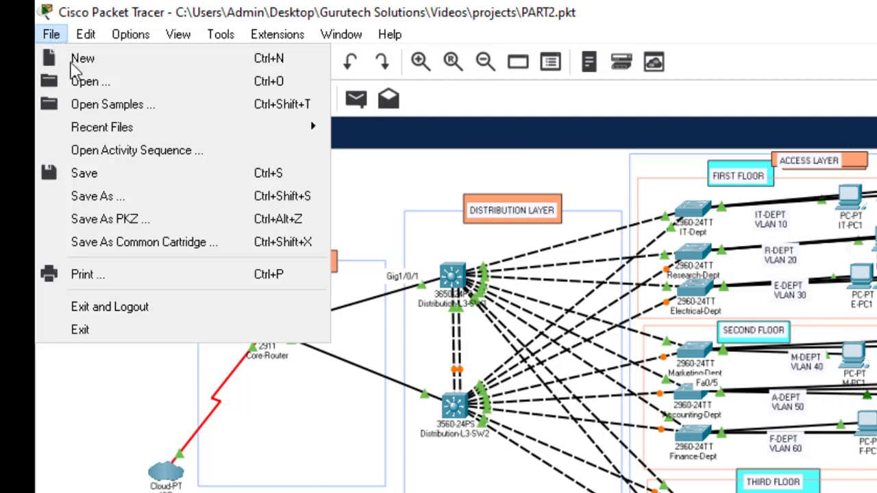
left_click(112, 275)
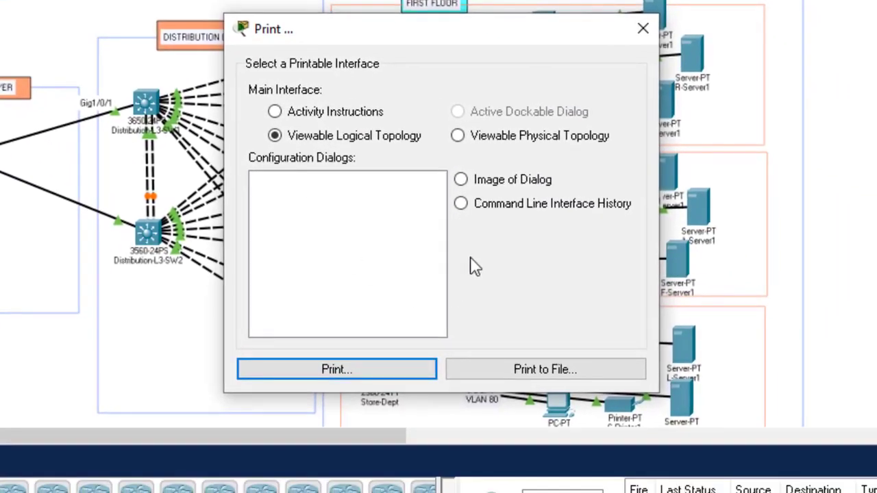
left_click(554, 376)
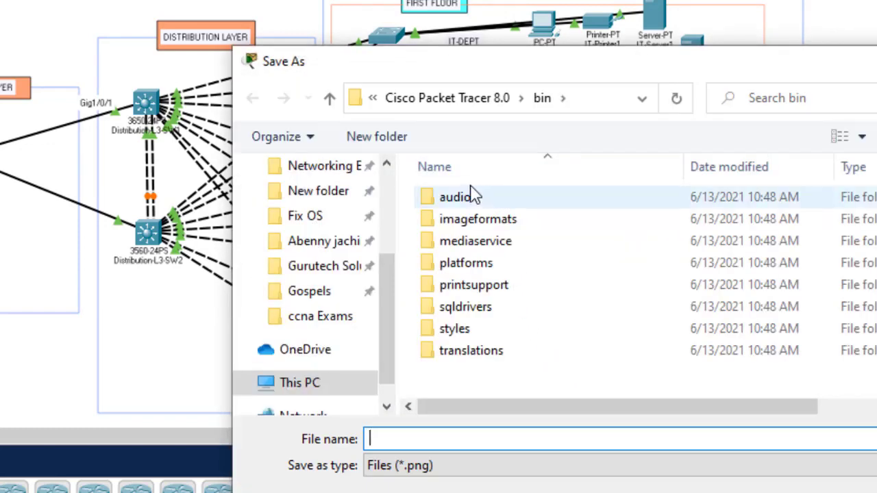
- Save the topology print as a PNG named PART2 in the projects folder under Gurutech Solutions > Videos
left_click(388, 206)
left_click(387, 349)
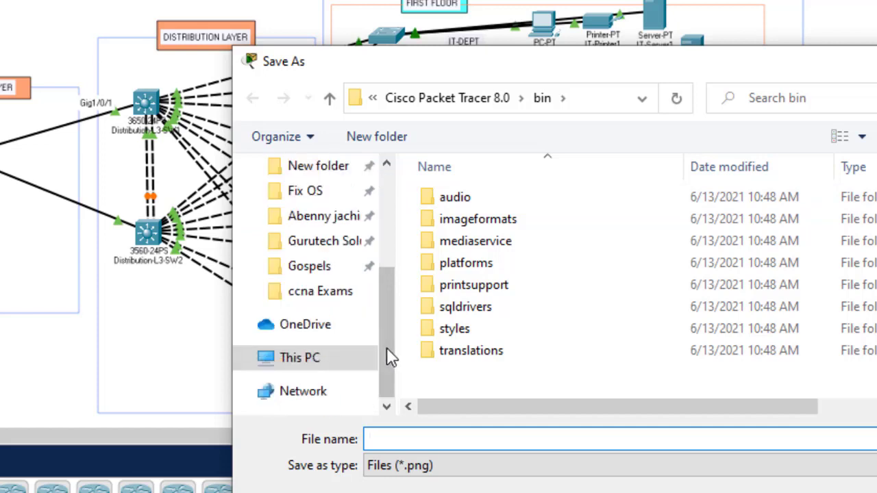
left_click(331, 247)
left_click(504, 225)
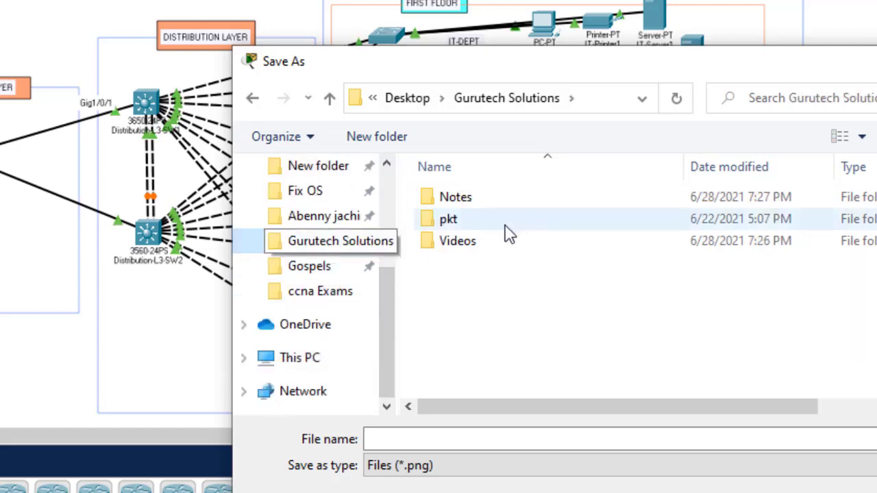
double_click(476, 248)
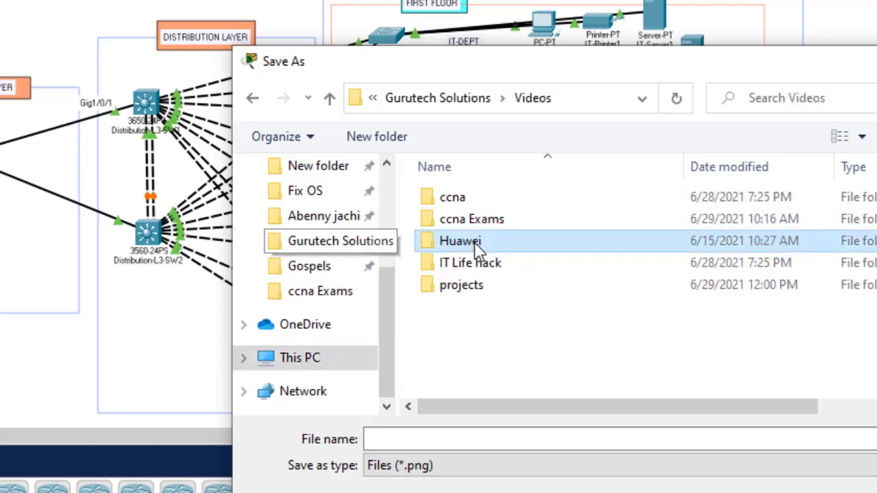
left_click(498, 291)
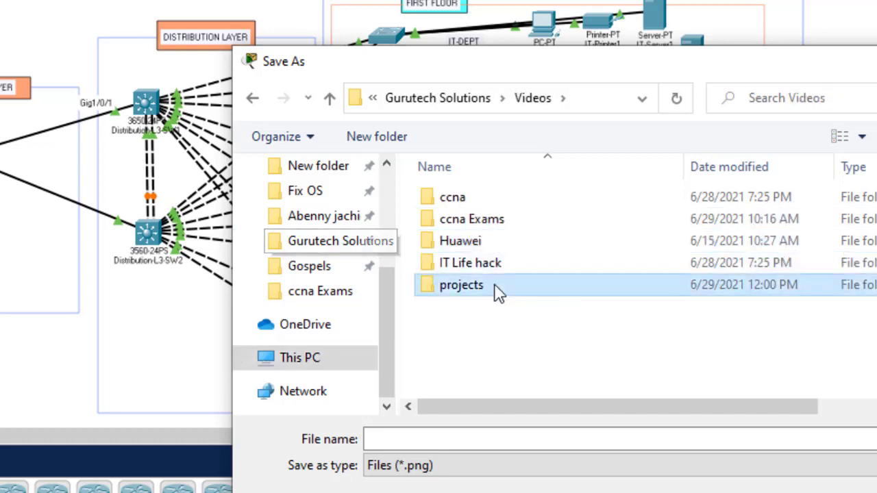
double_click(498, 292)
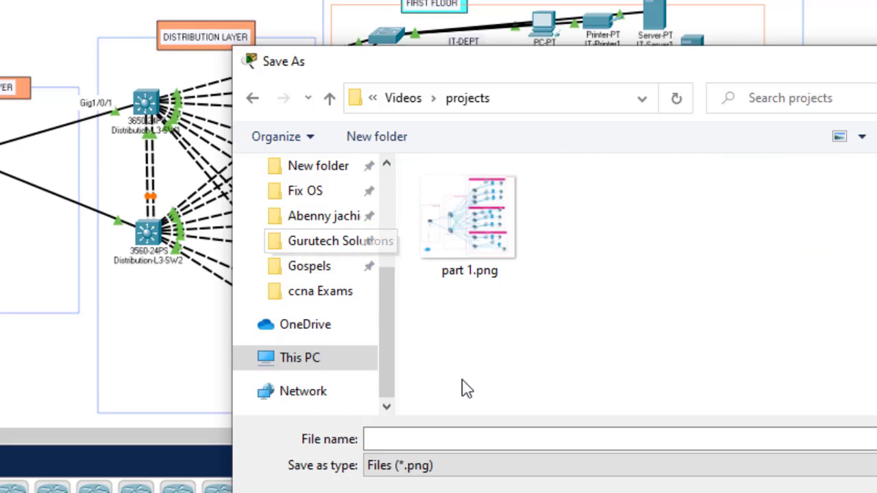
left_click(423, 438)
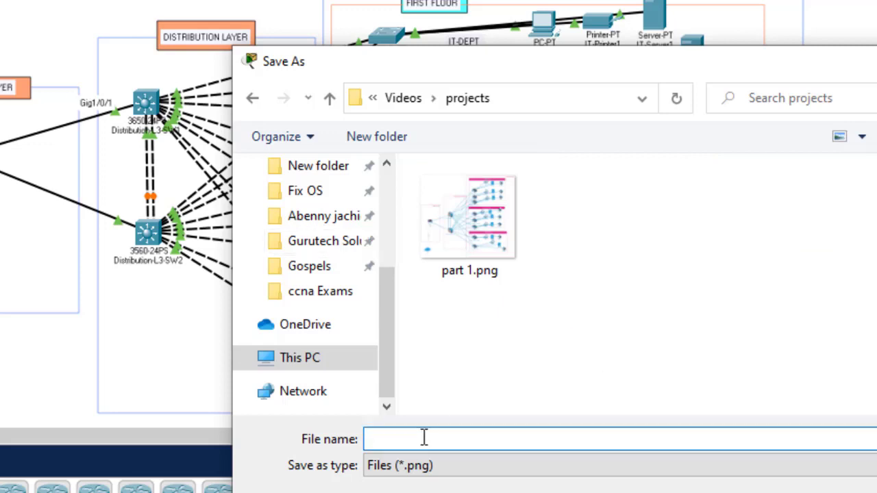
type("PART")
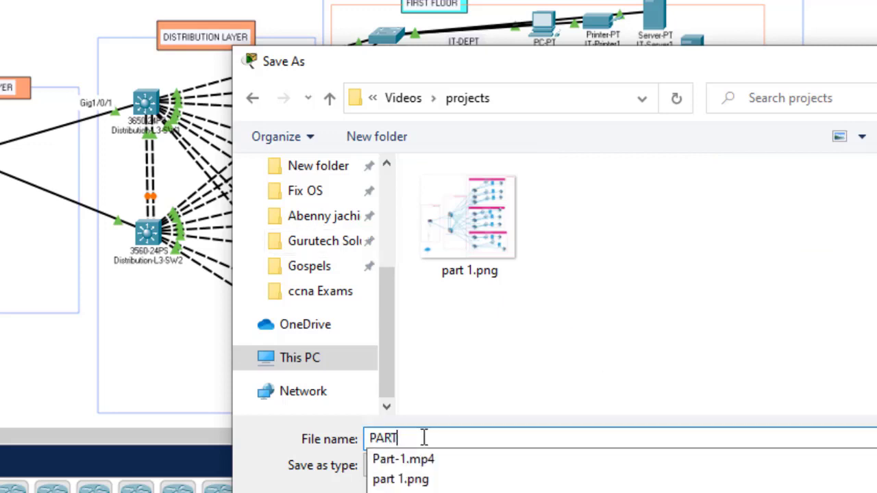
type("2")
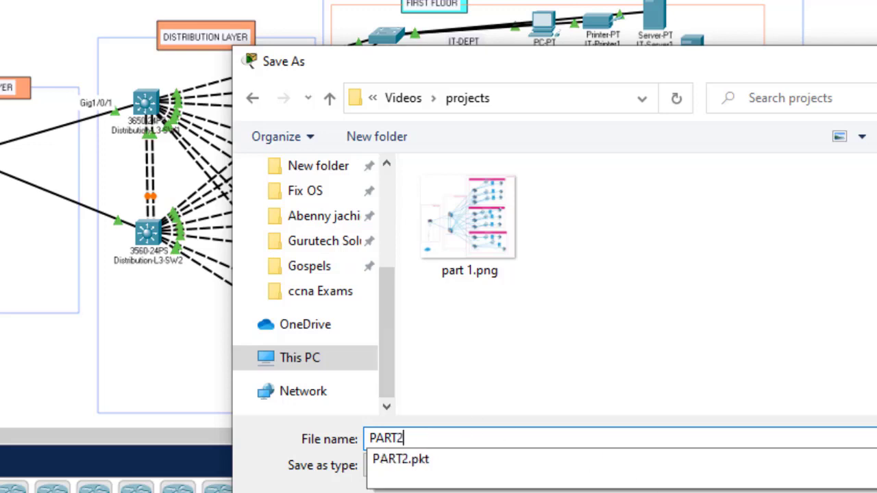
key("Return")
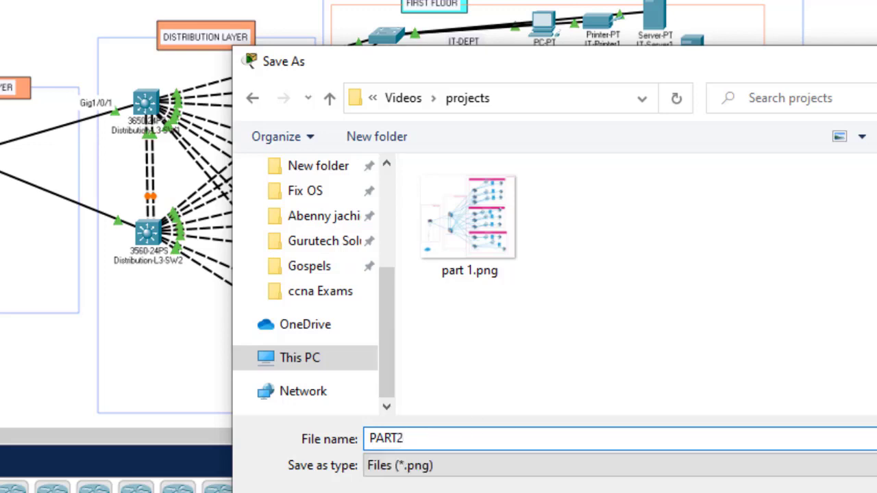
key("Return")
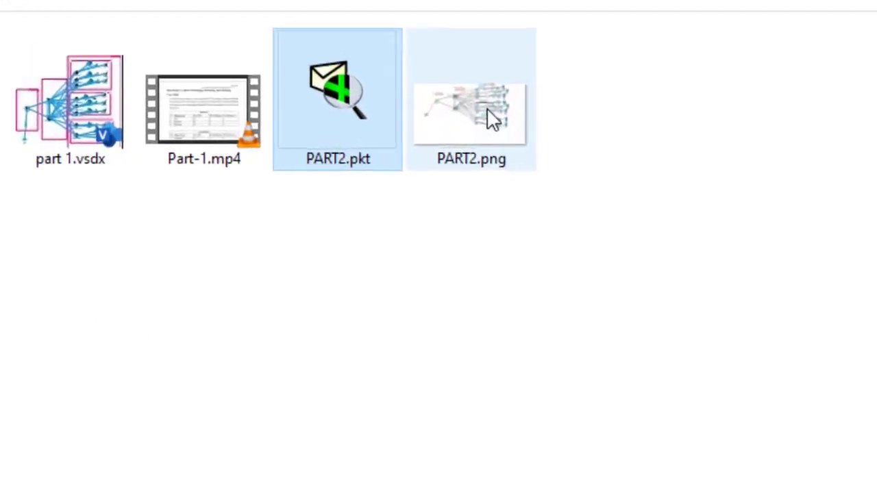
- Open the exported PART2.png from the projects folder in Photos and inspect its layers, devices and links
double_click(479, 109)
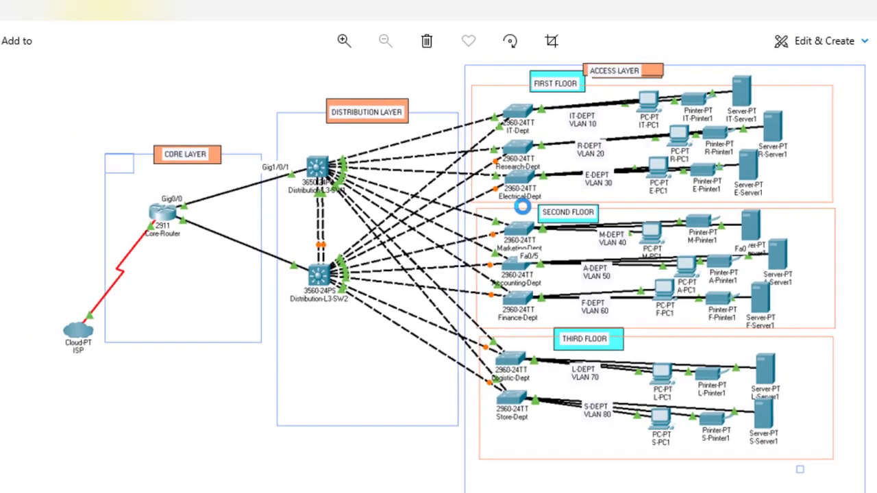
scroll(620, 219, "up", 4)
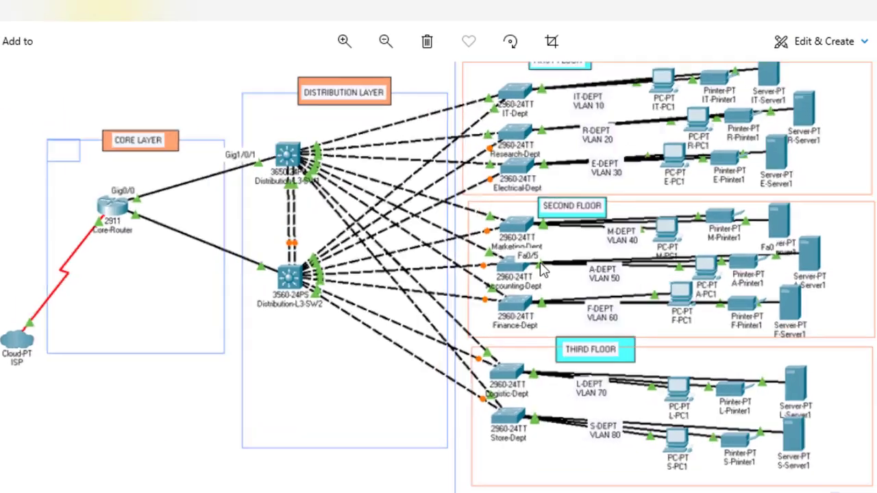
left_click_drag(586, 213, 876, 371)
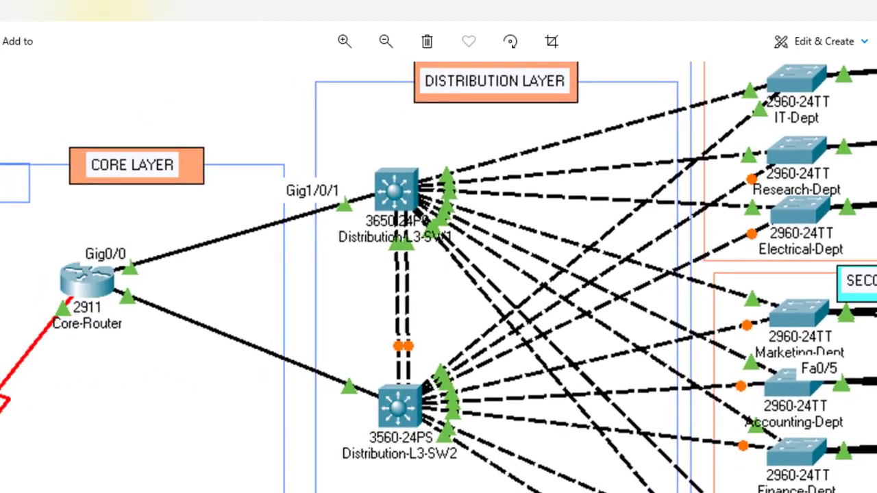
scroll(549, 378, "down", 5)
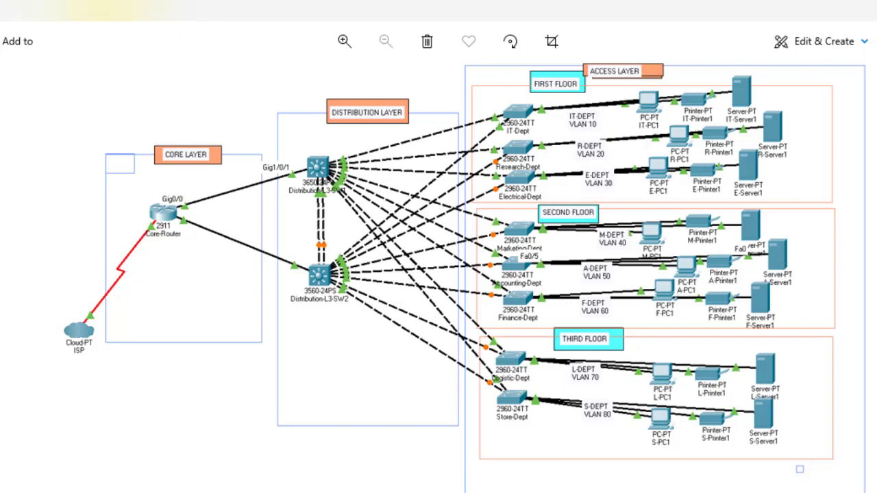
- Compare the part 1.png design diagram with PART2.png in Photos, and switch back to Packet Tracer
mouse_move(726, 492)
mouse_move(631, 490)
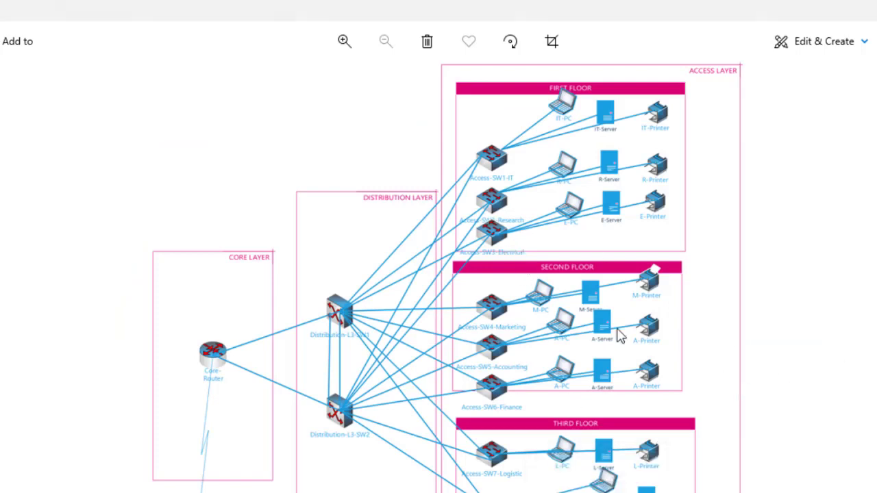
key("Right")
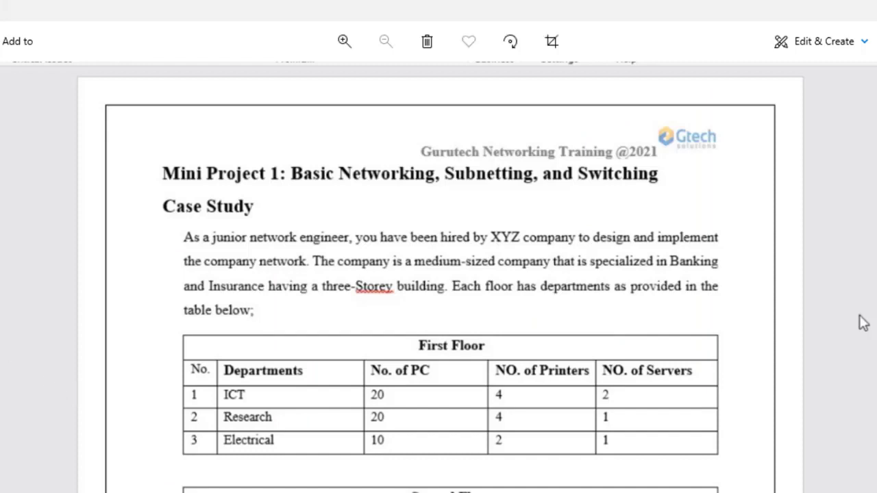
key("Left")
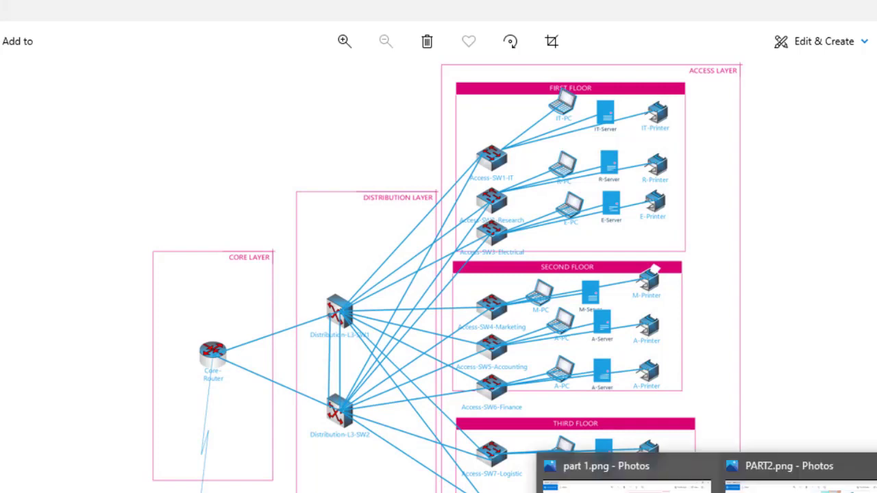
left_click(800, 488)
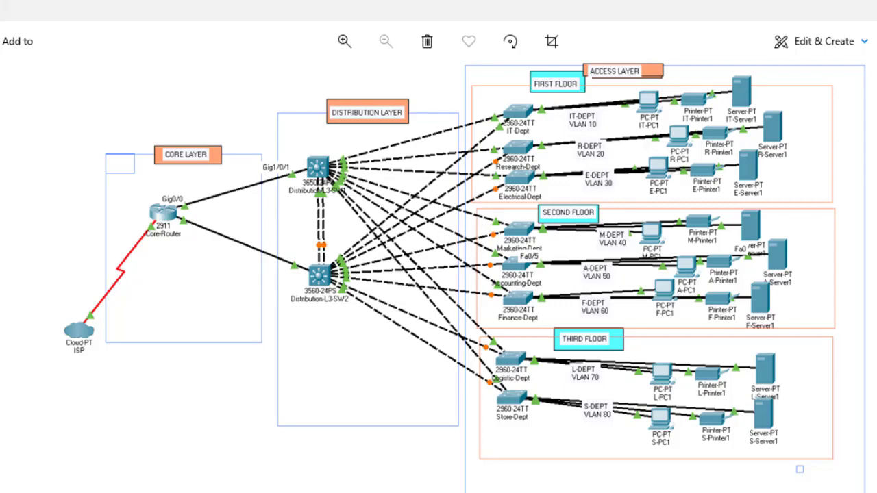
mouse_move(719, 492)
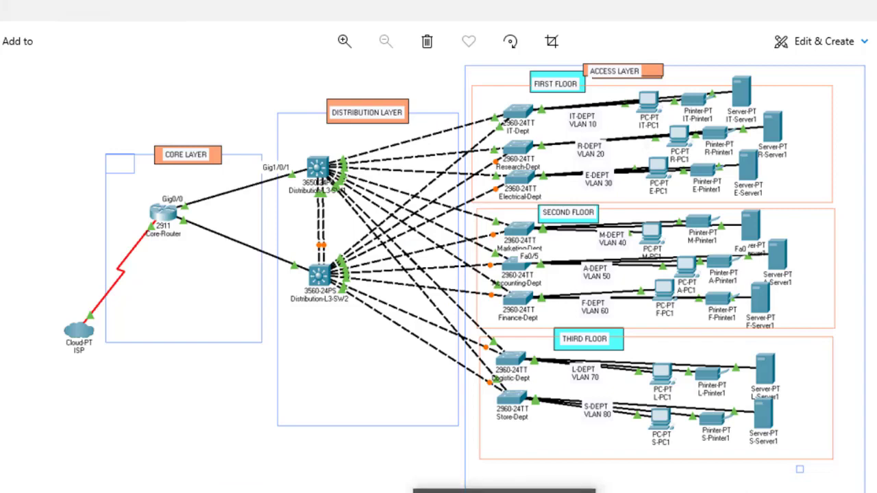
left_click(474, 492)
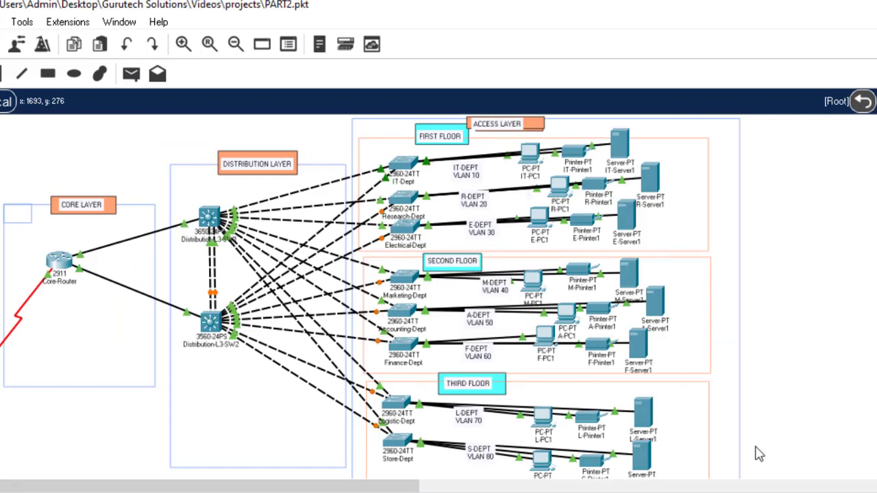
- Switch to Adobe Acrobat Reader and review requirements 4 and 5 on basic device configuration and separate department VLANs
key("alt+Tab")
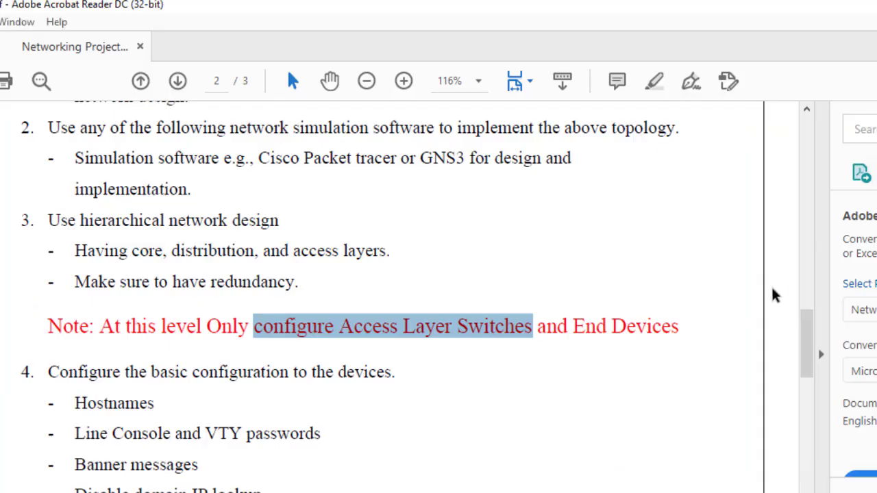
left_click_drag(805, 346, 817, 374)
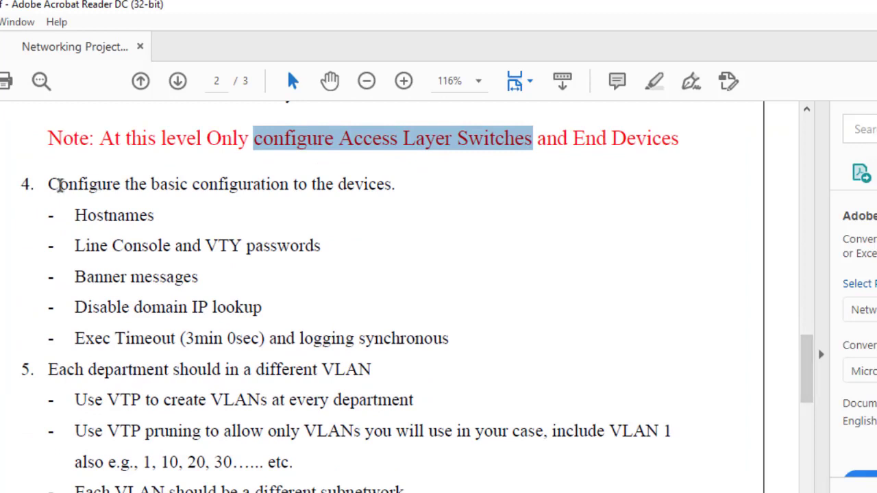
left_click_drag(50, 184, 383, 195)
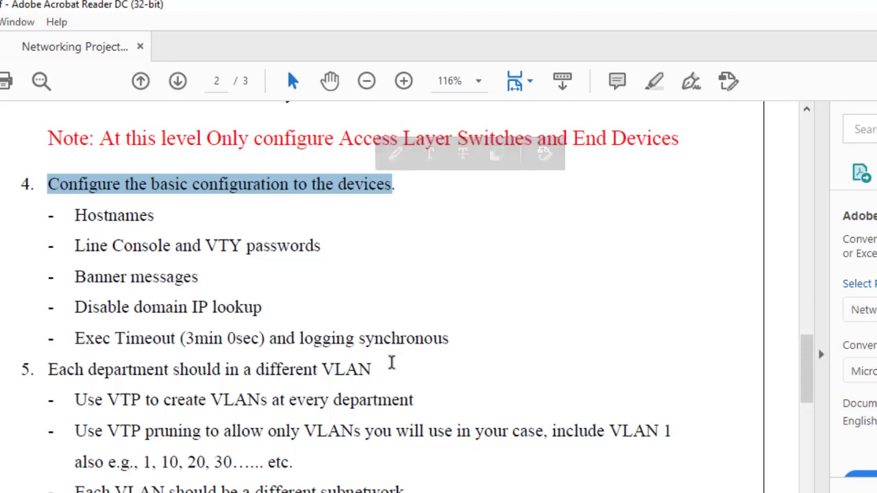
left_click(387, 367)
left_click_drag(279, 369, 156, 371)
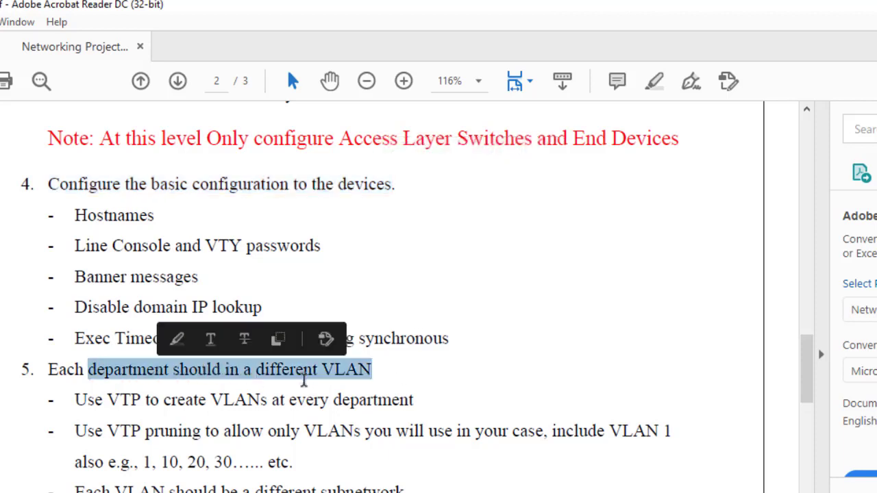
- Review the remaining project requirements on VTP, EtherChannel, IP planning, end devices, port security, communication tests and documentation
left_click_drag(811, 375, 808, 405)
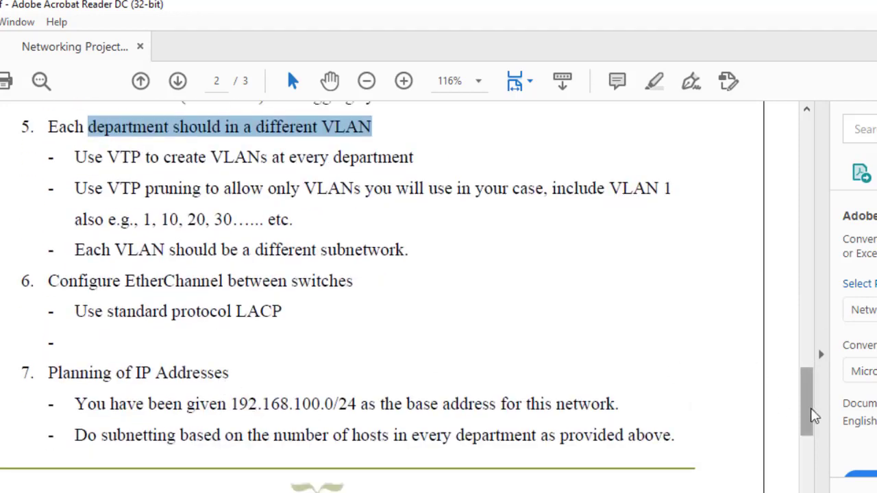
left_click_drag(802, 417, 813, 466)
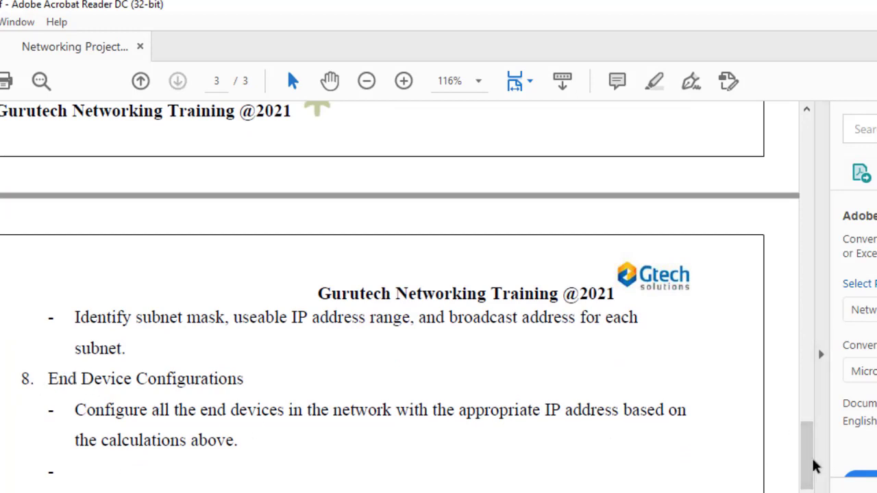
left_click_drag(812, 464, 793, 365)
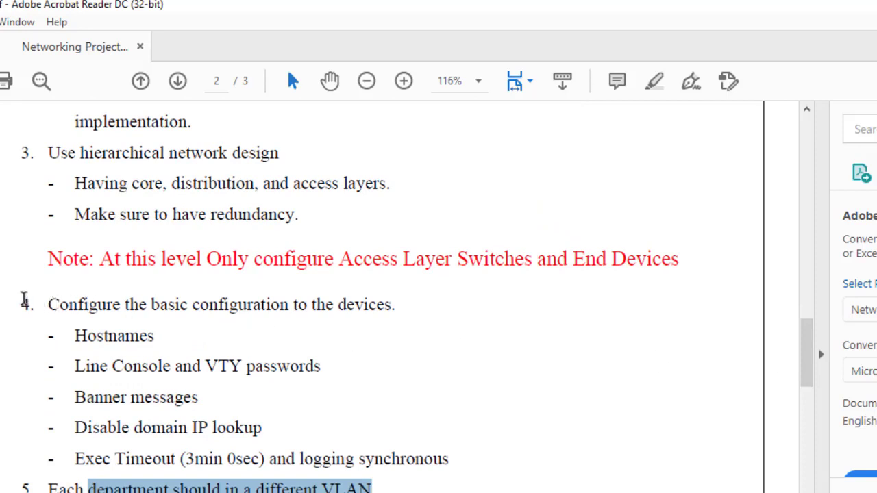
left_click_drag(807, 353, 845, 478)
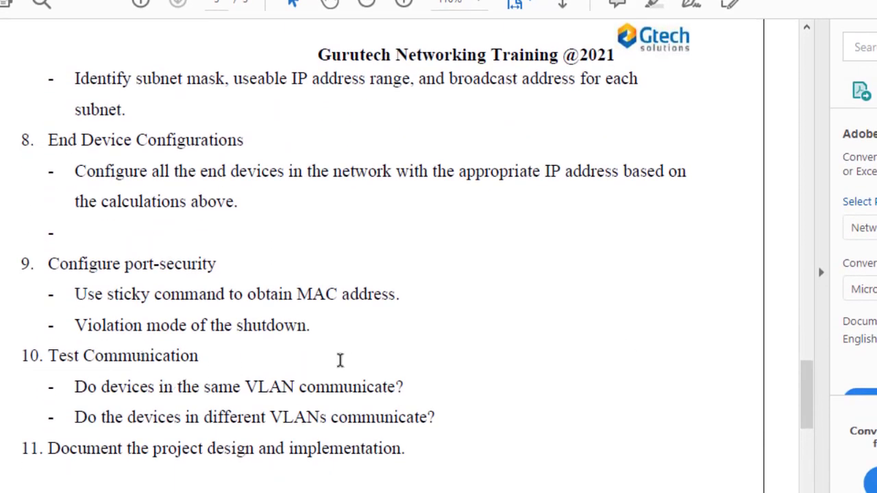
left_click_drag(408, 450, 254, 465)
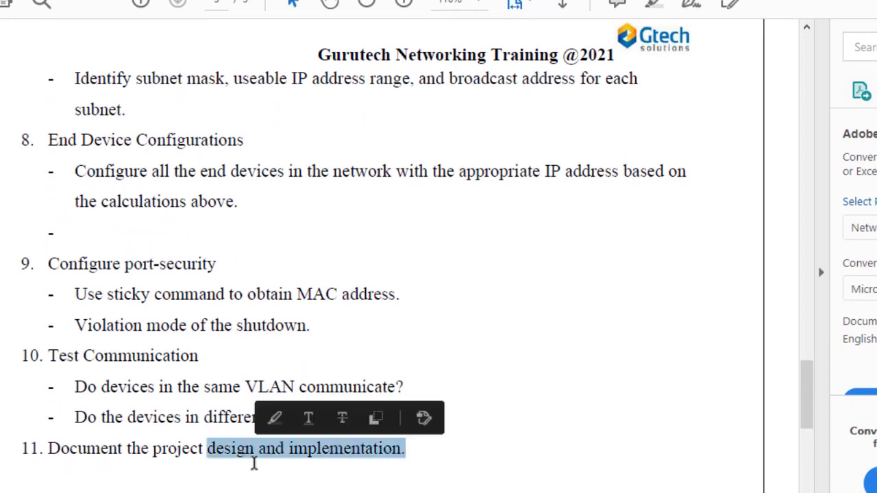
left_click(383, 471)
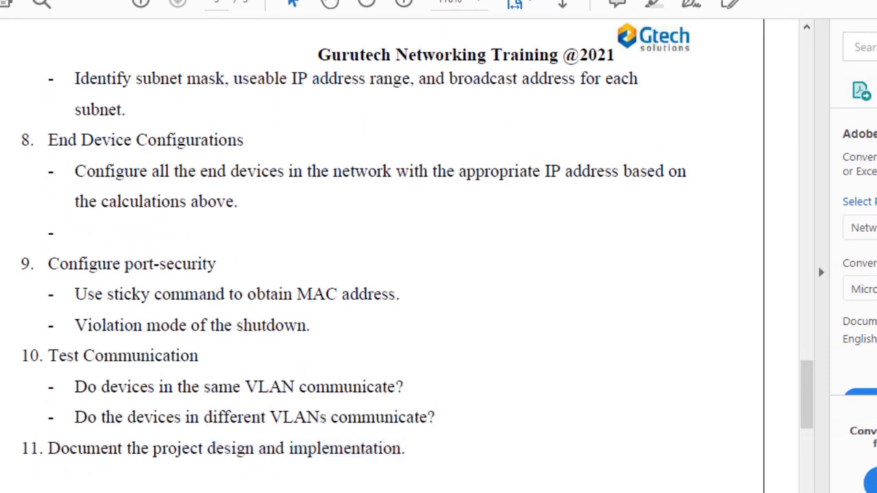